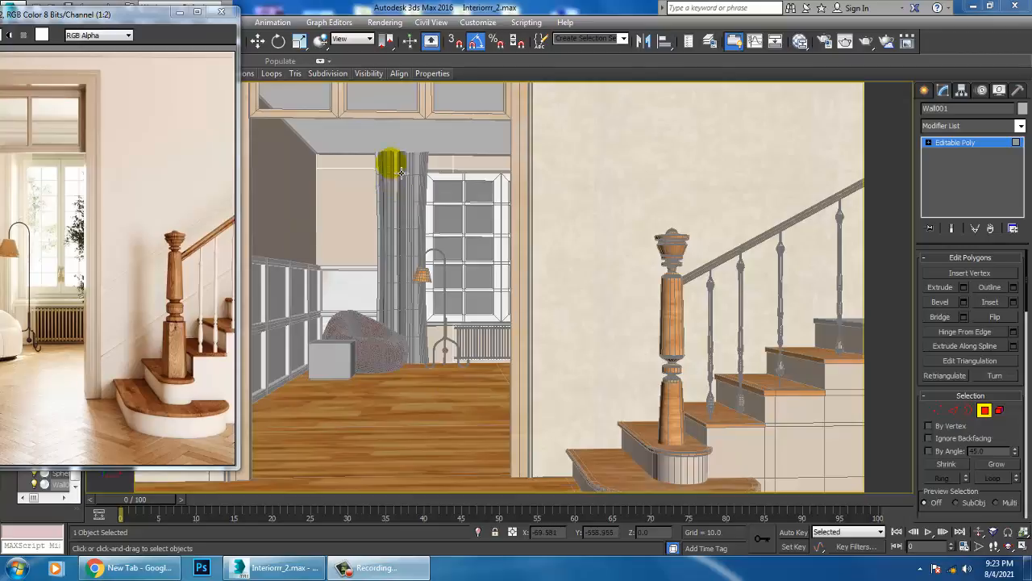
click(389, 137)
right_click(385, 180)
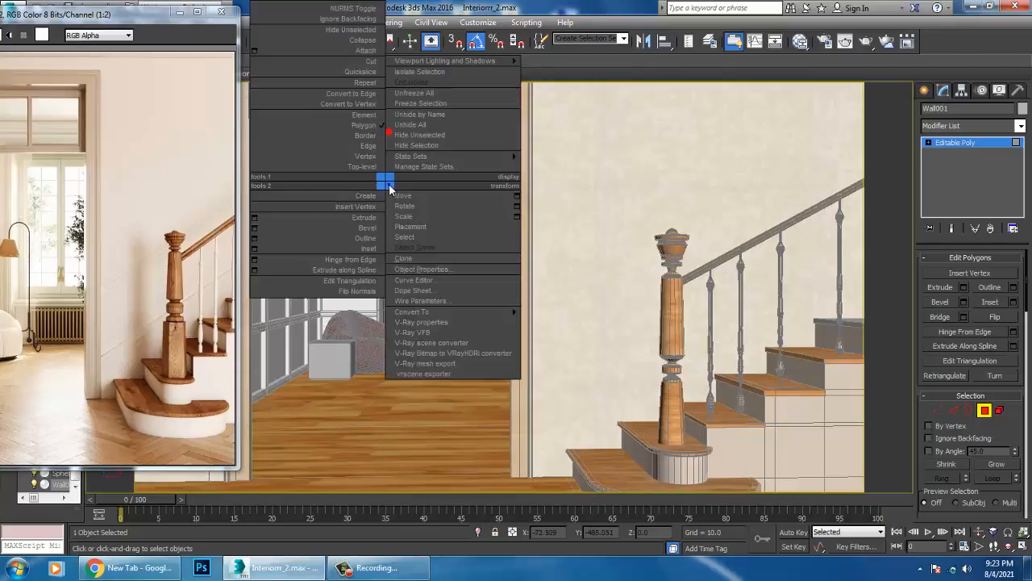
click(429, 105)
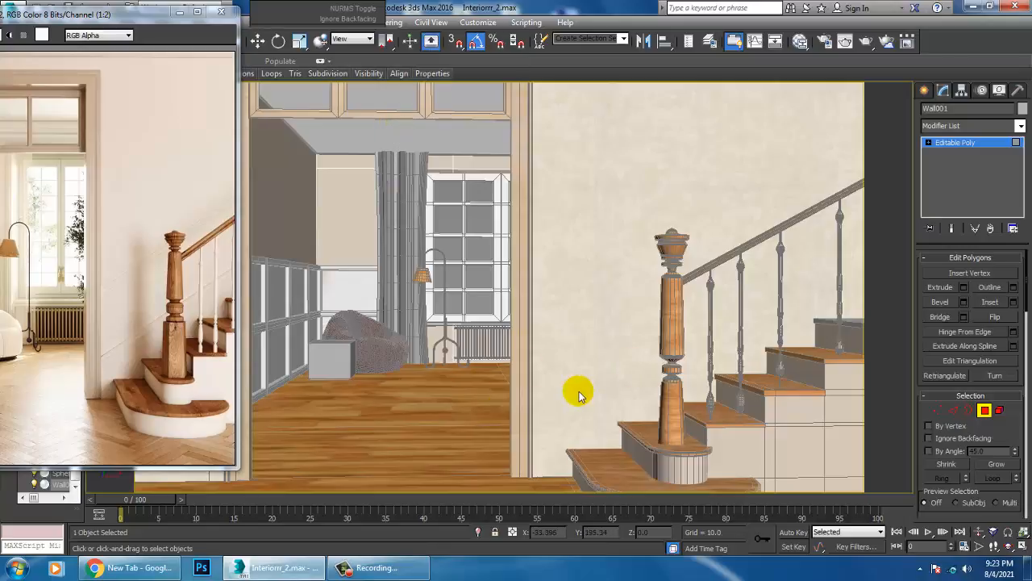
key(F4)
key(F4)
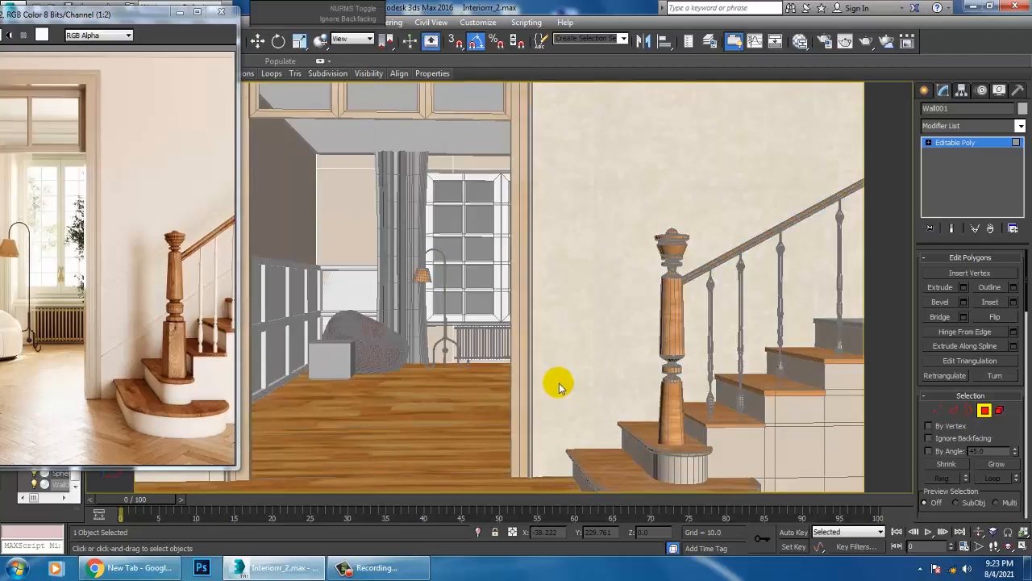
Try to scale the wall object's ceiling polygon along the vertical axis.
click(537, 360)
scroll(564, 353, down, 6)
alt+middle_drag(571, 347, 582, 363)
click(587, 325)
scroll(608, 333, up, 8)
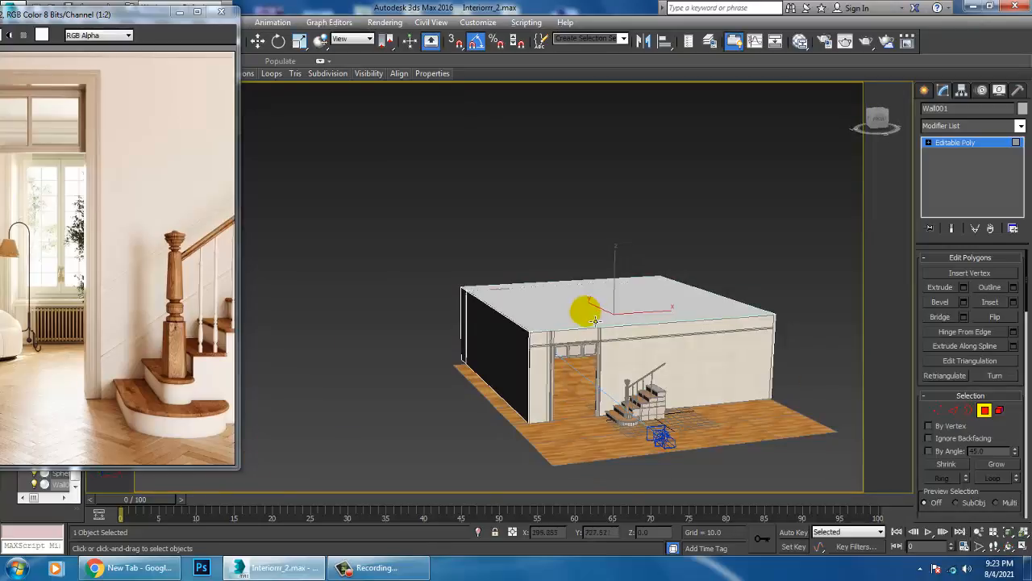
key(w)
key(r)
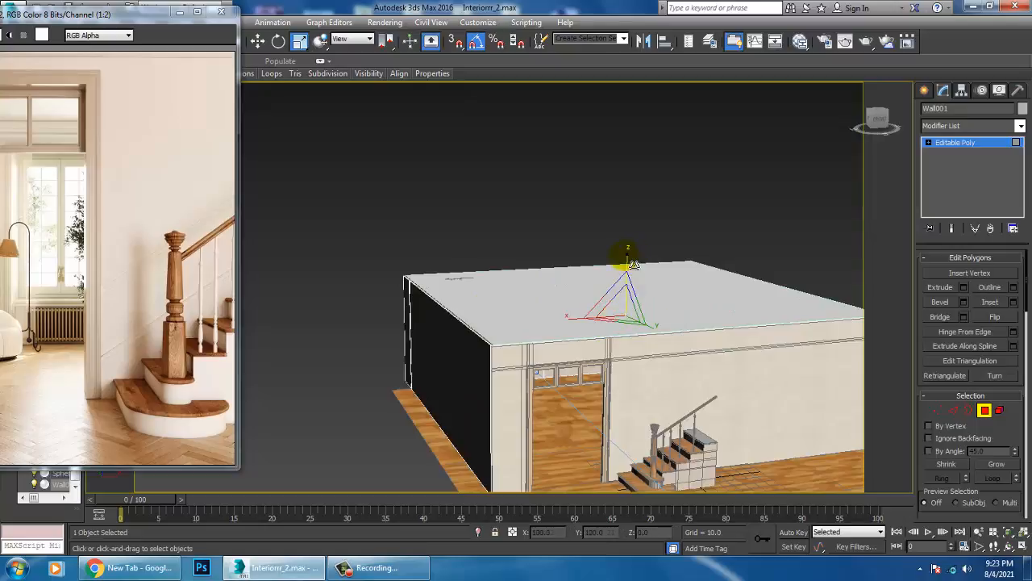
drag(633, 250, 638, 228)
key(ctrl+z)
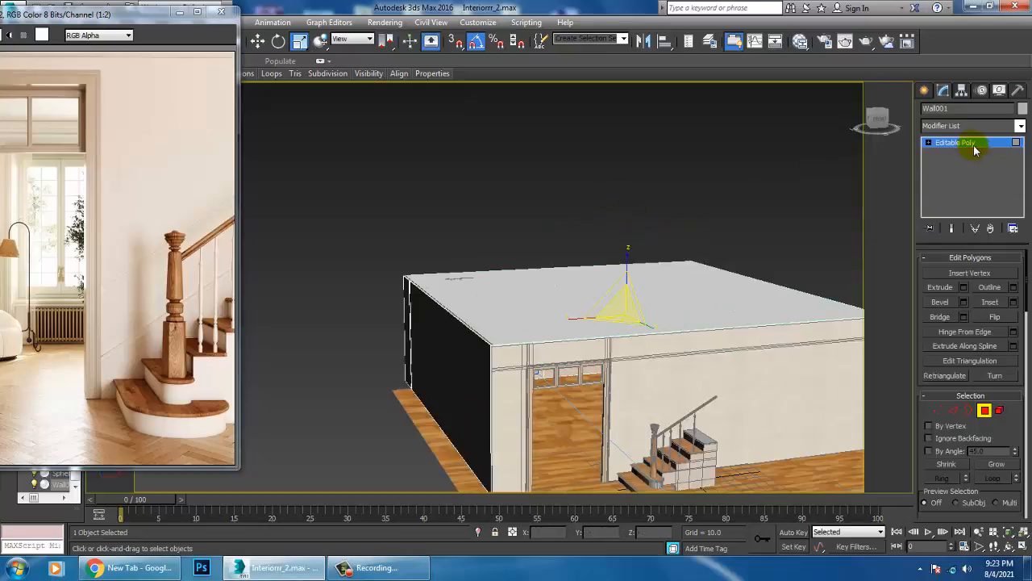
Leave polygon editing, select the thin box forming the ceiling slab and lower it by about 1.42 units along Z.
click(971, 144)
click(616, 316)
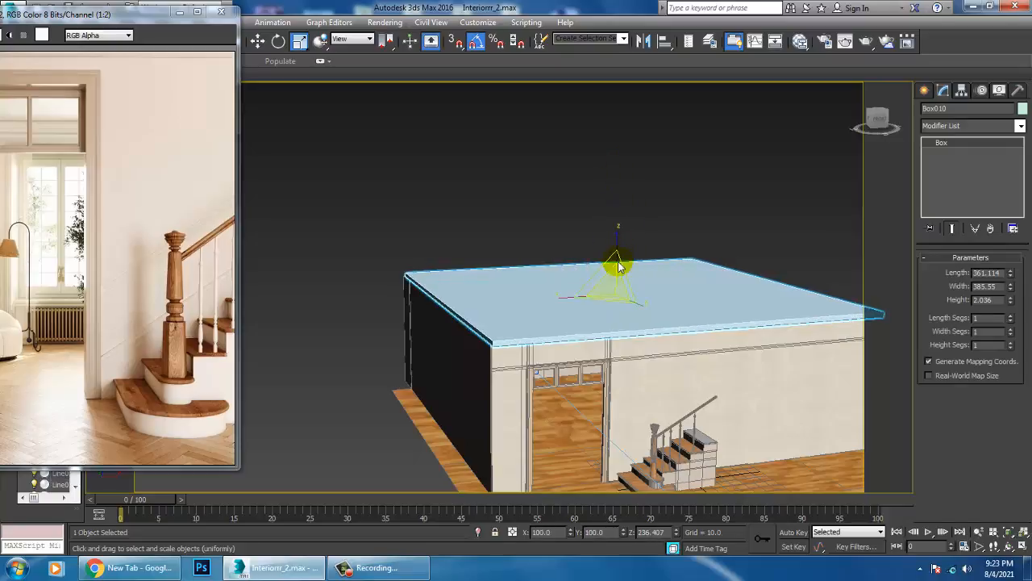
key(w)
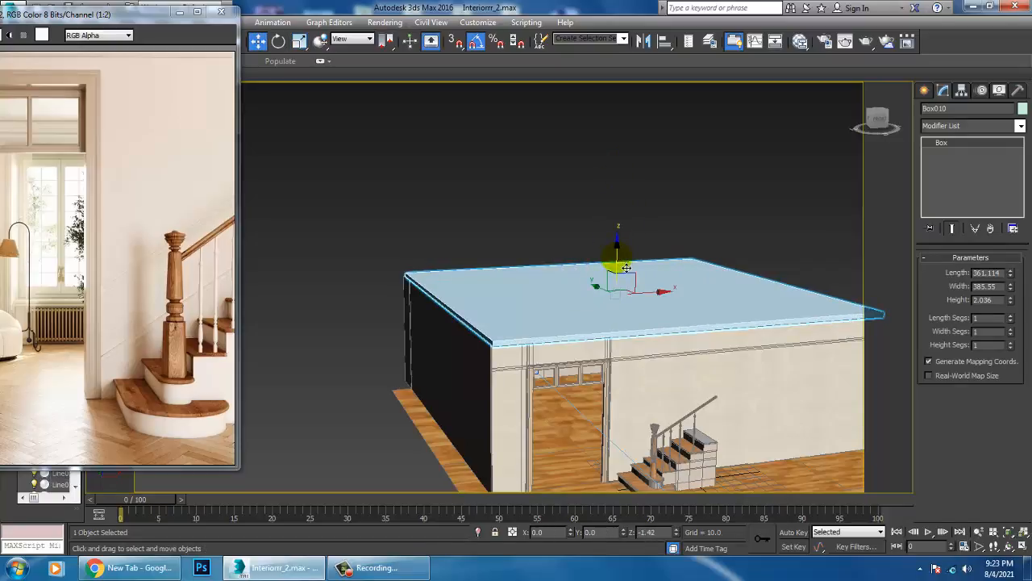
alt+middle_drag(626, 266, 625, 387)
scroll(562, 382, up, 5)
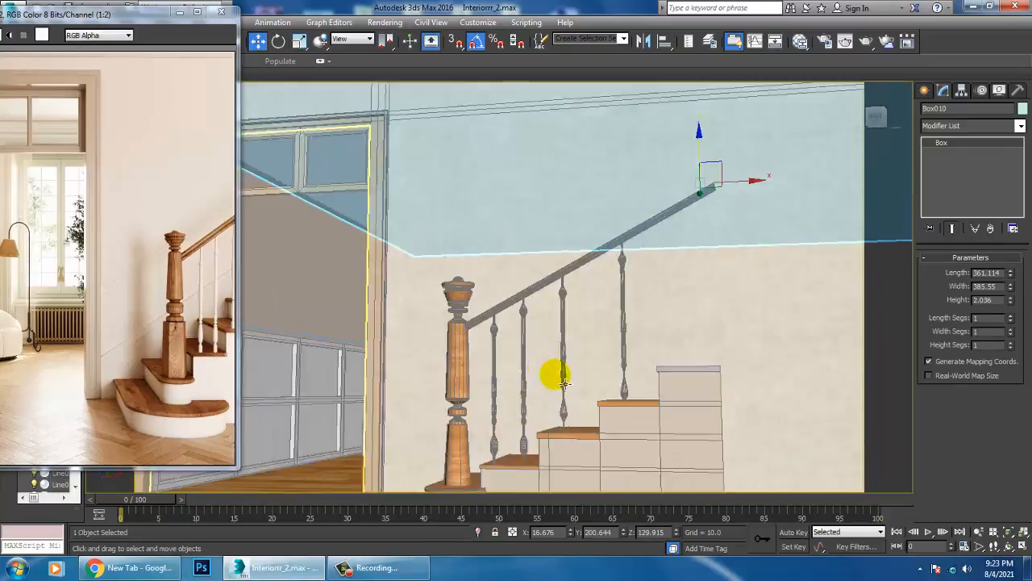
alt+middle_drag(562, 381, 511, 362)
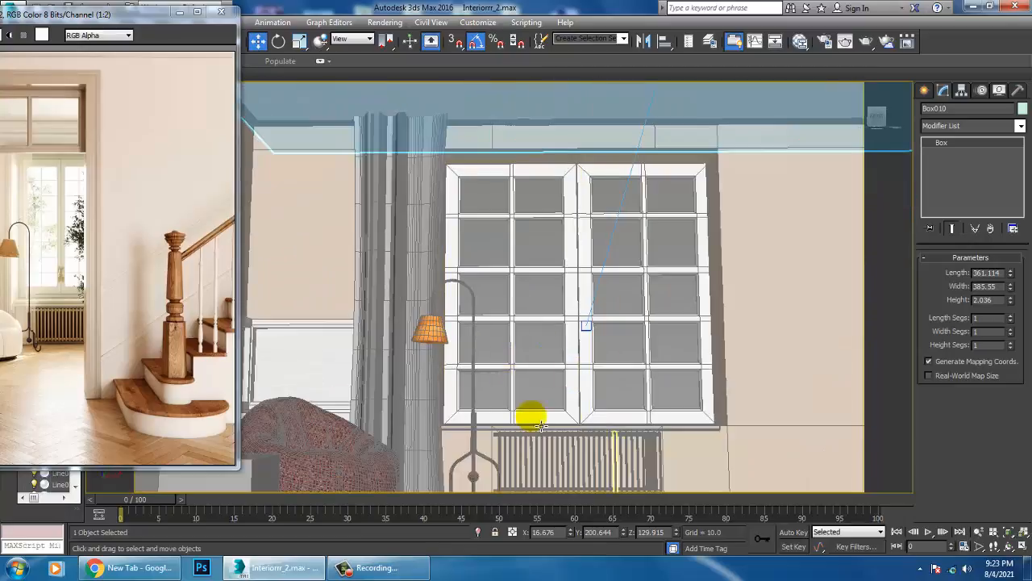
alt+middle_drag(540, 426, 417, 336)
scroll(467, 266, down, 5)
middle_drag(468, 266, 458, 279)
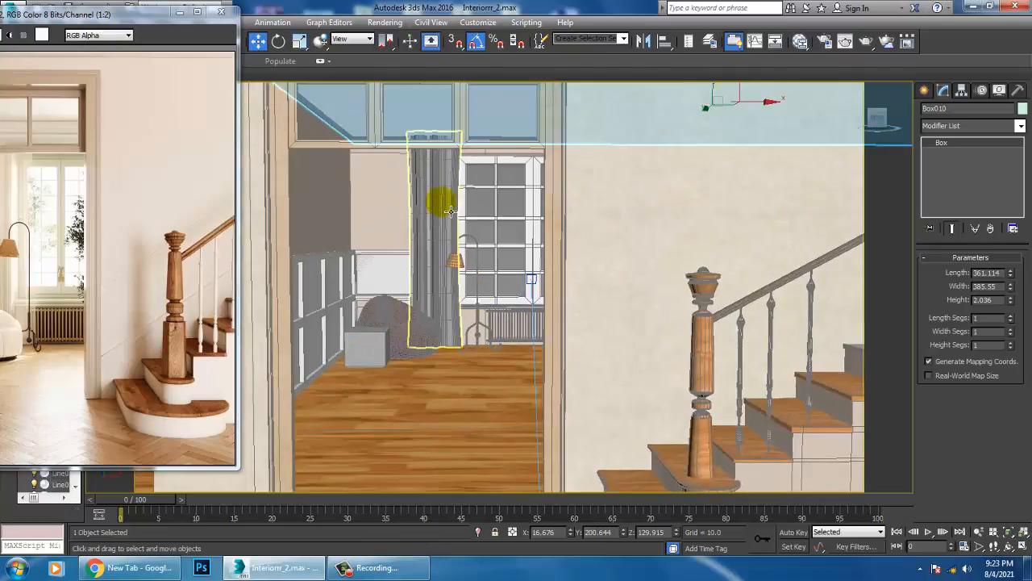
Select the curtain beside the window, add a new VRayMtl in the Slate Material Editor and display its parameters.
click(453, 241)
scroll(468, 242, up, 5)
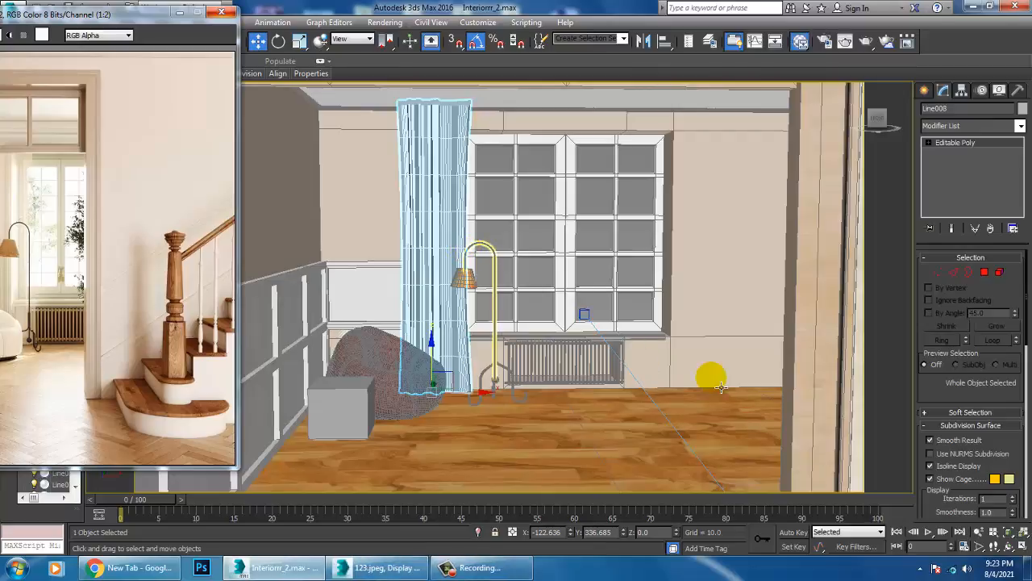
key(m)
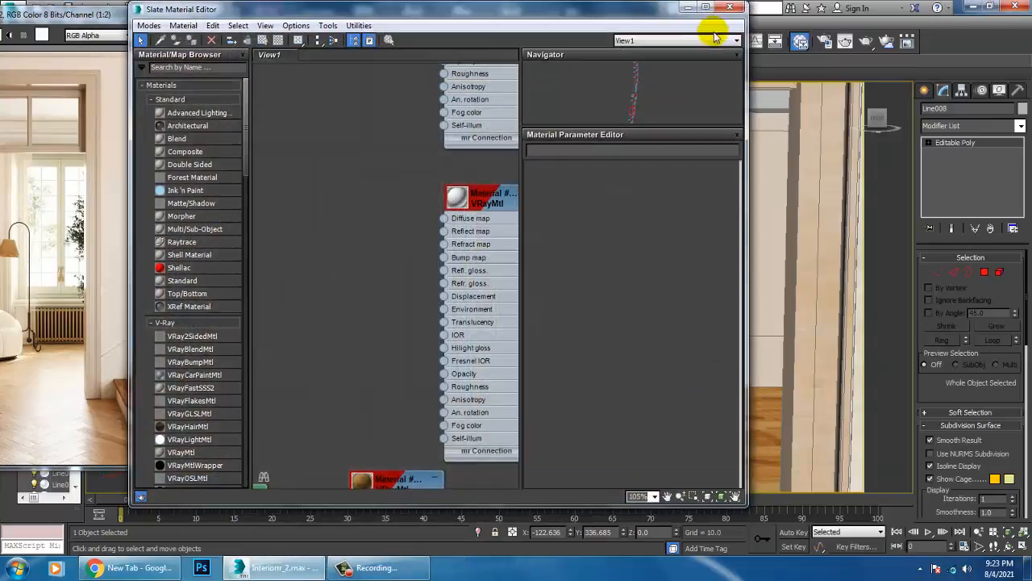
middle_drag(429, 366, 377, 173)
middle_drag(380, 477, 357, 154)
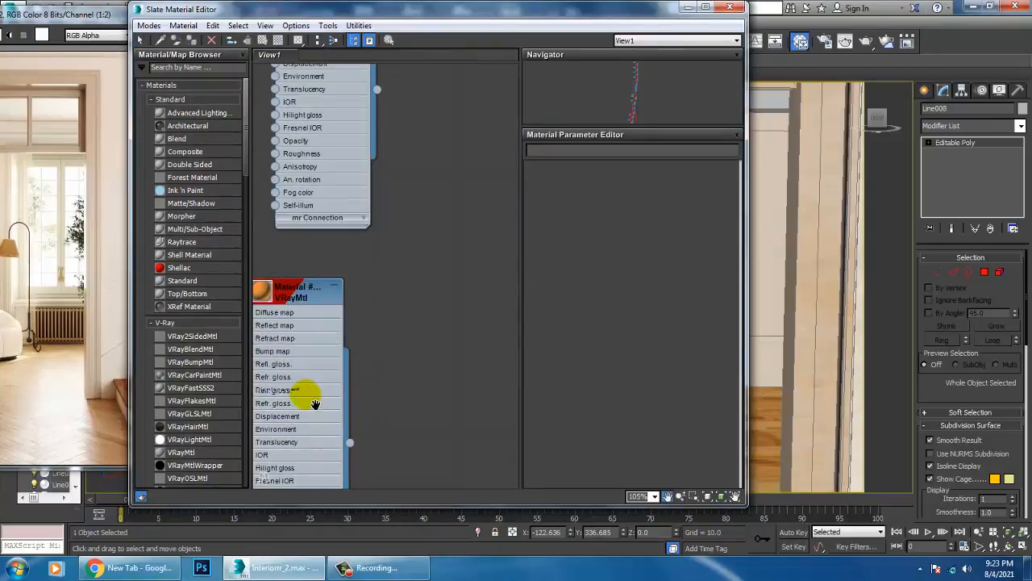
middle_drag(433, 343, 433, 238)
scroll(394, 375, down, 3)
middle_drag(394, 375, 391, 346)
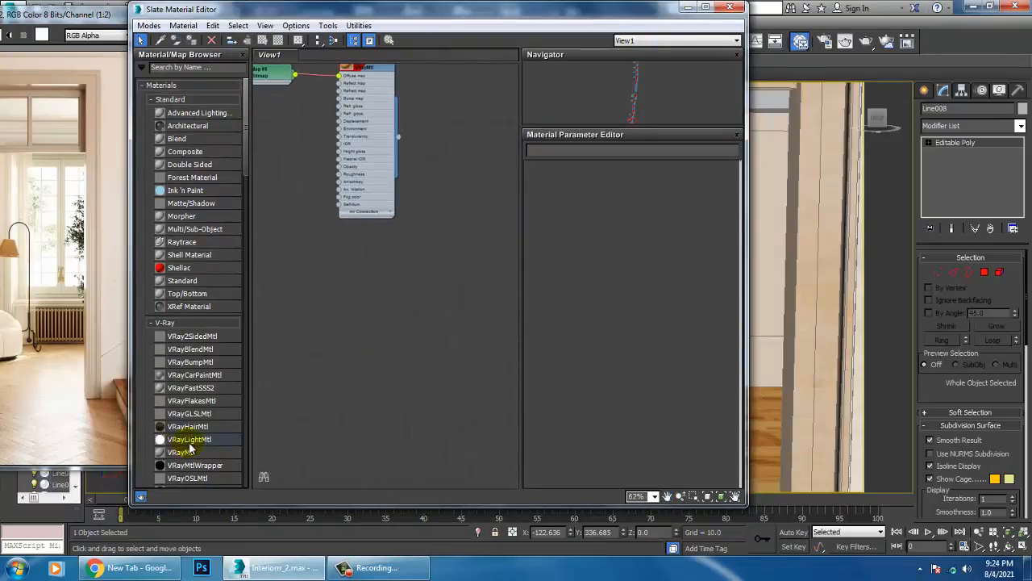
drag(391, 282, 391, 281)
double_click(388, 278)
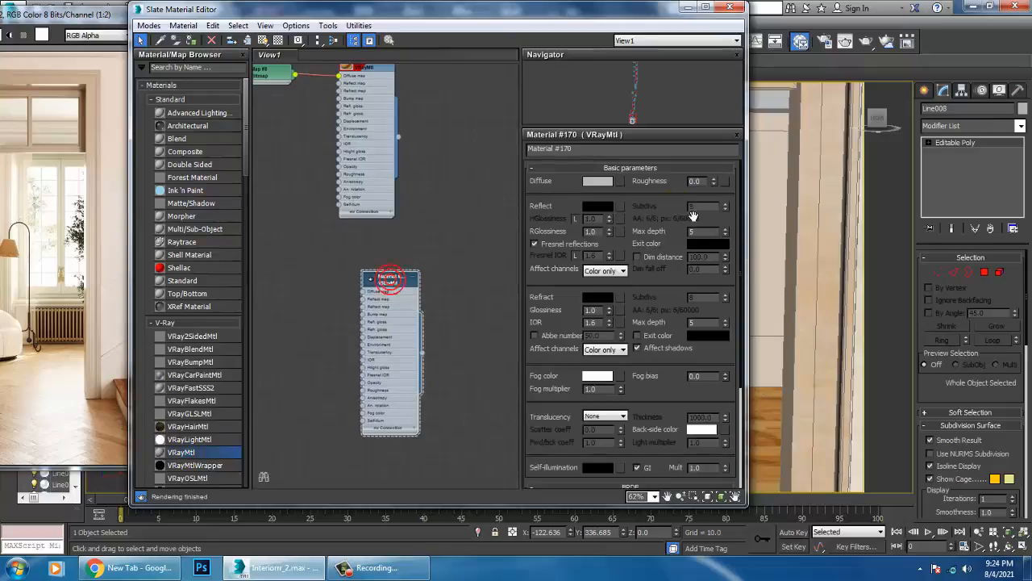
Choose a Bitmap for the new material's diffuse map and browse from drive D through July 2021 and Interior stairs to the texturess folder.
click(618, 182)
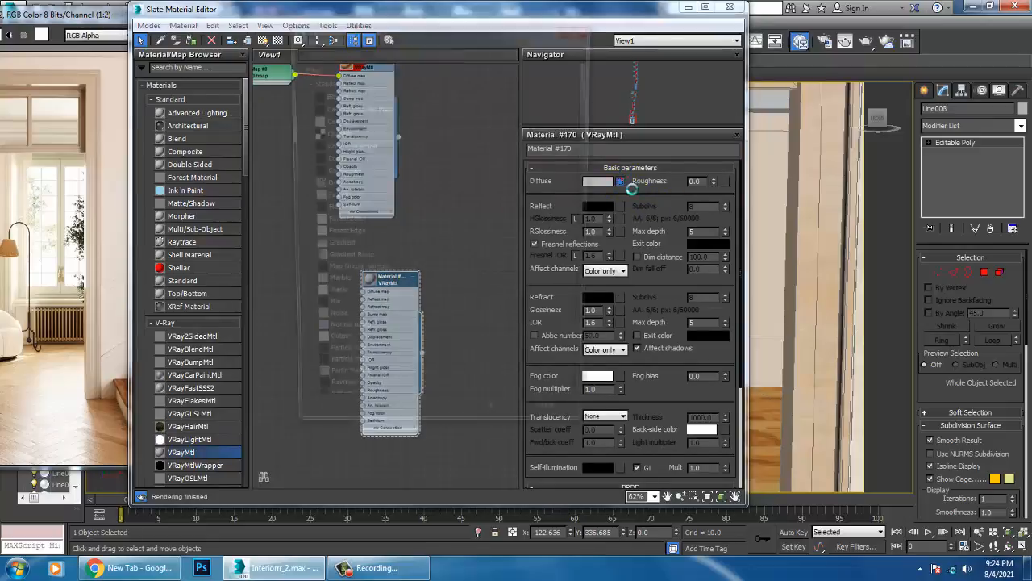
double_click(332, 93)
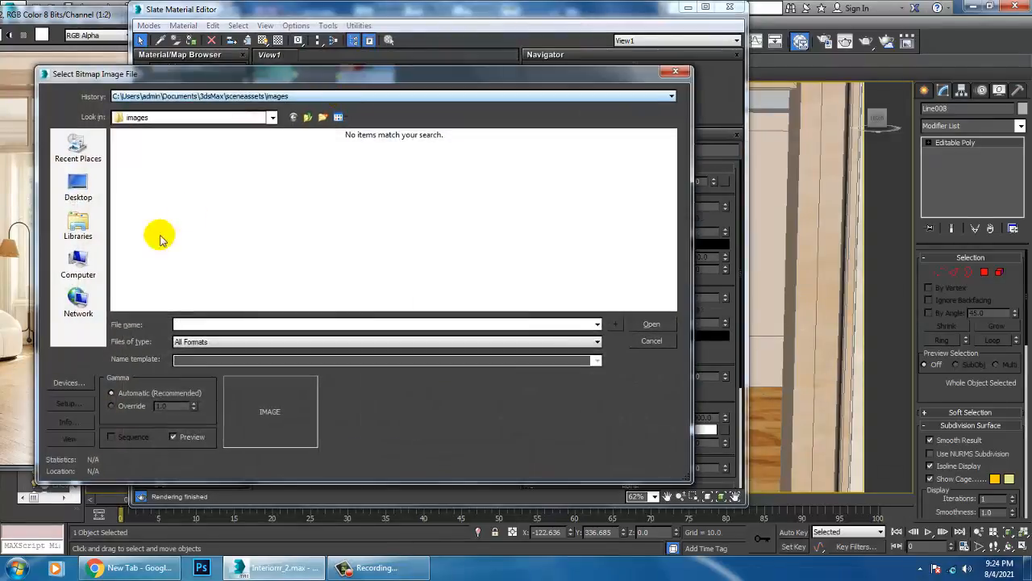
click(72, 266)
double_click(346, 173)
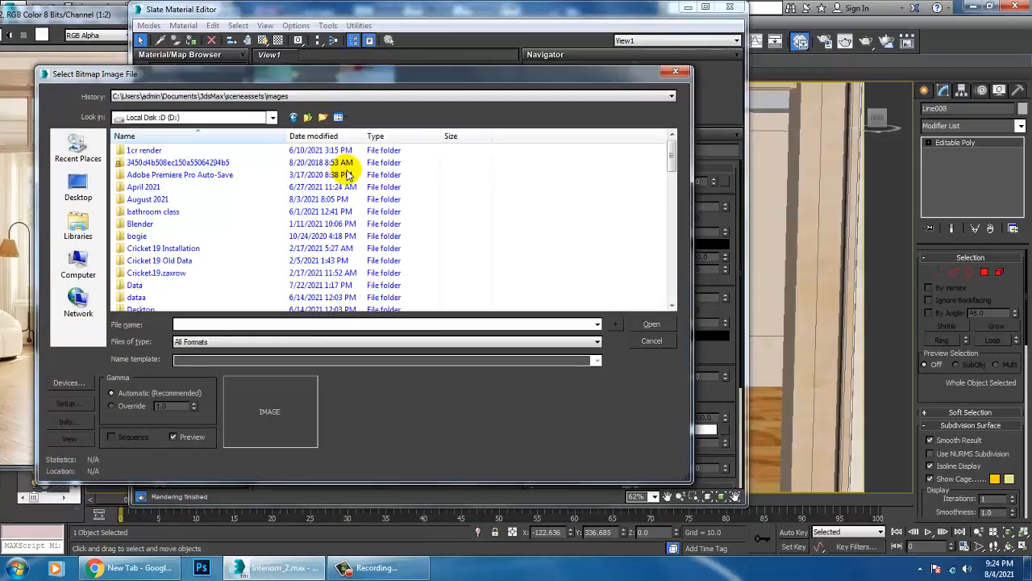
click(282, 188)
key(j)
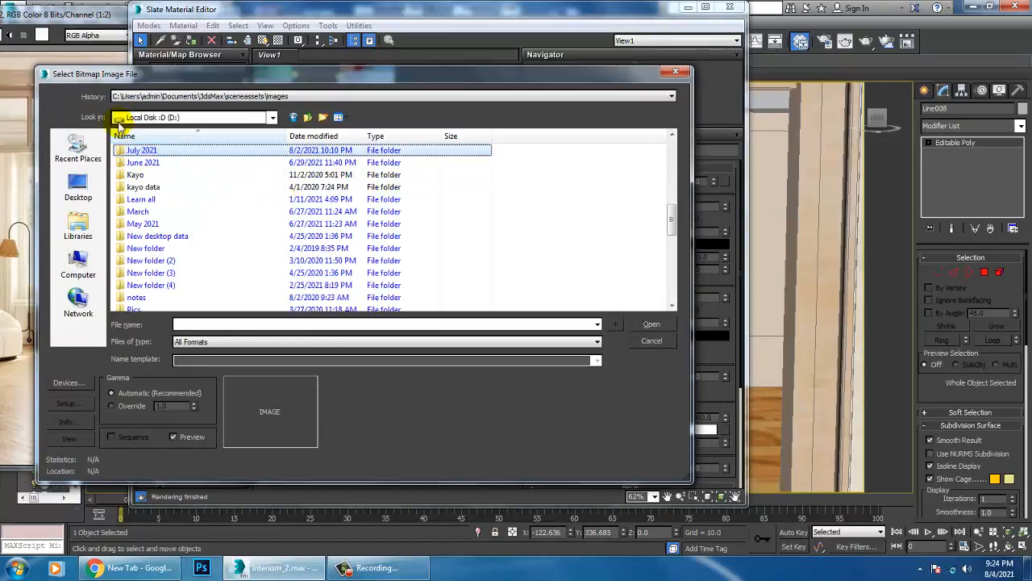
double_click(155, 154)
scroll(569, 246, down, 5)
double_click(618, 190)
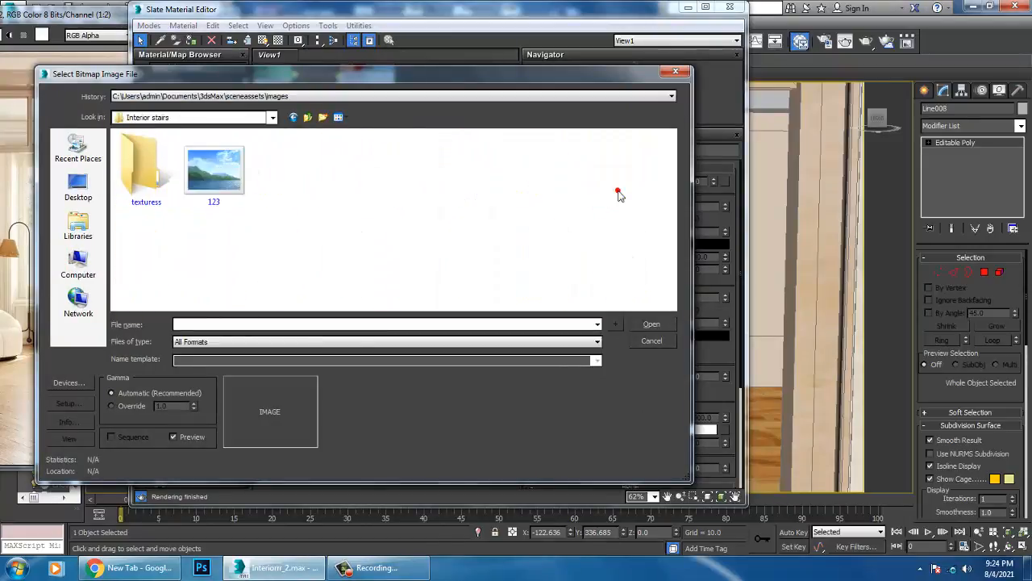
double_click(137, 169)
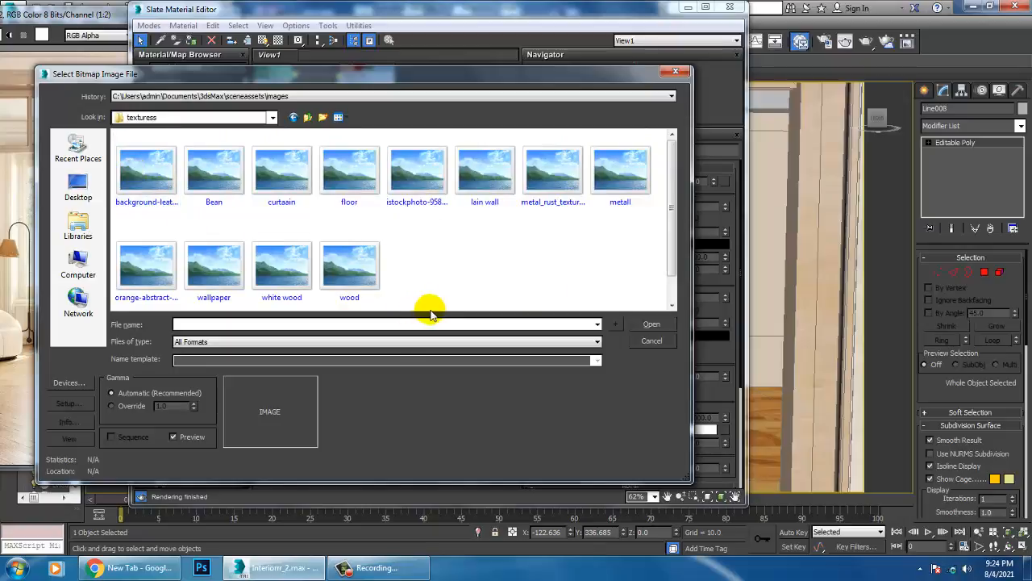
Preview the texture images in the folder and load the curtaain image as the diffuse bitmap.
click(281, 276)
click(351, 275)
click(214, 267)
click(146, 266)
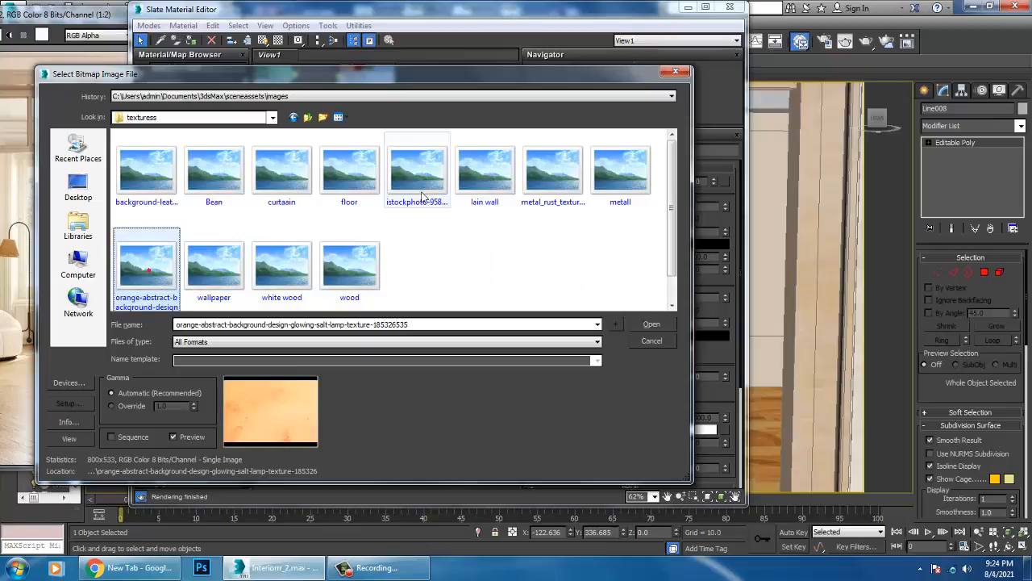
click(440, 196)
click(481, 193)
click(559, 188)
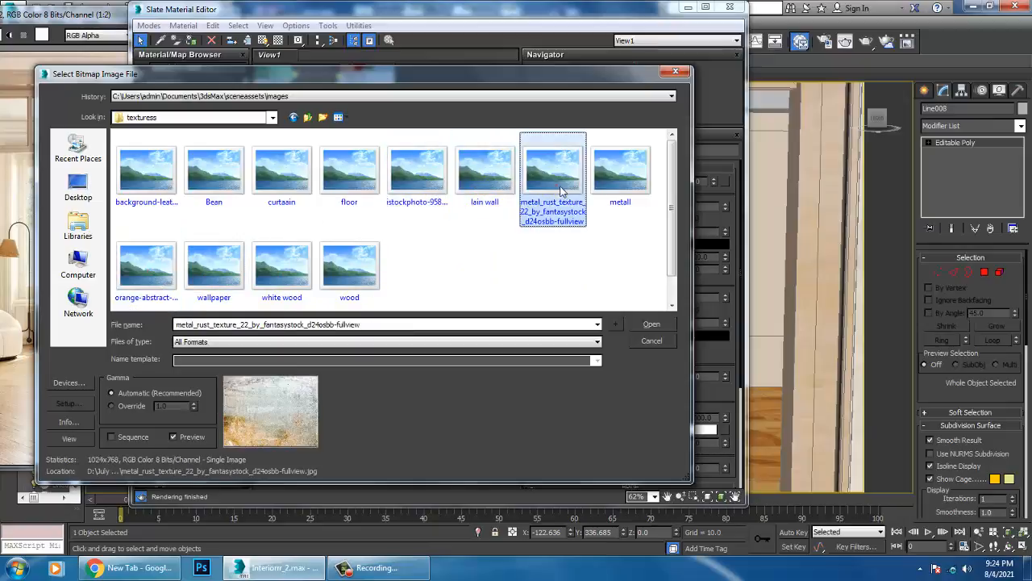
key(Right)
click(145, 173)
click(150, 266)
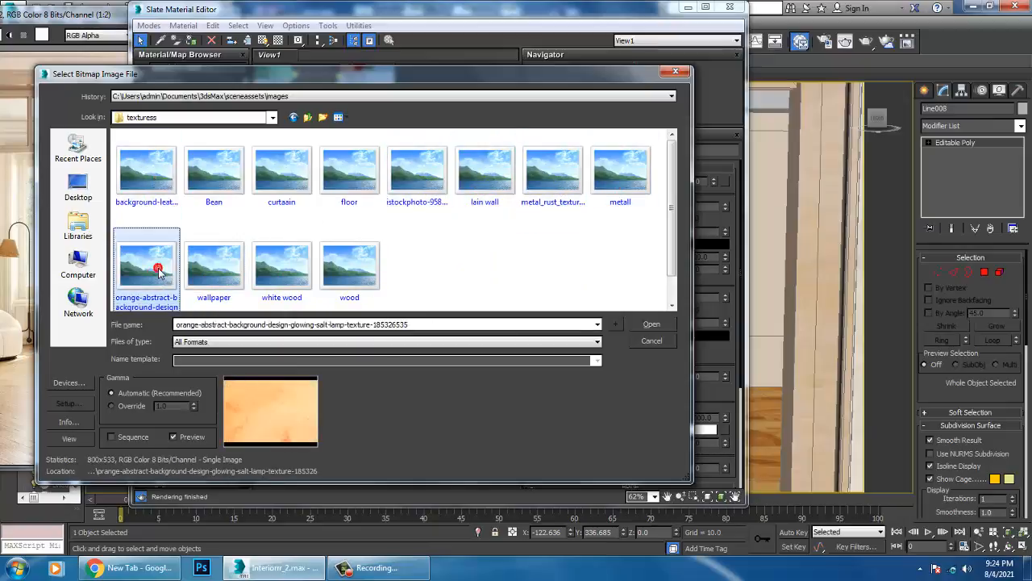
click(214, 278)
double_click(281, 171)
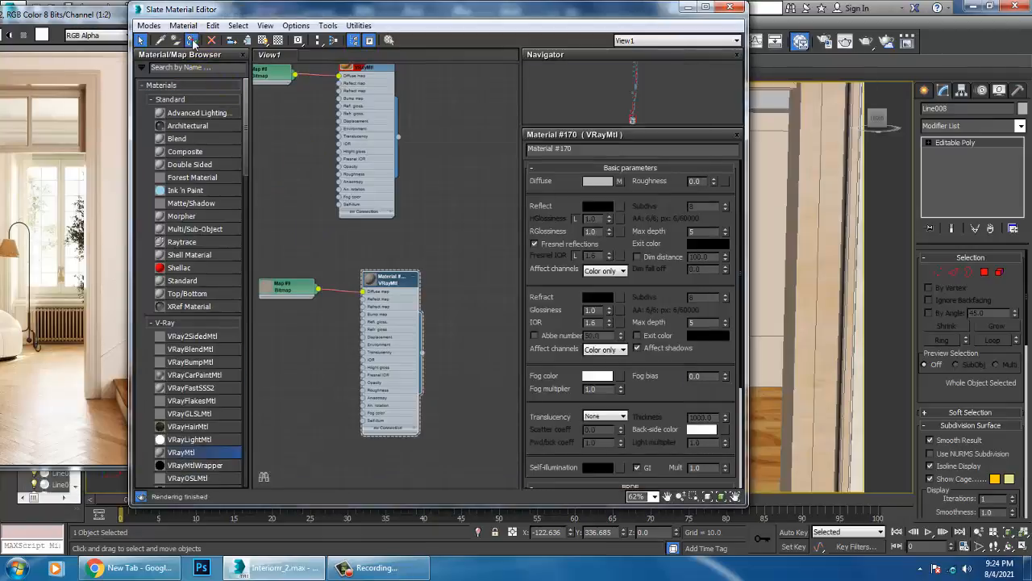
Assign the new material to the selected curtain and show its texture shaded in the viewport.
click(192, 40)
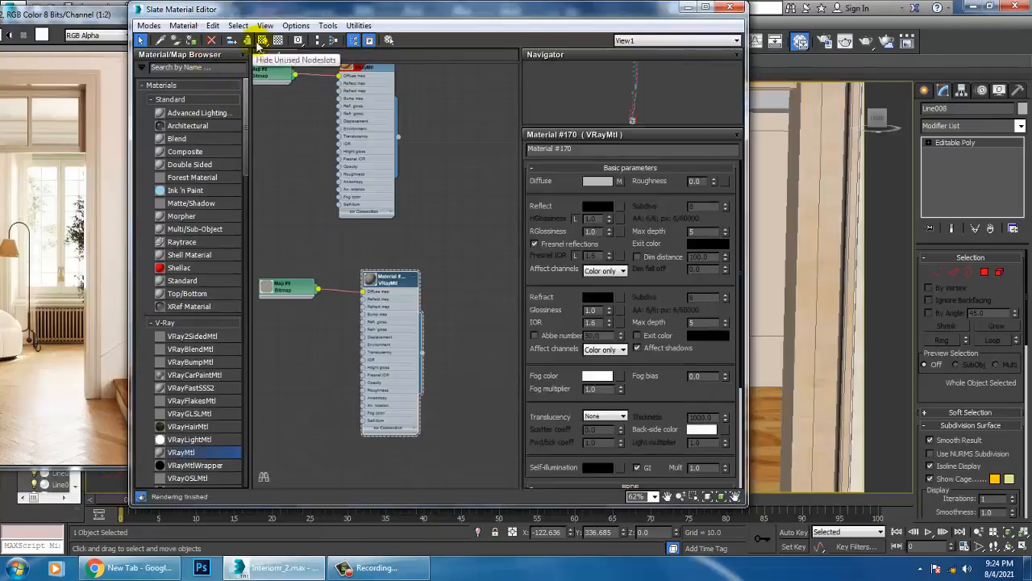
click(263, 40)
drag(633, 17, 584, 363)
Add a UVW Map modifier to the curtain and set its mapping to Box.
click(971, 125)
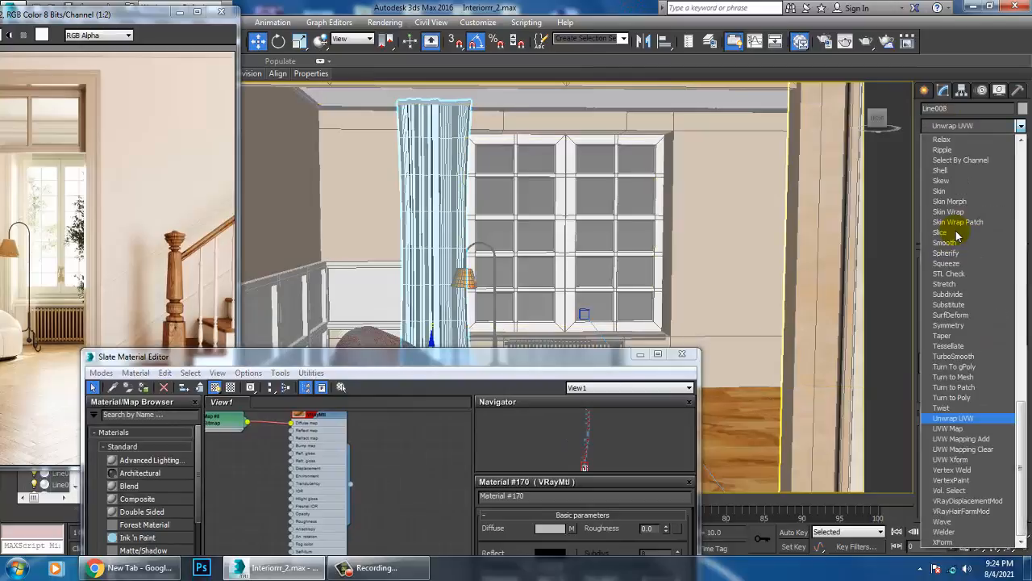
click(976, 425)
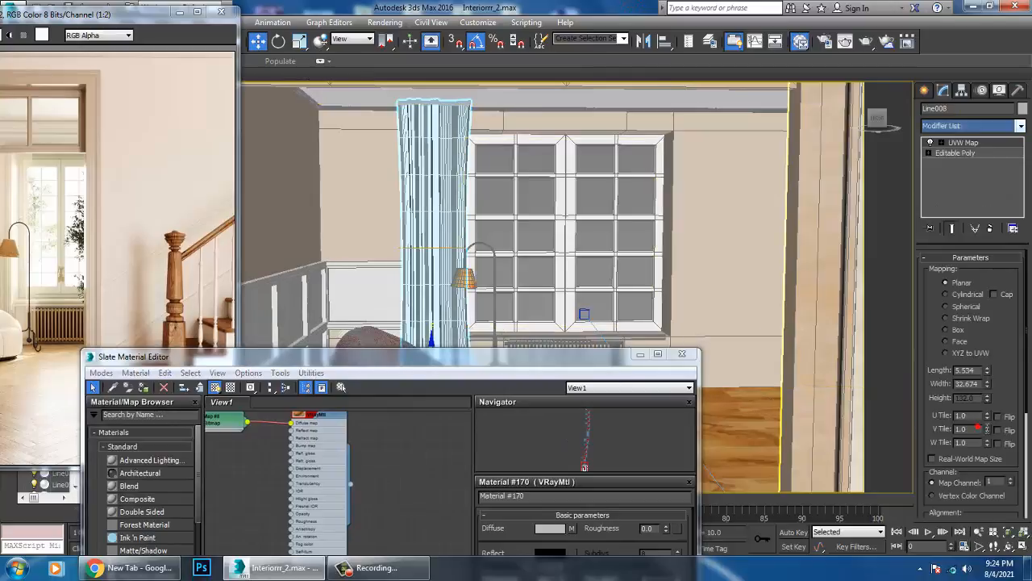
click(955, 330)
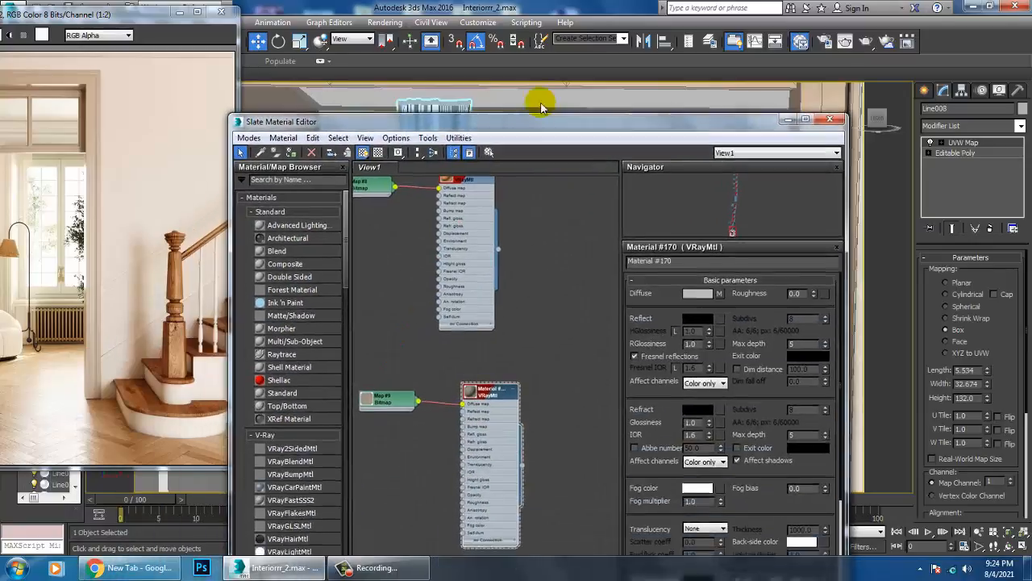
Set the new material's refraction colour to light grey with value 178 and name the material curtain.
click(691, 361)
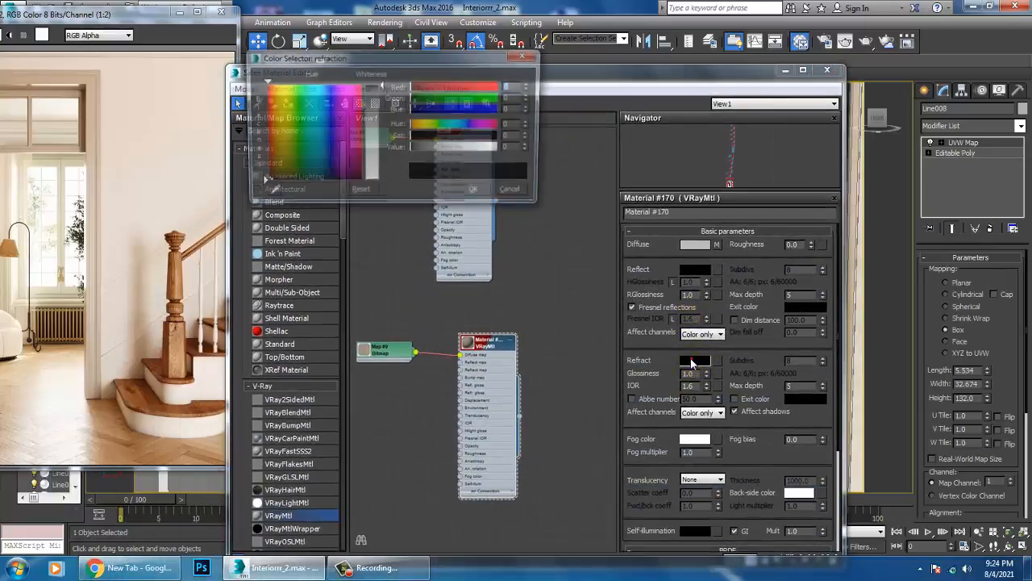
drag(371, 101, 371, 171)
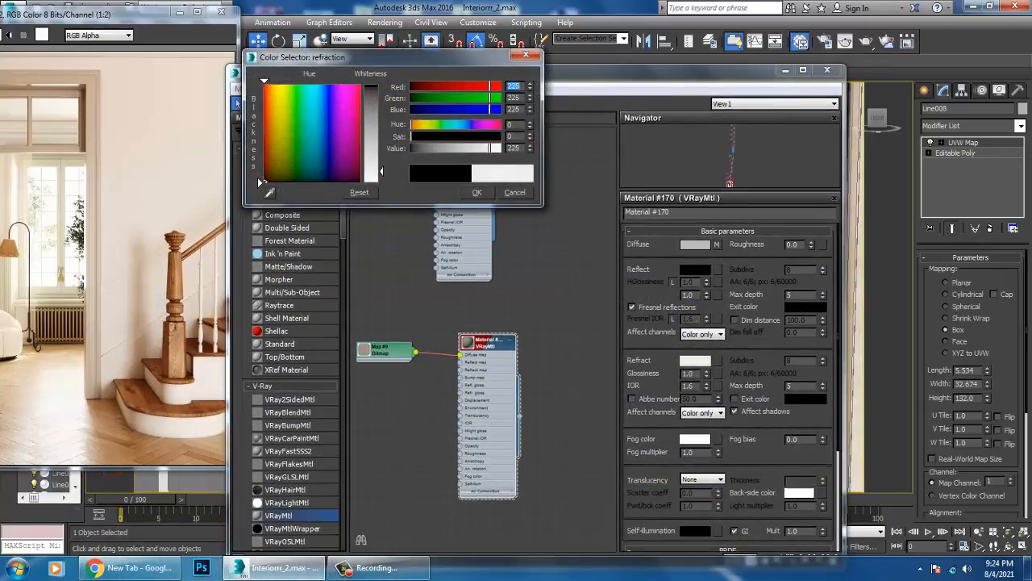
click(477, 192)
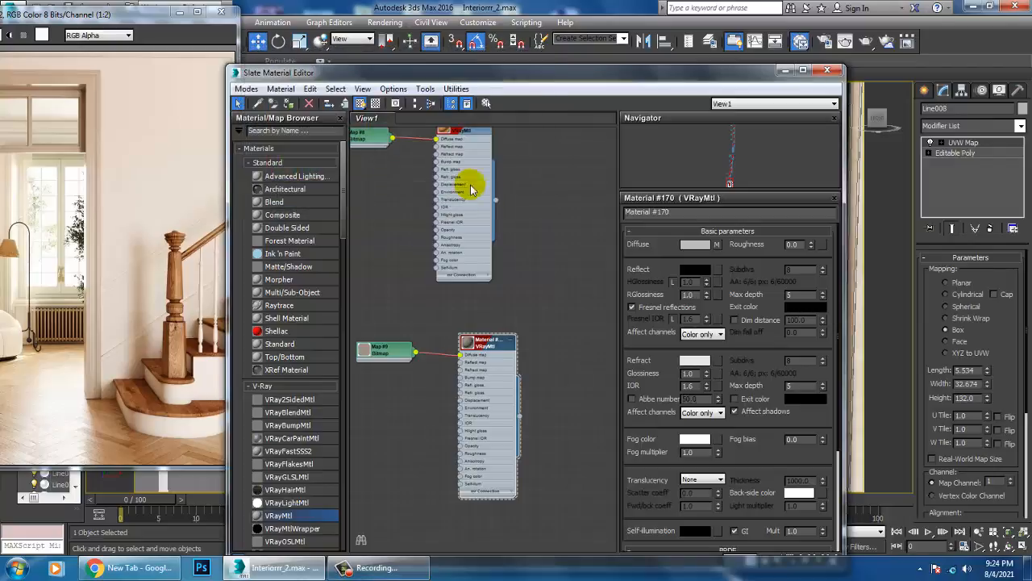
click(692, 362)
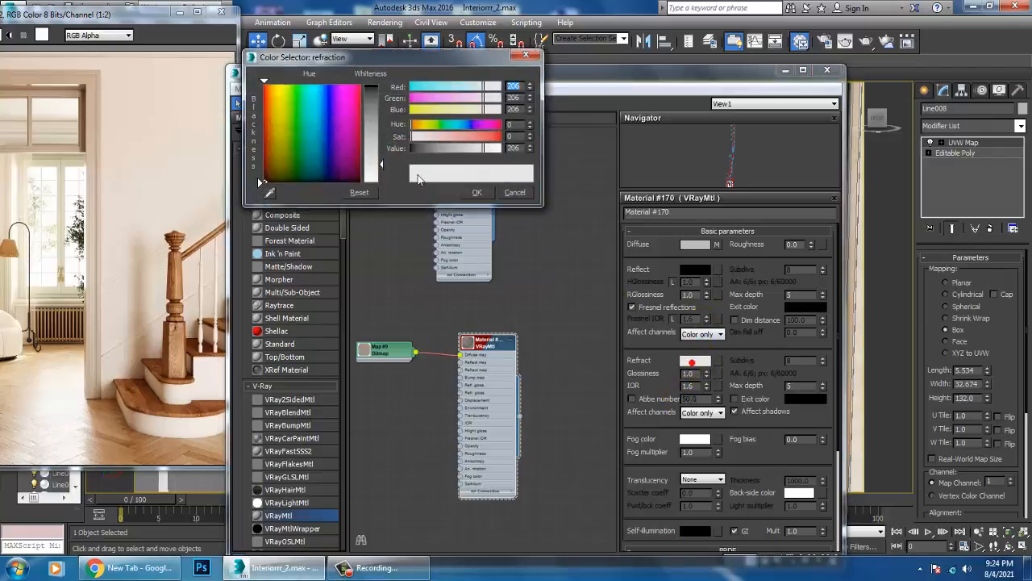
drag(381, 160, 382, 153)
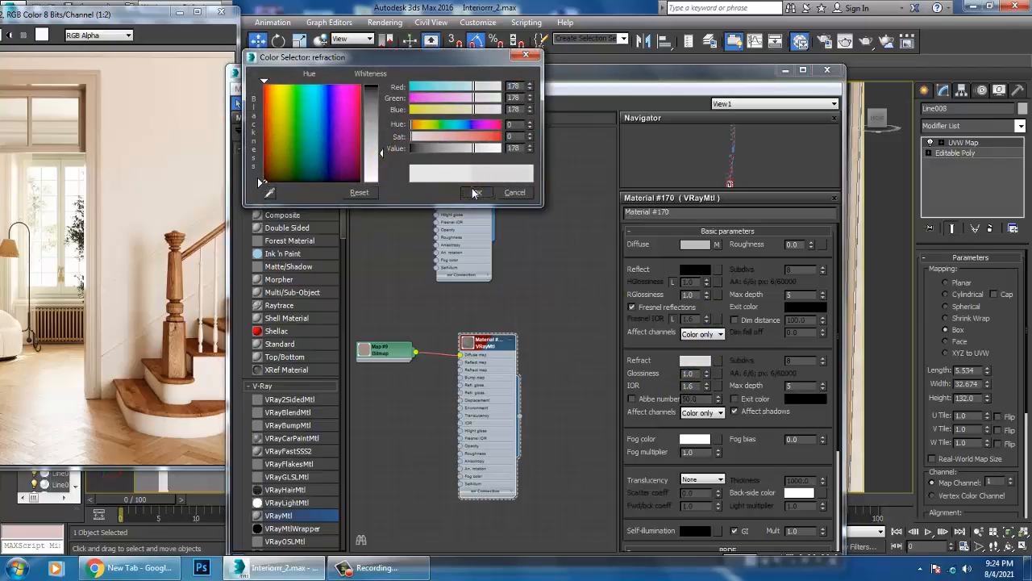
click(476, 192)
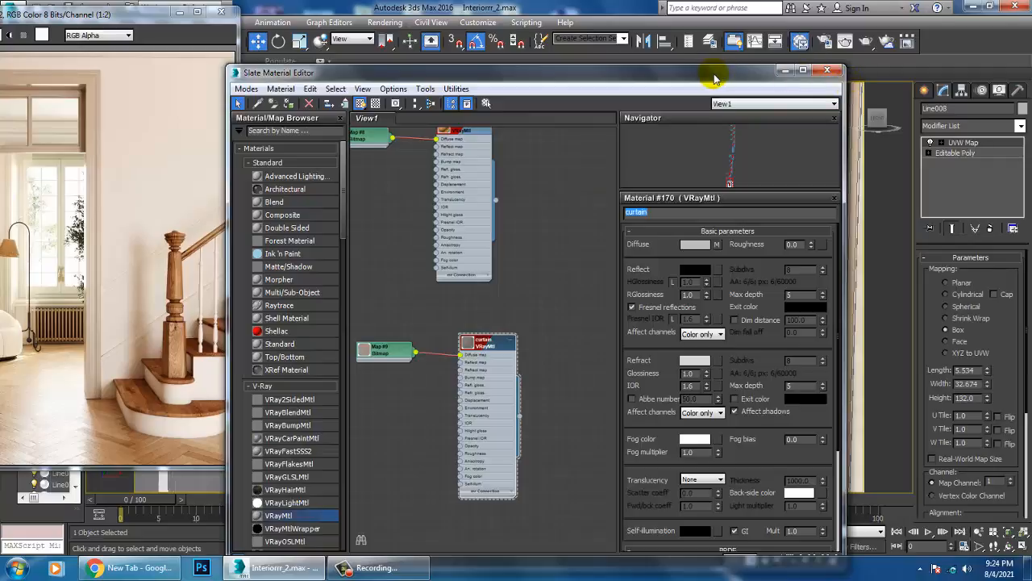
Examine the textured curtain beside the window against the reference photo.
drag(715, 79, 597, 464)
scroll(568, 292, down, 5)
click(571, 110)
scroll(563, 318, up, 2)
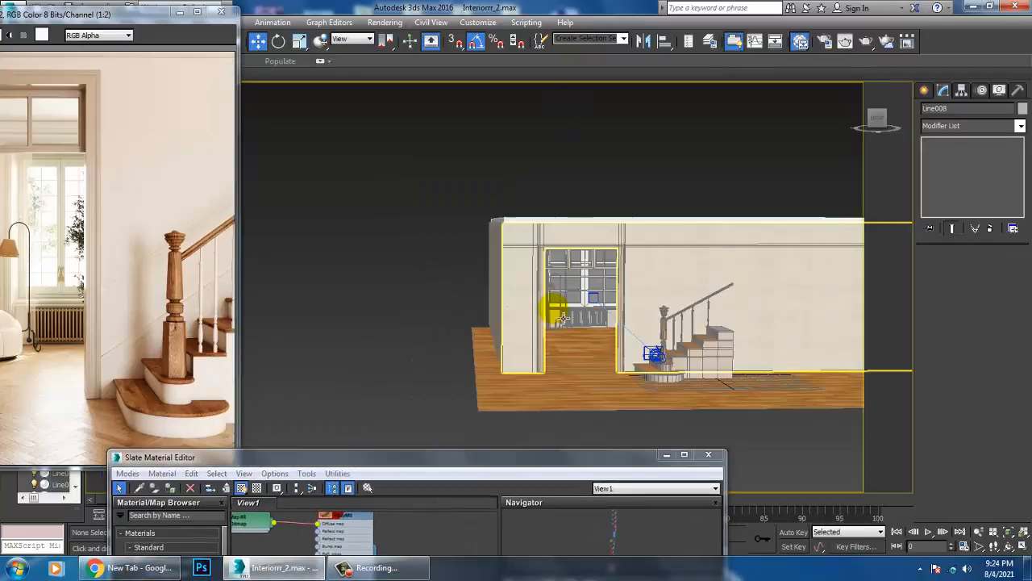
scroll(584, 311, up, 6)
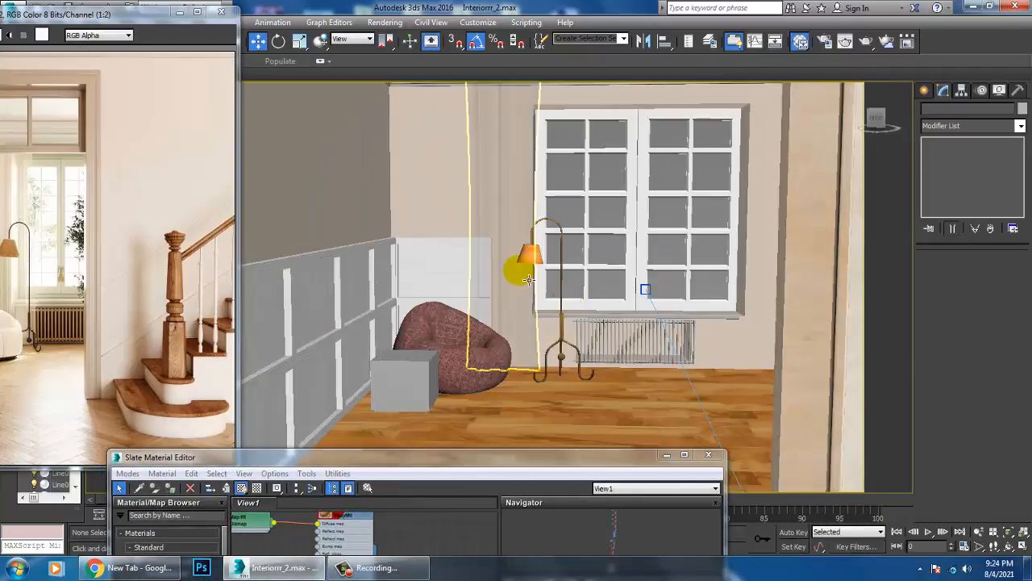
click(530, 240)
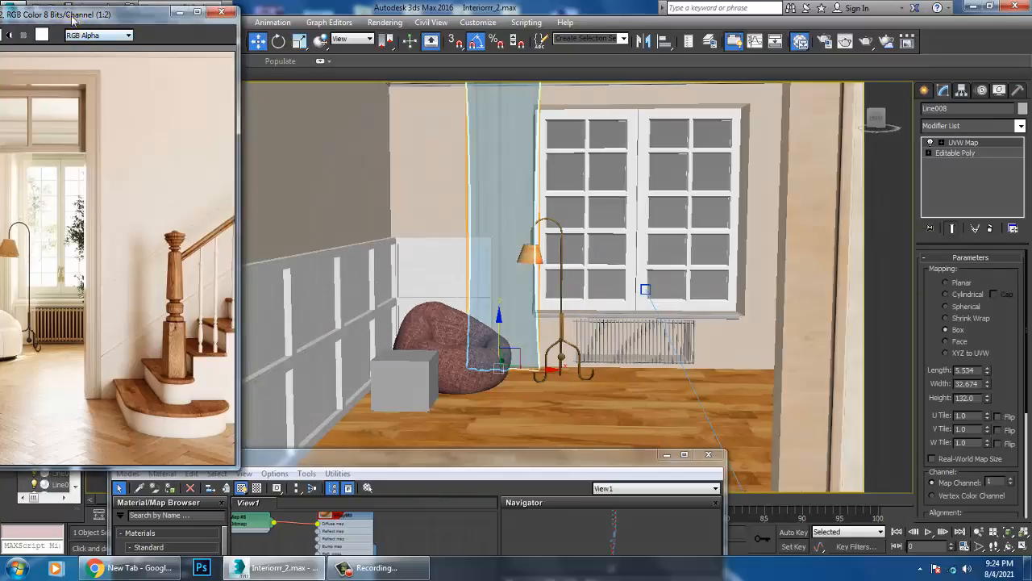
drag(70, 20, 110, 16)
alt+middle_drag(609, 257, 597, 251)
middle_drag(557, 296, 564, 312)
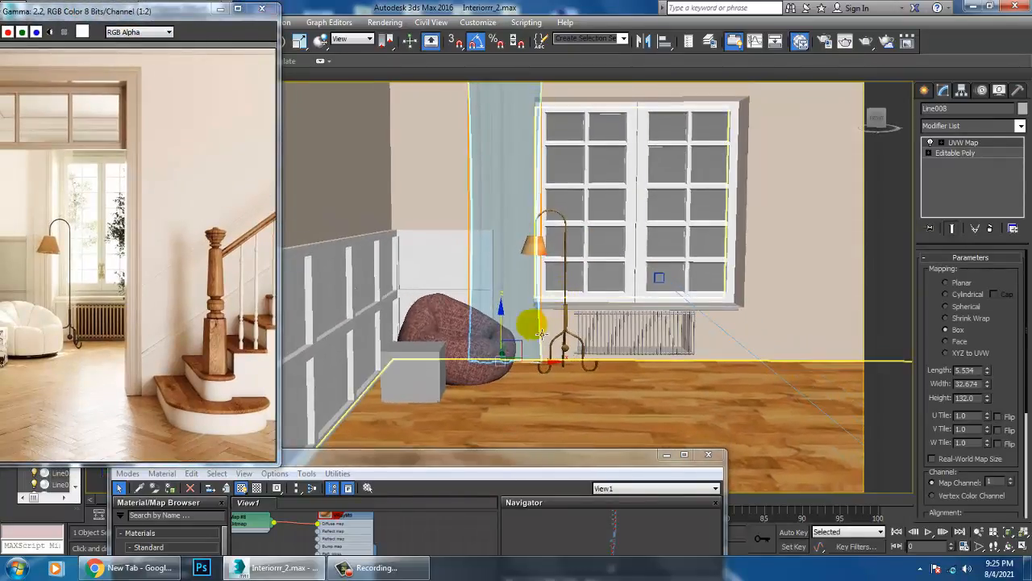
Select the box beside the bean bag, create a new VRayMtl and choose a Bitmap for its diffuse map.
click(426, 380)
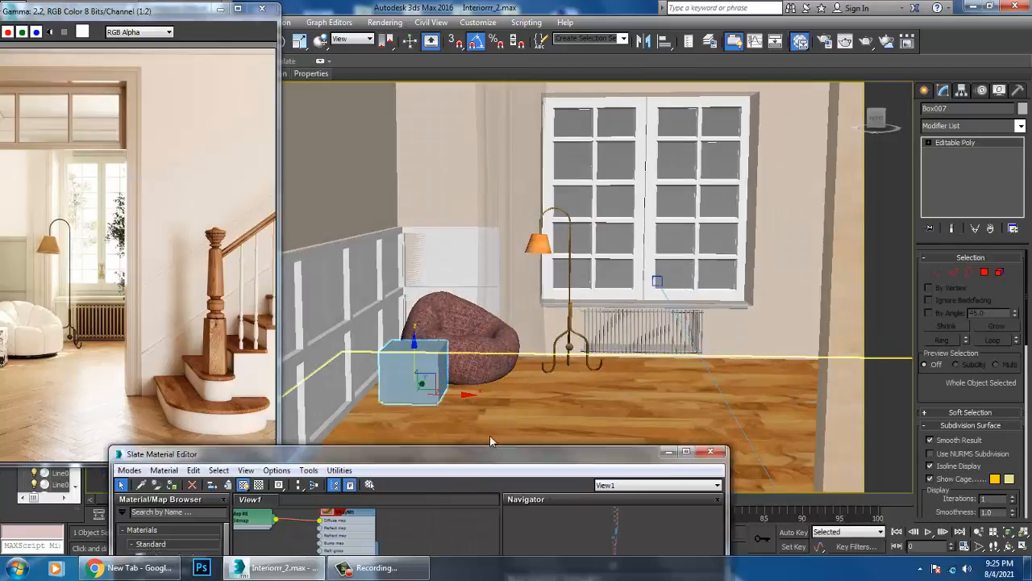
drag(490, 454, 612, 134)
middle_drag(536, 306, 544, 161)
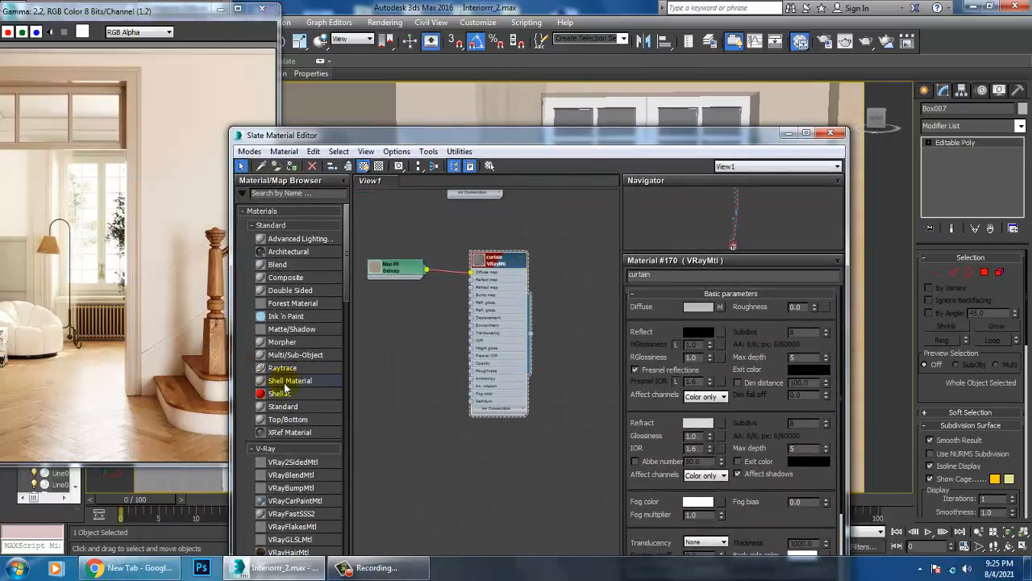
scroll(348, 282, down, 3)
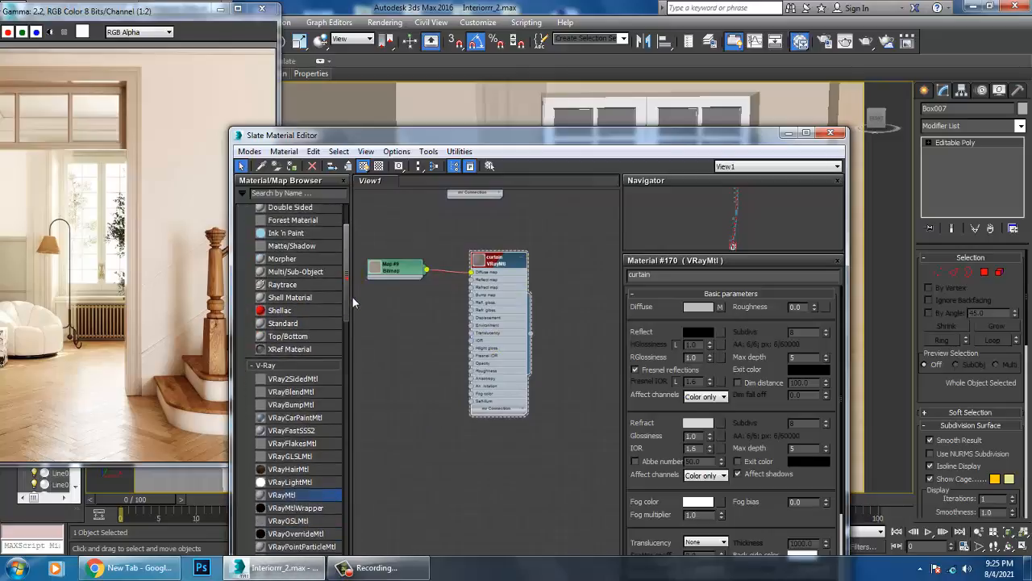
drag(282, 467, 410, 434)
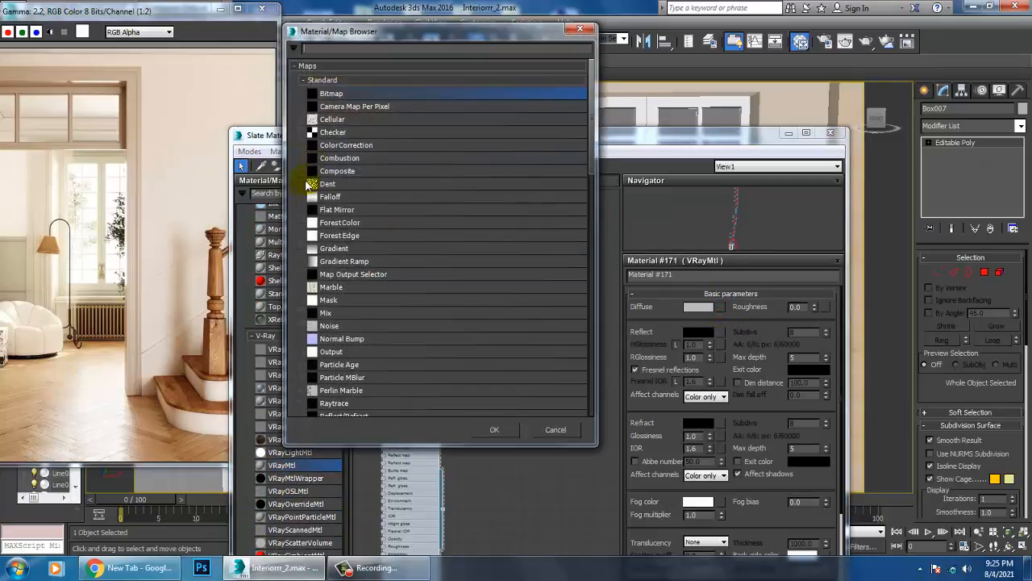
double_click(345, 93)
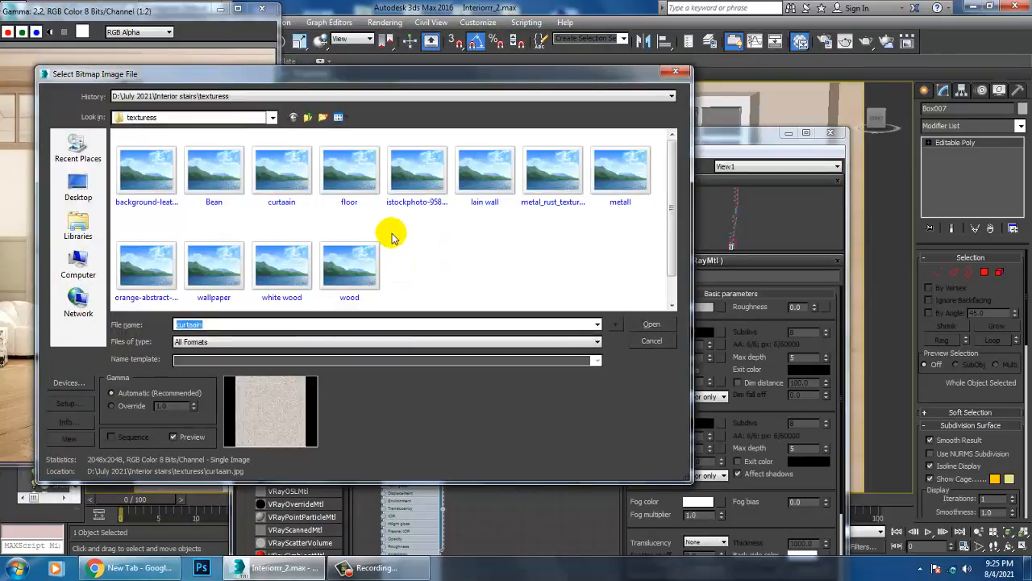
Preview the images in the texturess folder and load the background-leather-upholstery-chair image as the diffuse bitmap.
click(412, 167)
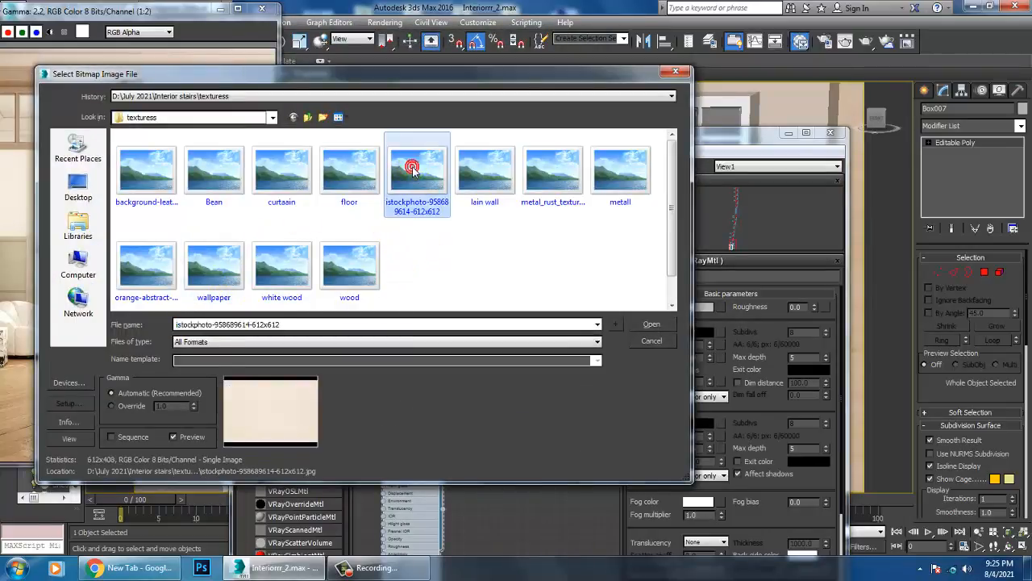
click(154, 263)
click(203, 261)
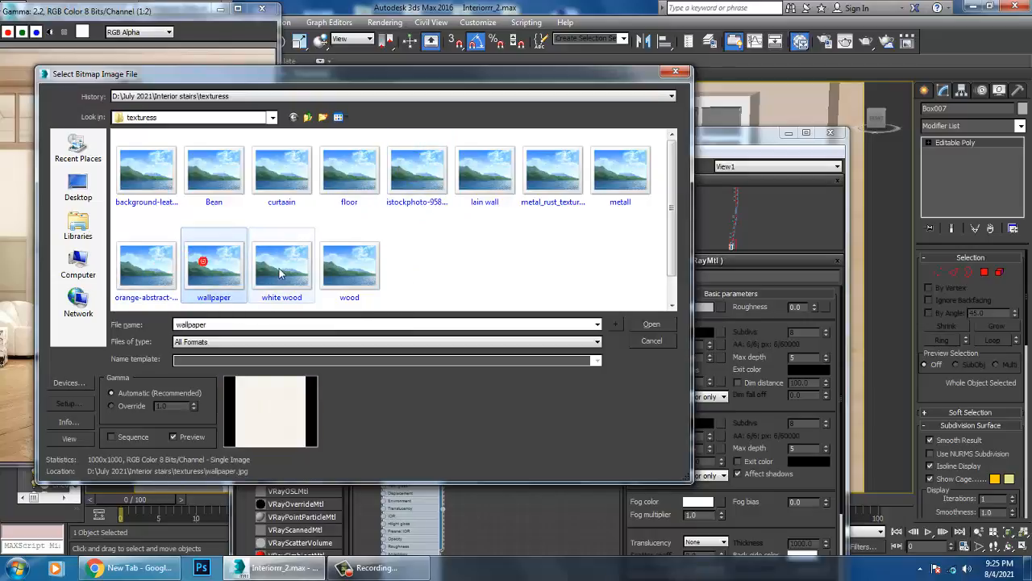
click(280, 271)
click(349, 266)
click(146, 170)
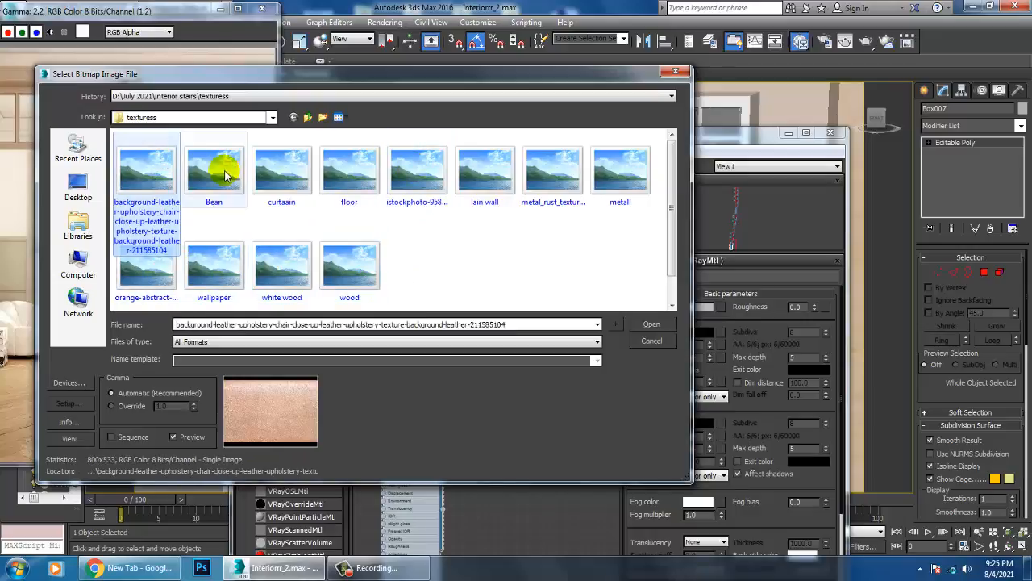
double_click(152, 168)
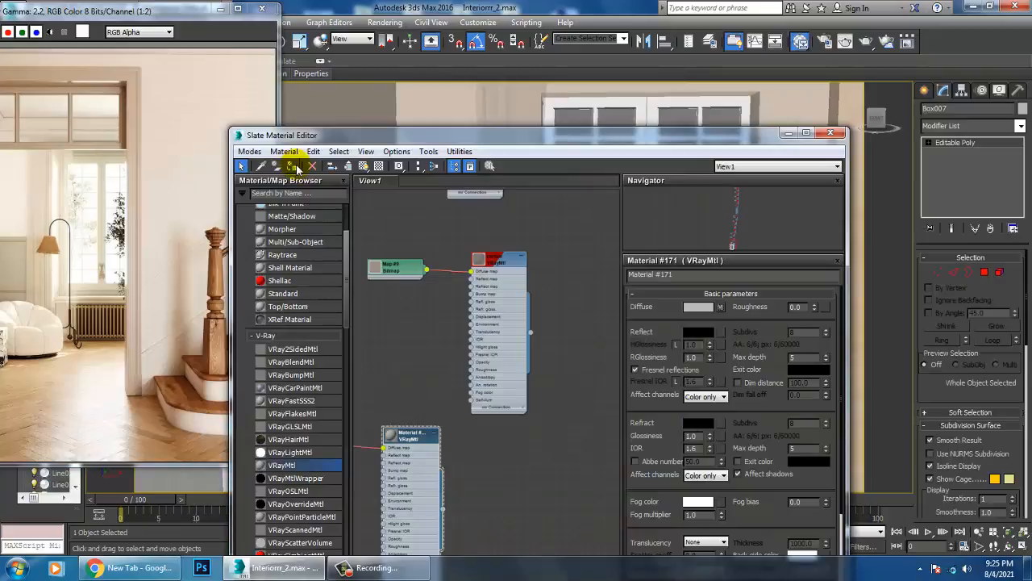
Assign the leather material to the selected box, show its texture shaded in the viewport and minimize the material editor.
click(330, 168)
click(364, 167)
click(788, 134)
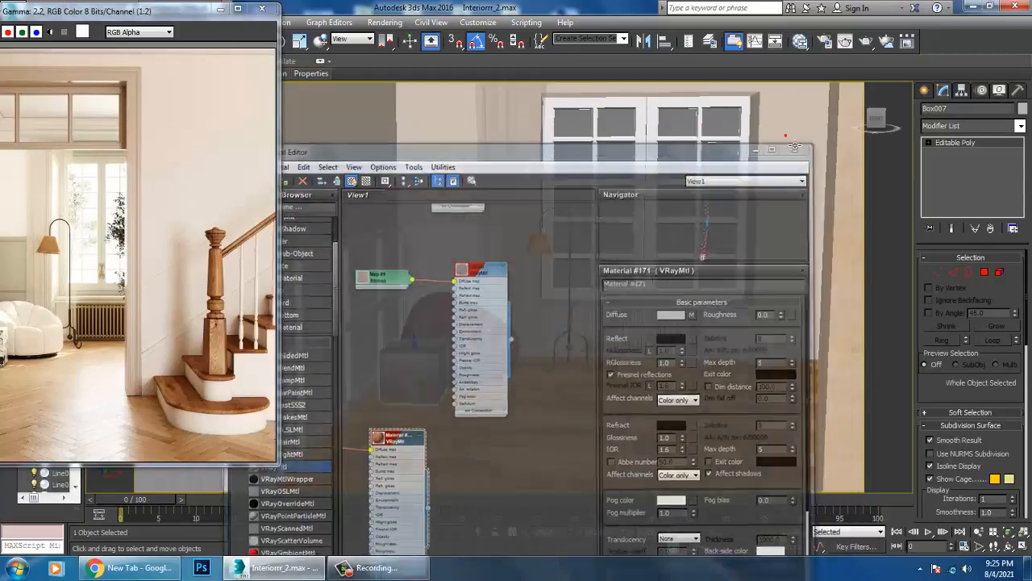
Add a UVW Map modifier to the leather box and set its mapping to Box.
alt+middle_drag(548, 343, 524, 379)
scroll(526, 359, up, 4)
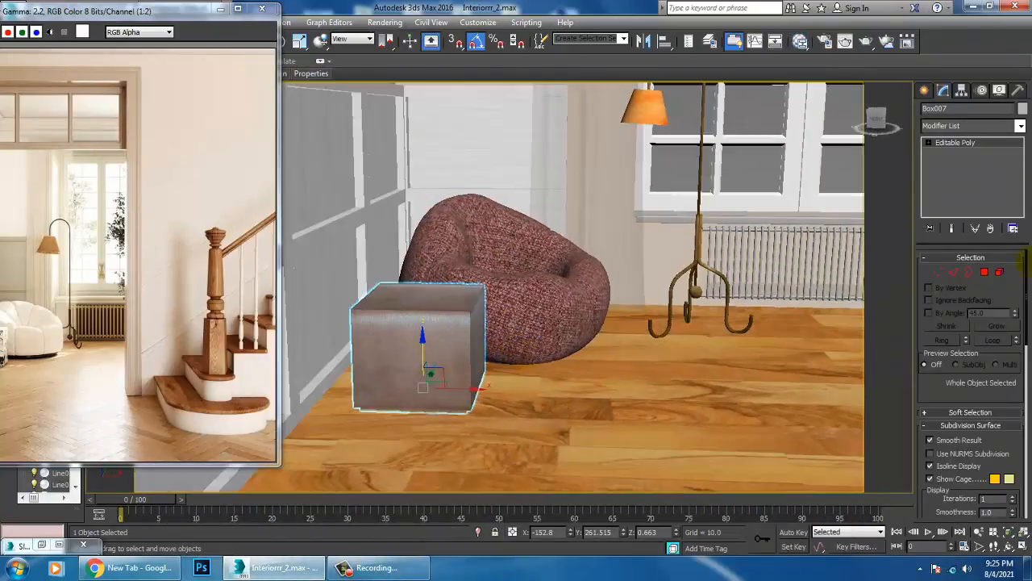
click(1019, 127)
scroll(1004, 219, down, 5)
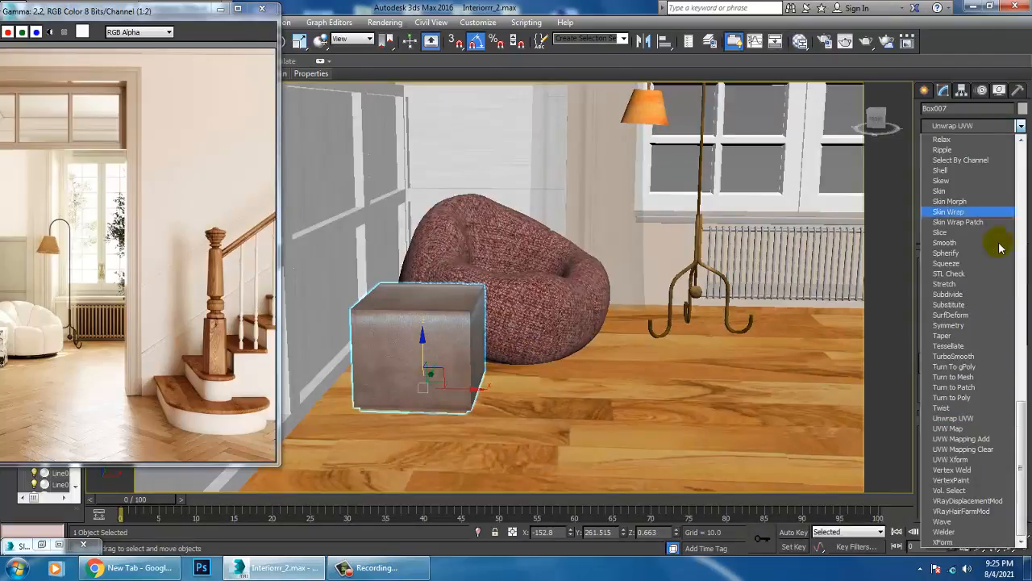
click(966, 429)
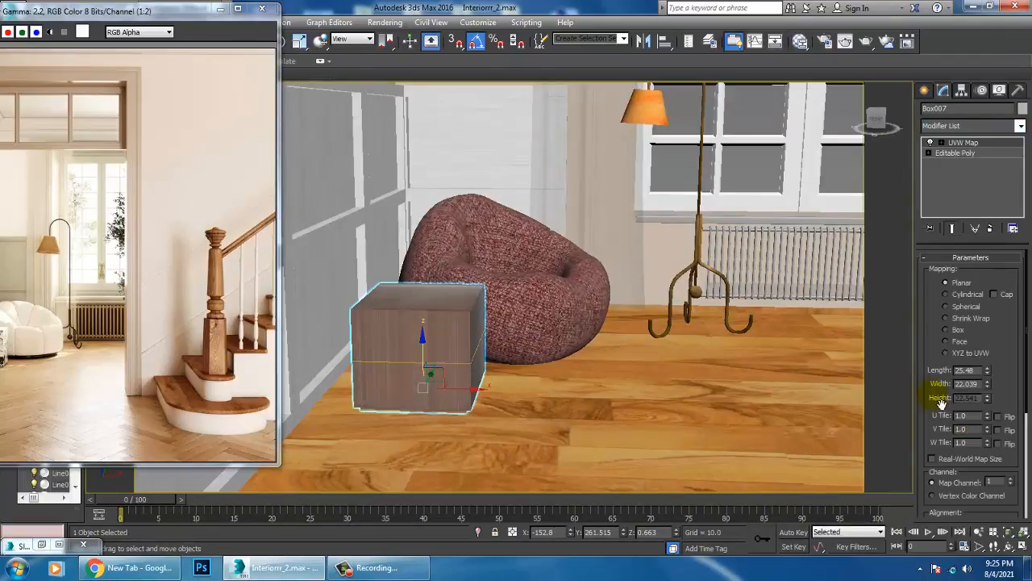
click(952, 331)
Inspect the leather mapping up close, convert the box to Editable Poly and deselect it.
scroll(436, 355, up, 4)
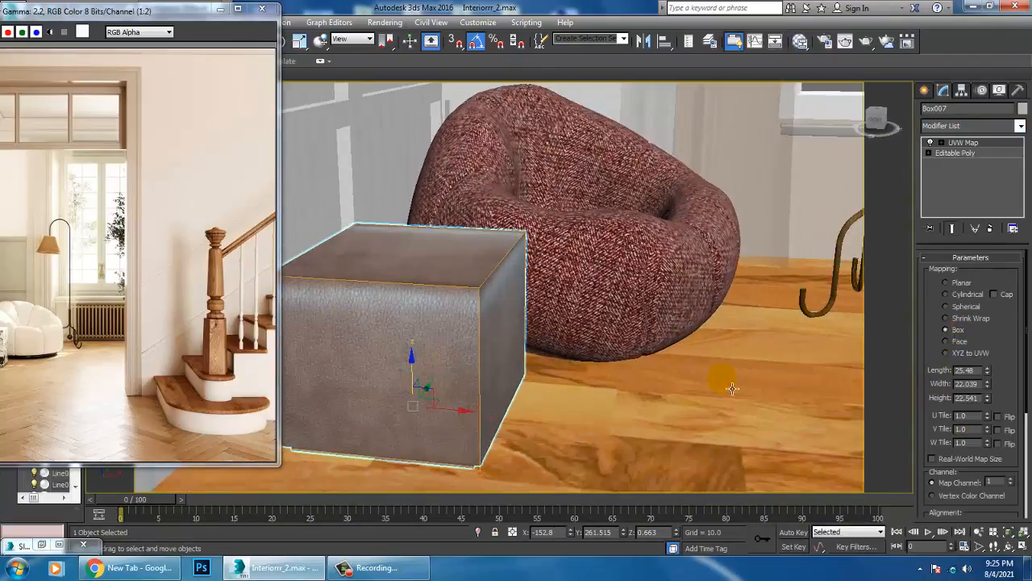
scroll(479, 341, up, 2)
right_click(428, 258)
mouse_move(495, 393)
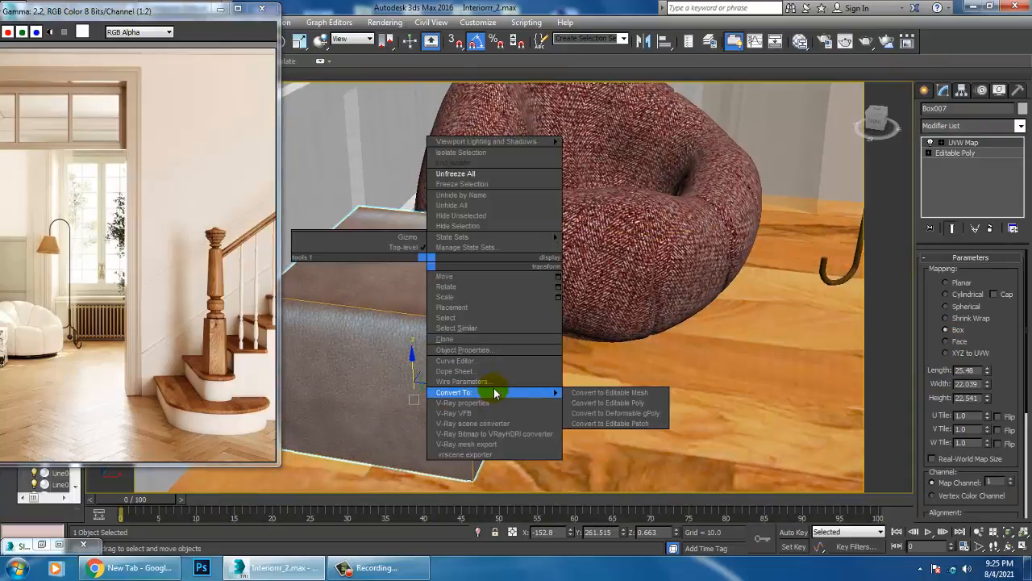
click(613, 402)
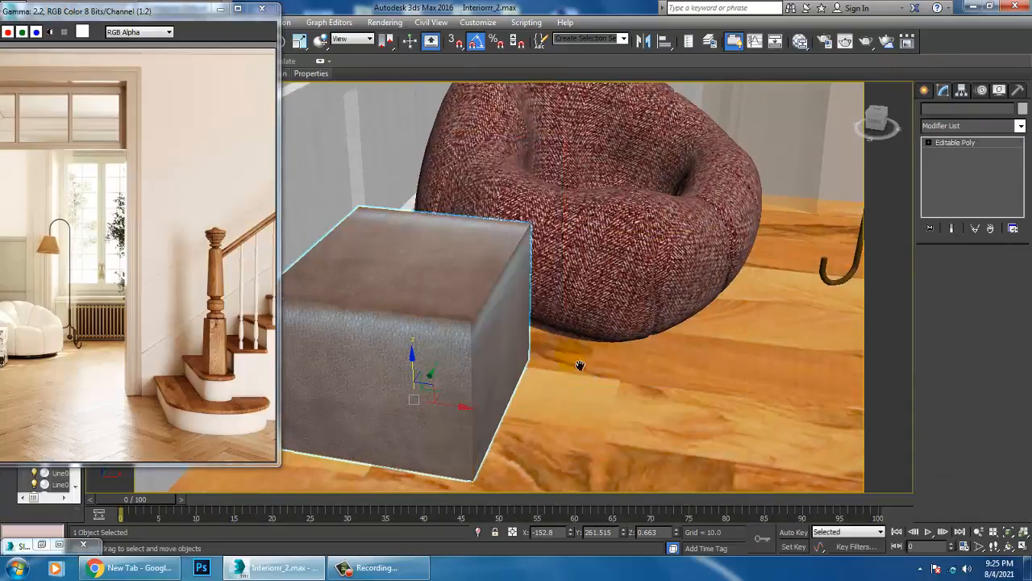
scroll(580, 365, down, 5)
alt+middle_drag(578, 364, 585, 333)
click(314, 263)
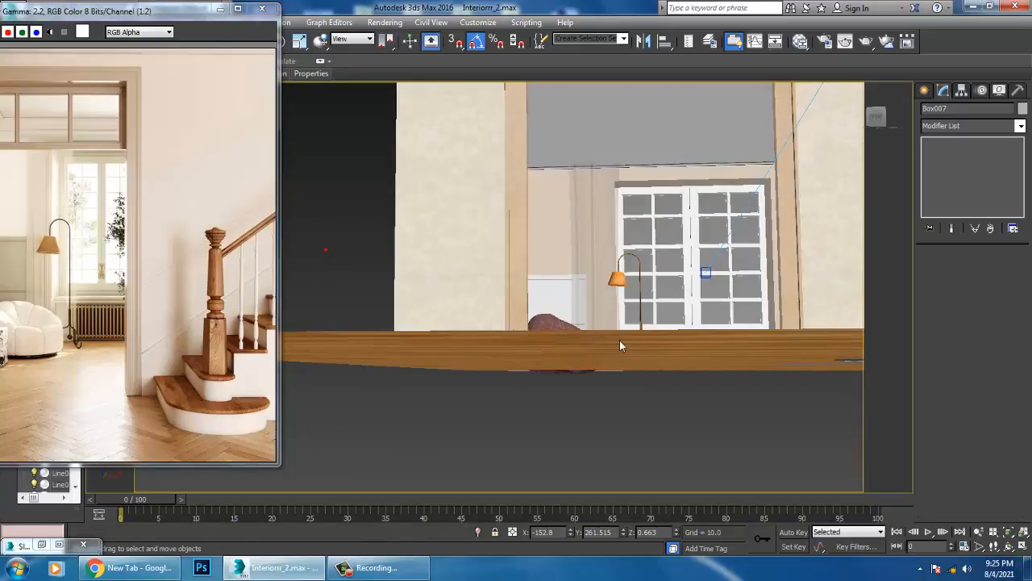
Select a vertical bar of the radiator below the window and switch the view to wireframe.
scroll(618, 355, up, 10)
scroll(652, 335, up, 3)
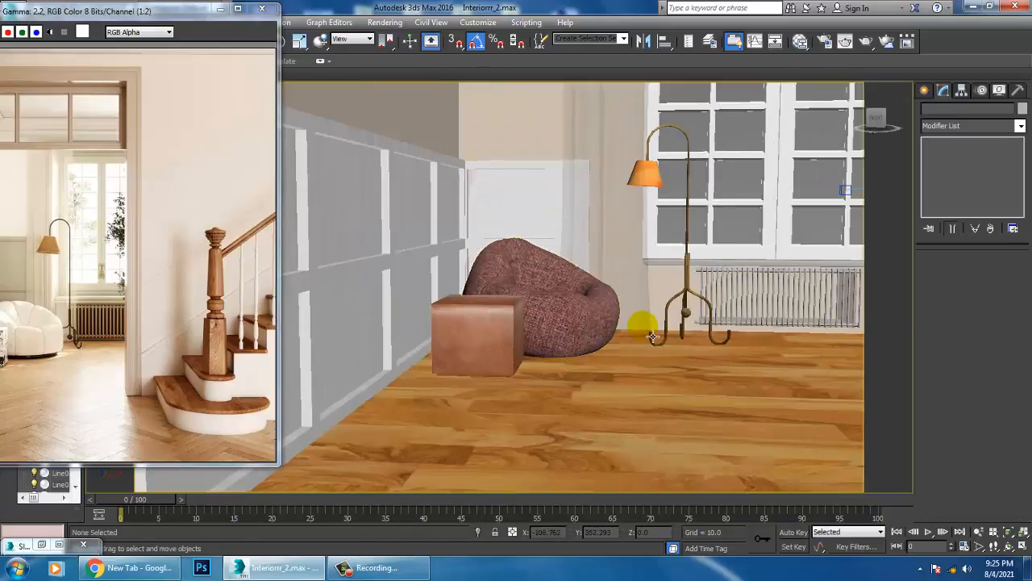
click(723, 287)
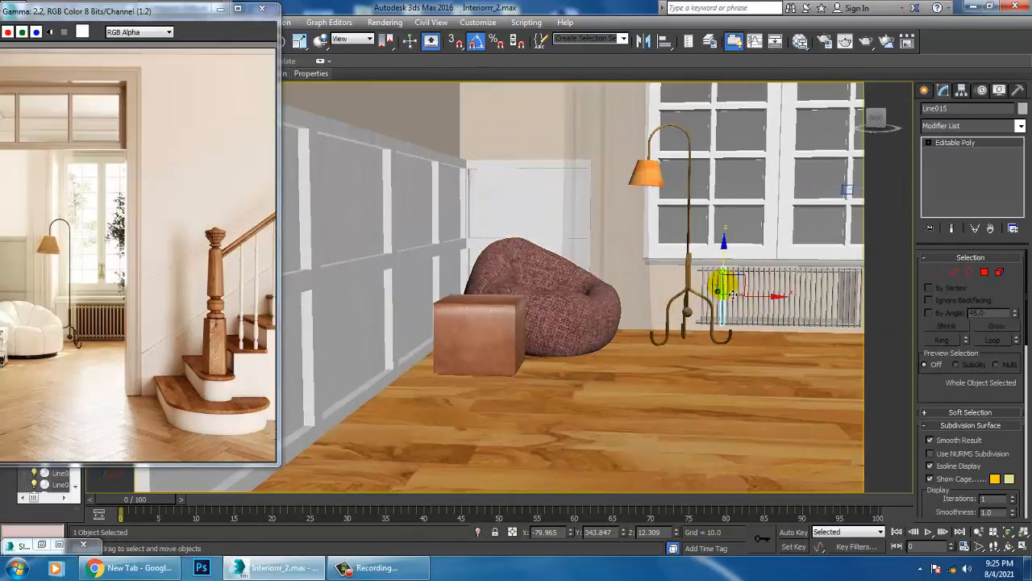
scroll(730, 295, up, 12)
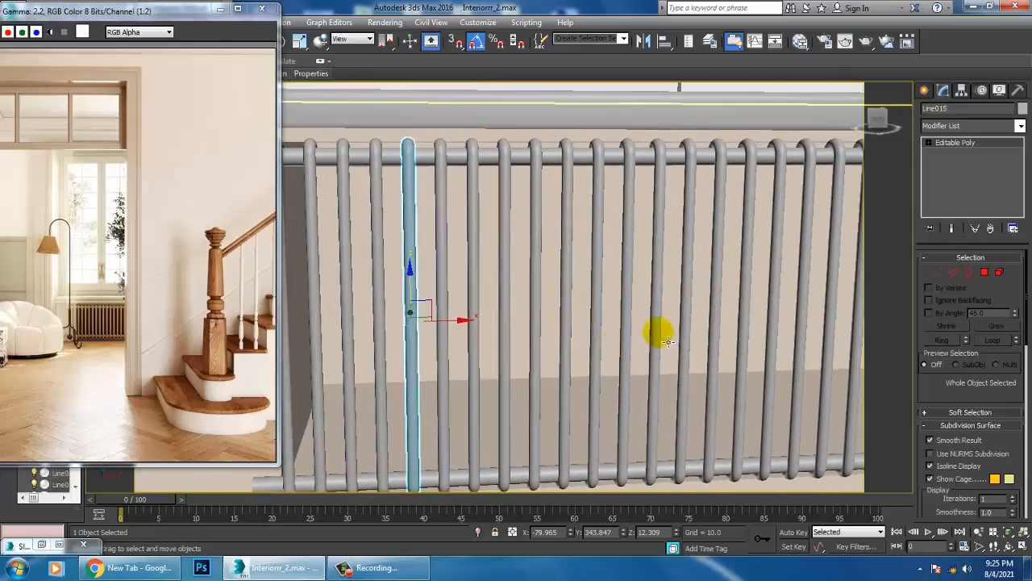
scroll(738, 331, down, 5)
key(F3)
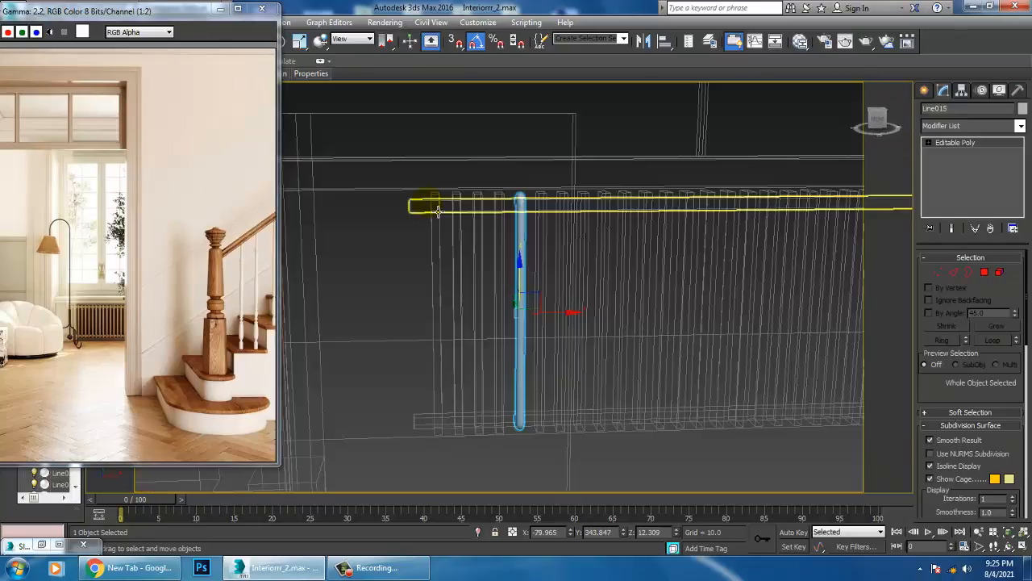
Select the radiator's upper horizontal rail and zoom to it in the maximized Front view.
click(436, 208)
key(alt+w)
middle_click(703, 210)
key(alt+w)
key(z)
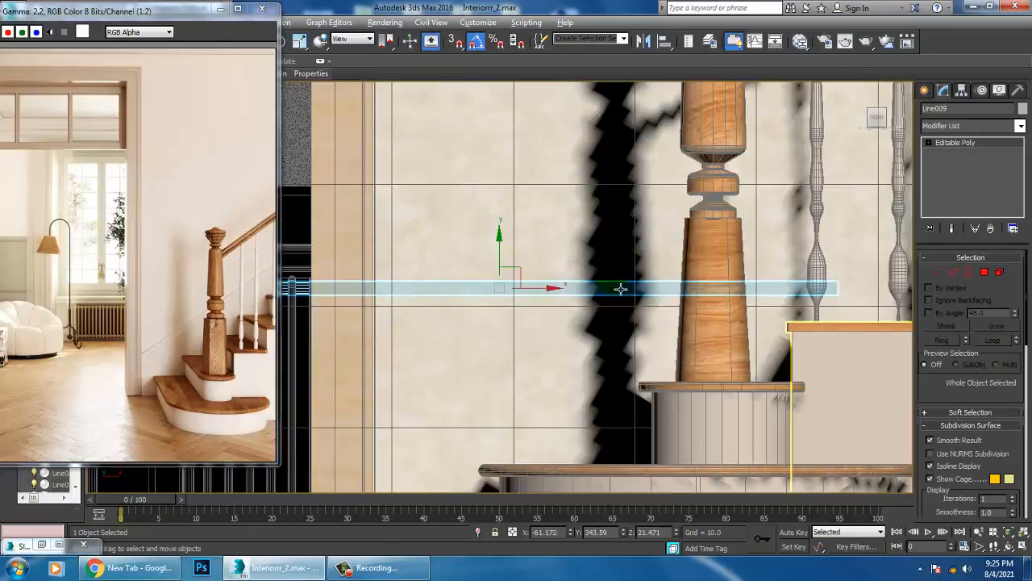
Select all the radiator parts in the Front view, excluding the window, sill, balusters, floor lamp and newel post pieces.
middle_drag(584, 295, 704, 288)
scroll(703, 287, down, 10)
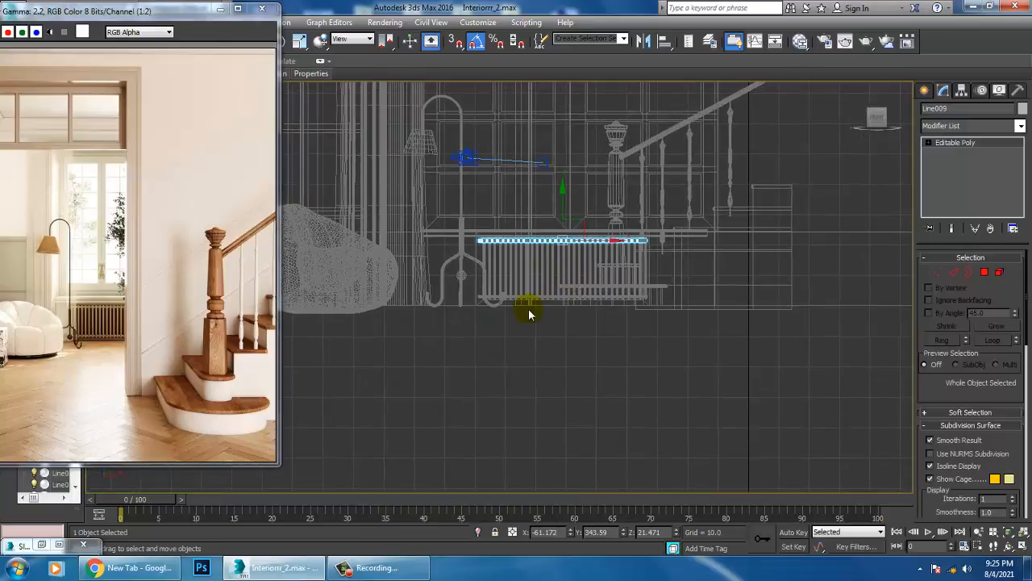
drag(669, 237, 671, 237)
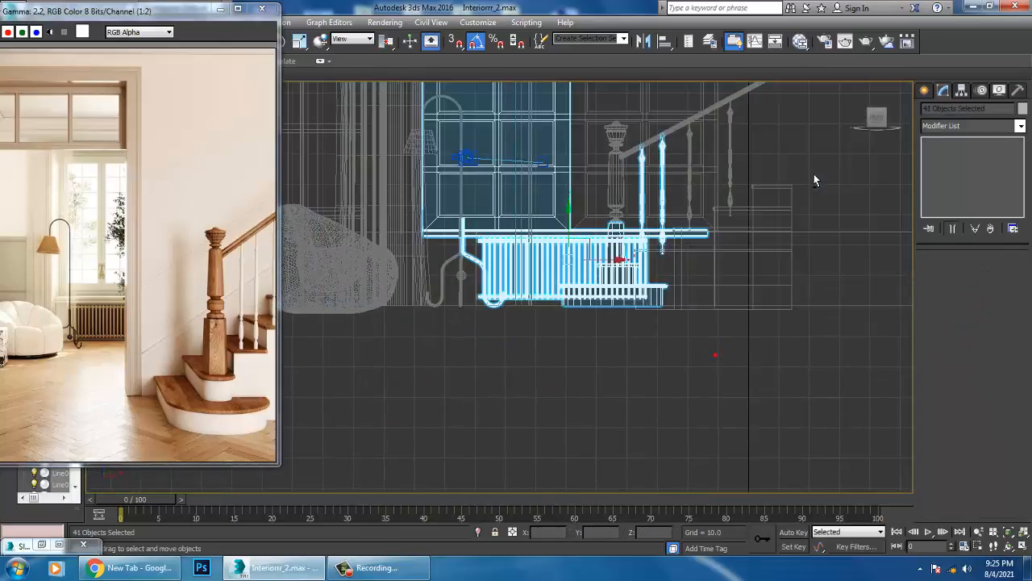
alt+drag(313, 113, 357, 190)
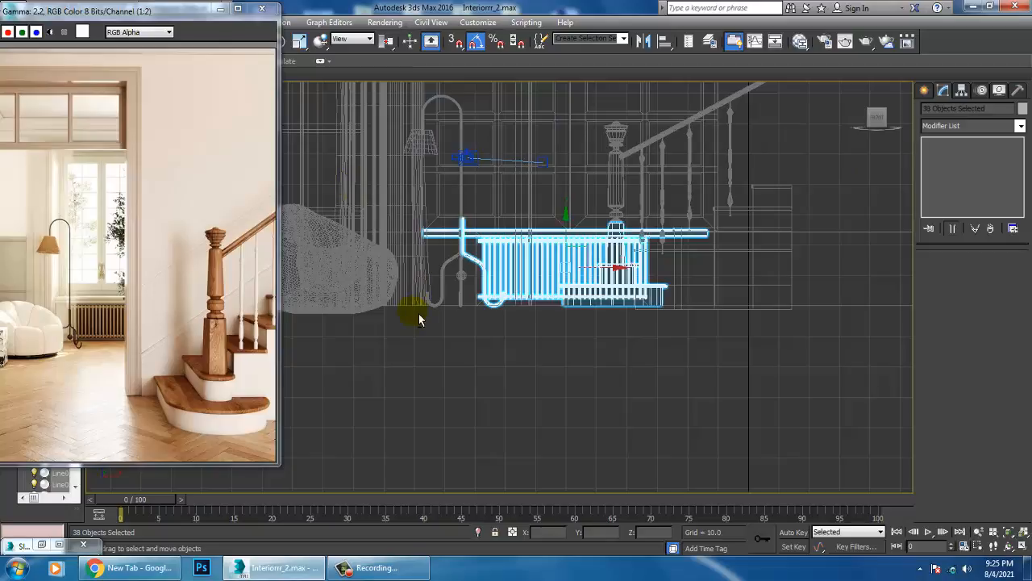
alt+drag(465, 200, 461, 197)
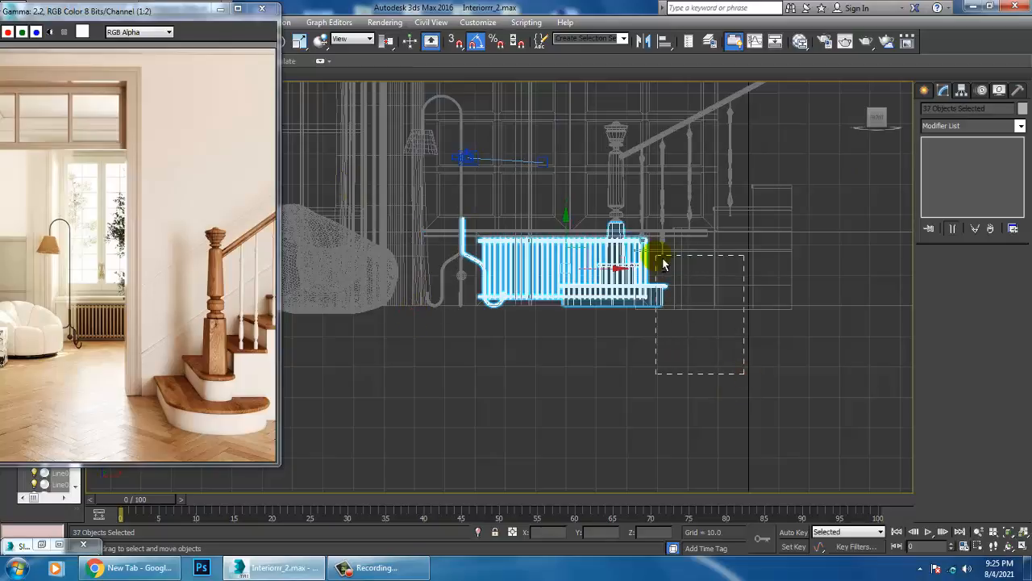
alt+drag(663, 263, 663, 264)
scroll(645, 274, up, 3)
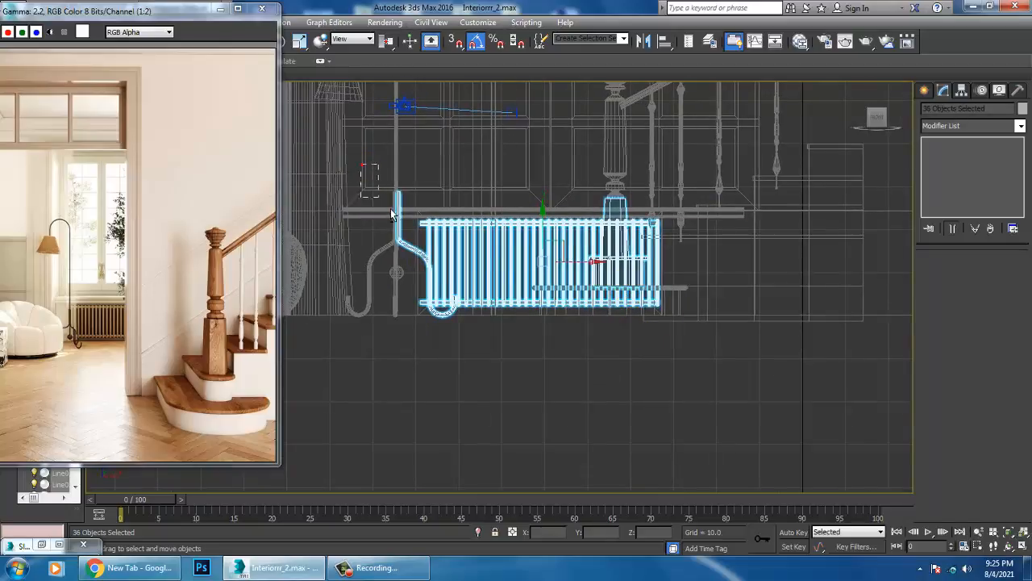
alt+drag(407, 227, 409, 229)
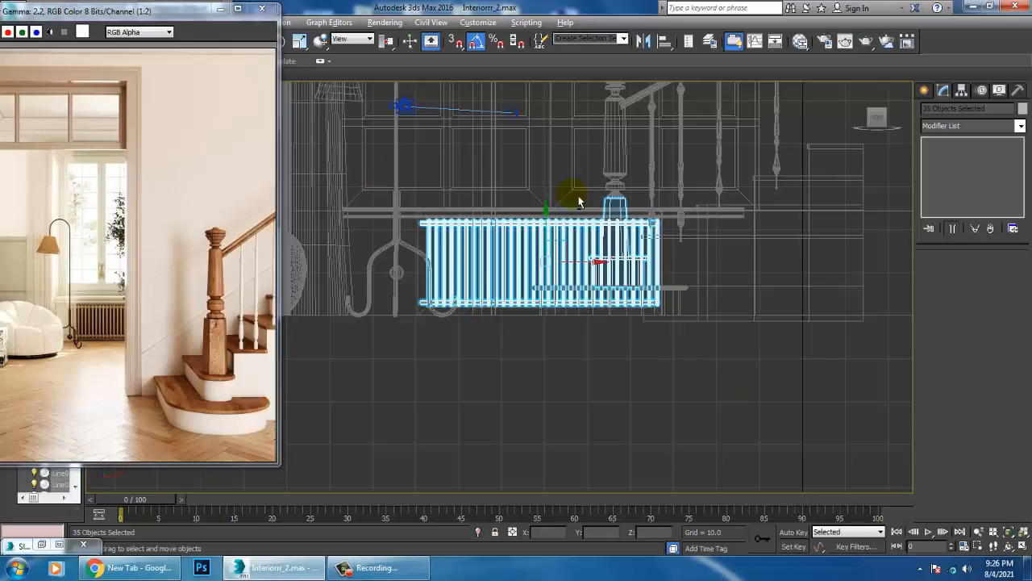
alt+click(644, 211)
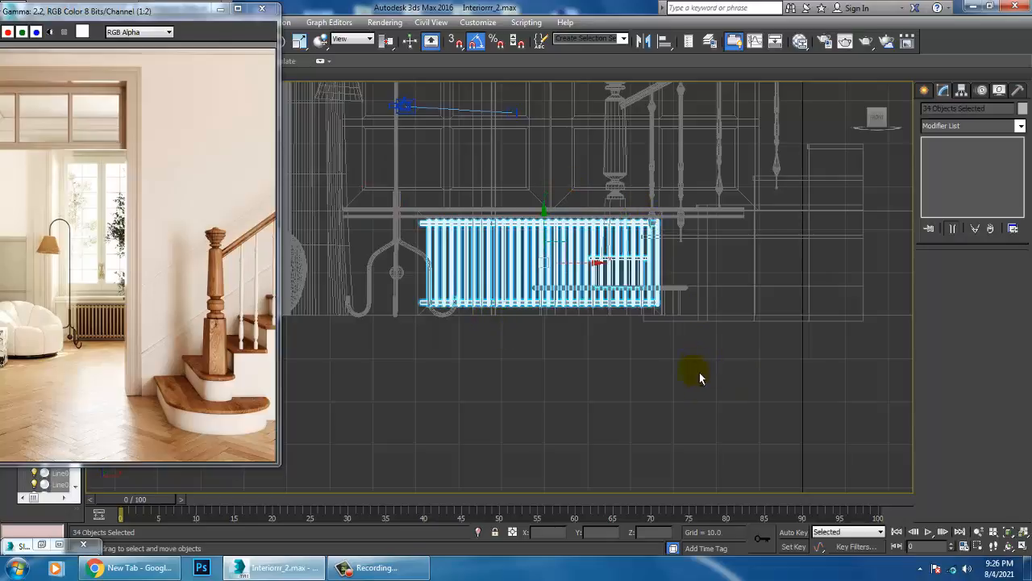
Remove the stray stair object from the radiator selection in the maximized Perspective view and check the selected parts.
key(alt+w)
alt+middle_drag(700, 379, 660, 337)
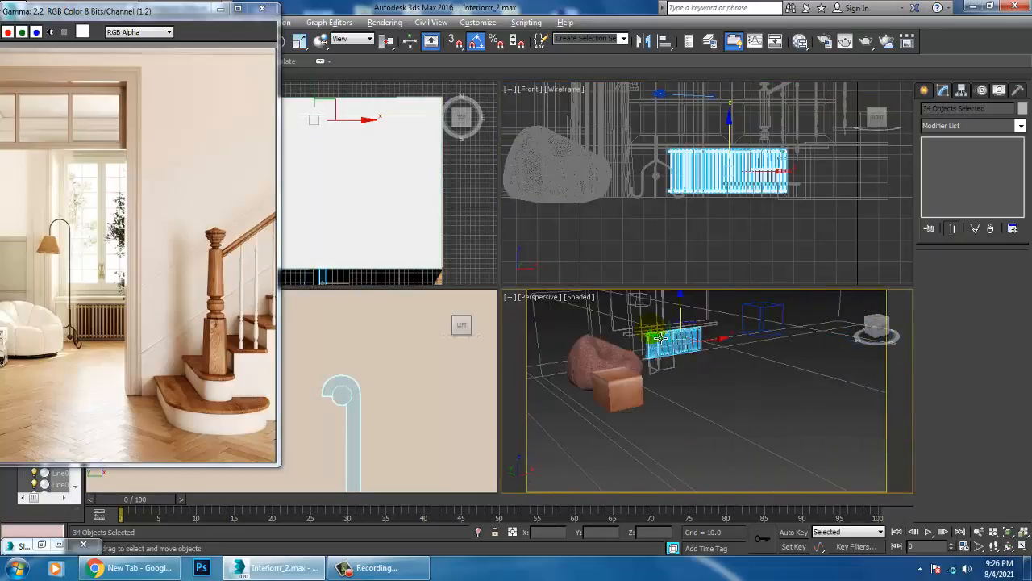
key(alt+w)
scroll(626, 327, down, 10)
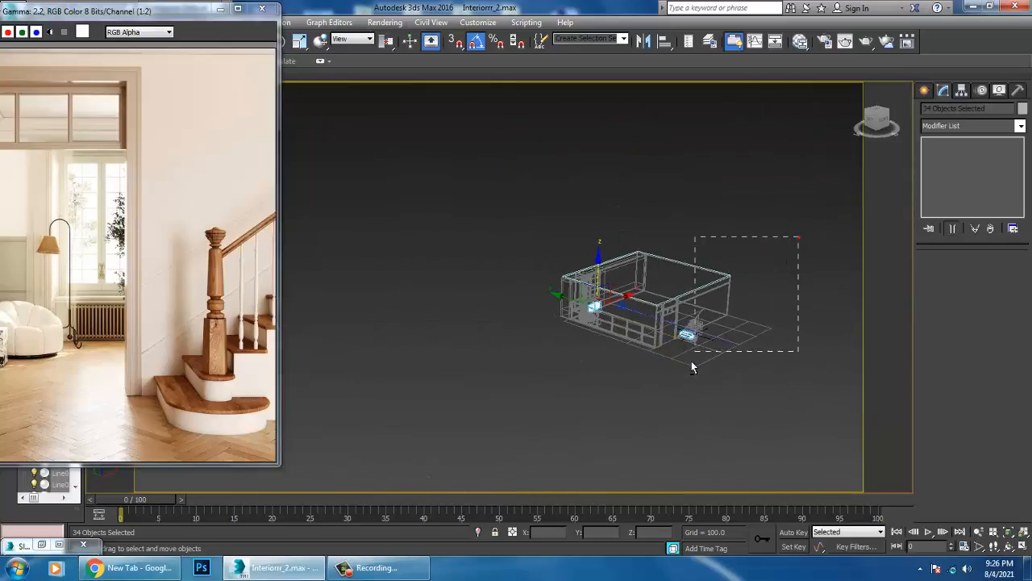
alt+drag(798, 237, 661, 370)
alt+middle_drag(671, 302, 539, 300)
scroll(621, 304, up, 8)
scroll(555, 318, up, 3)
scroll(506, 329, up, 5)
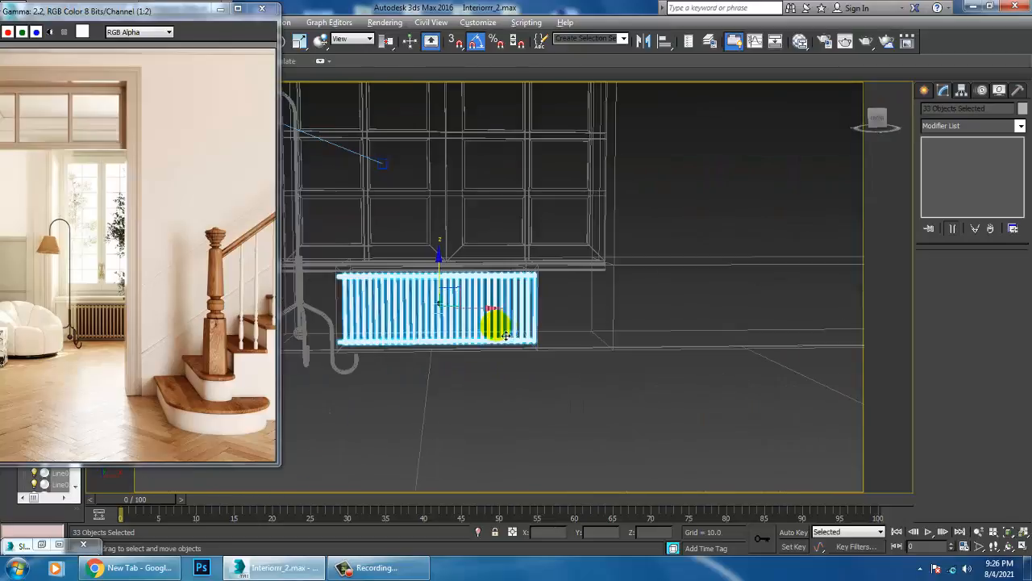
middle_drag(504, 332, 594, 348)
scroll(575, 351, up, 2)
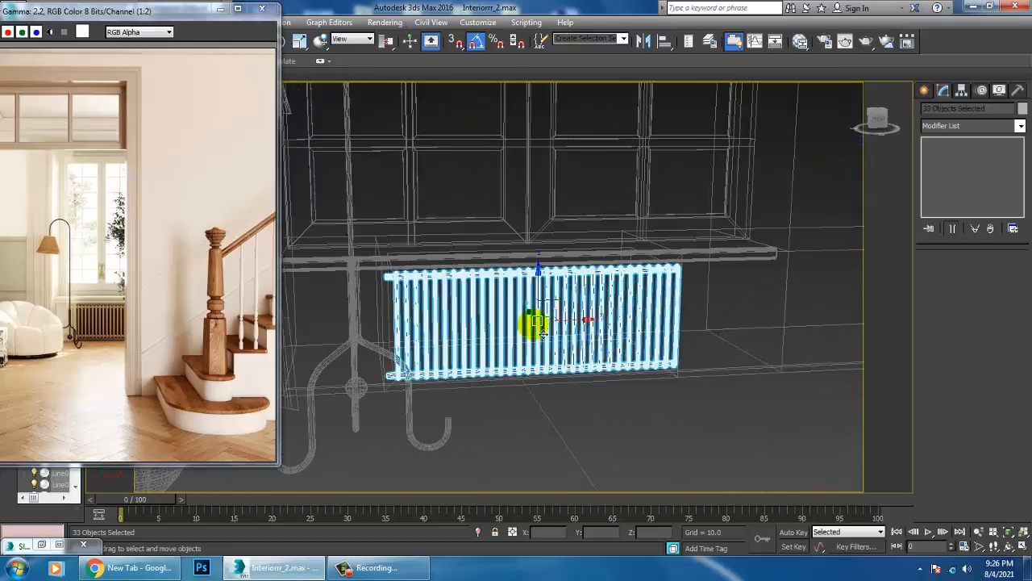
middle_drag(535, 322, 525, 341)
scroll(597, 351, down, 8)
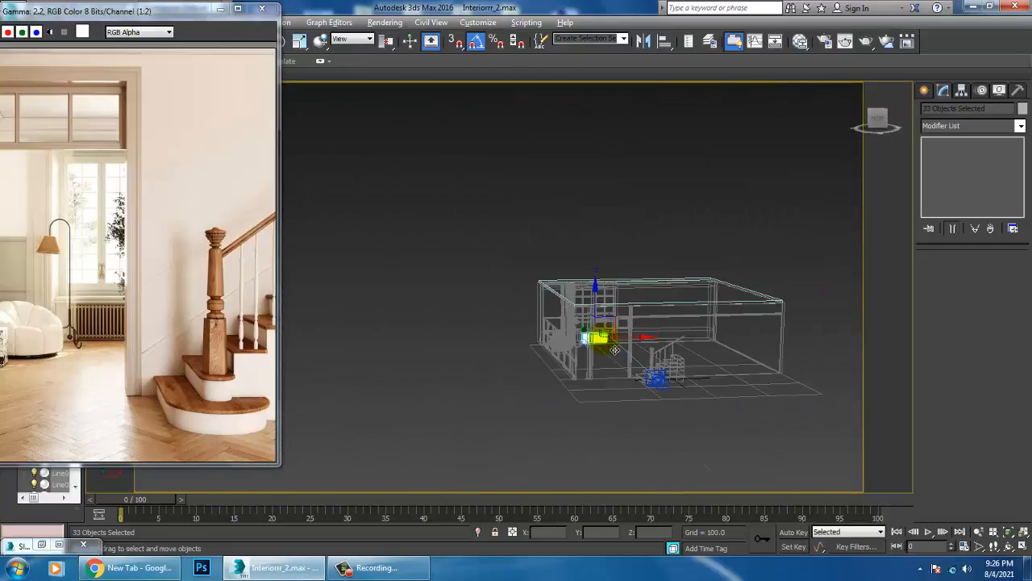
click(621, 179)
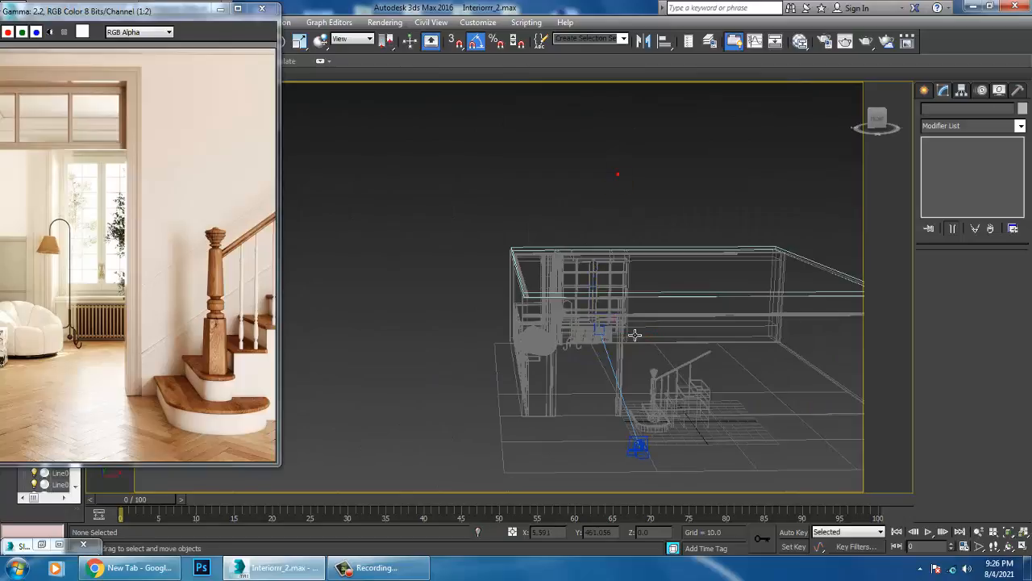
scroll(637, 335, down, 5)
scroll(637, 336, up, 5)
key(ctrl+z)
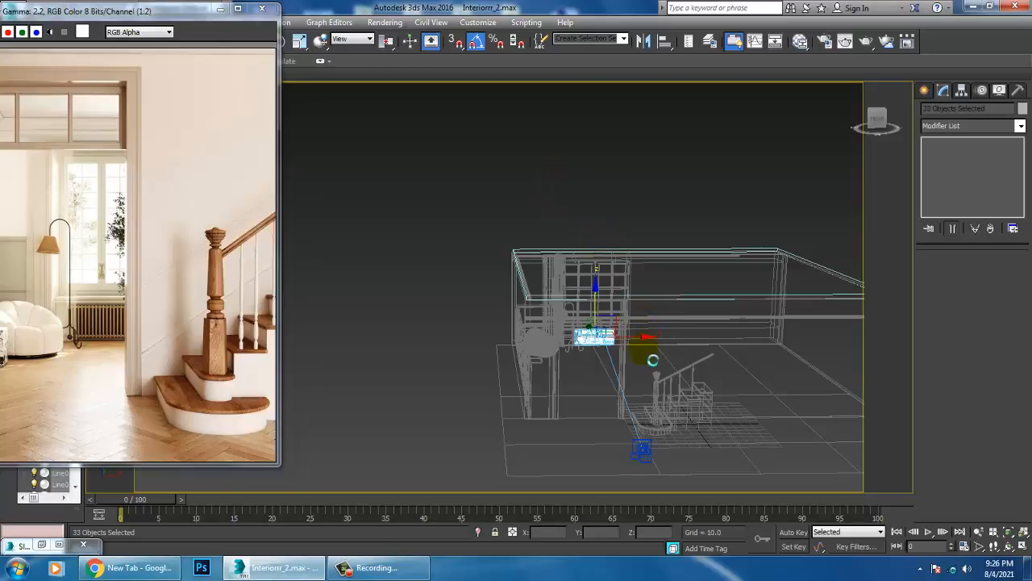
Move the reference image window clear of the viewport label and toggle the Perspective view between shaded and wireframe at the radiator.
middle_drag(633, 355, 411, 262)
scroll(497, 336, up, 6)
middle_drag(479, 373, 526, 475)
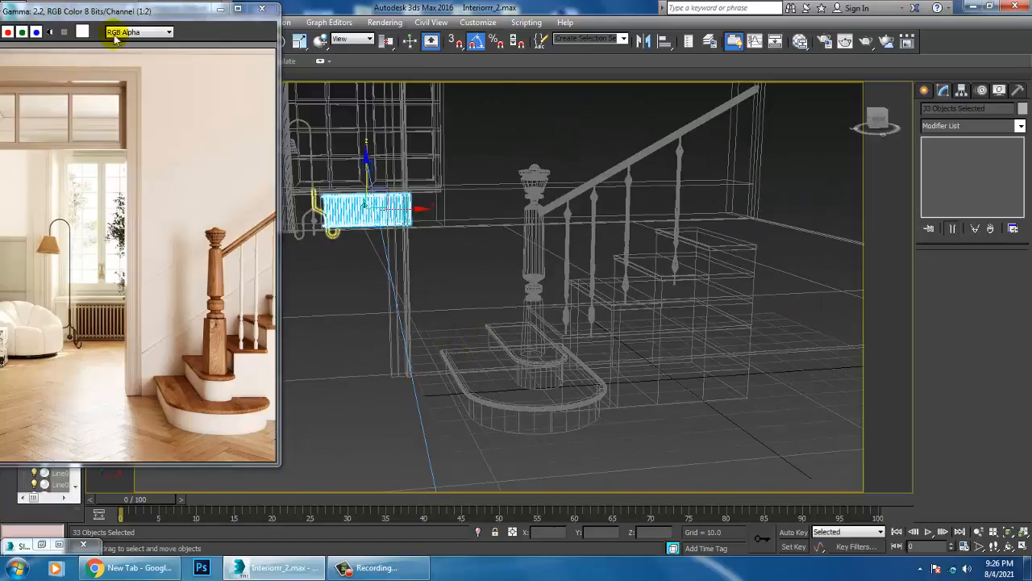
drag(123, 12, 161, 263)
click(172, 89)
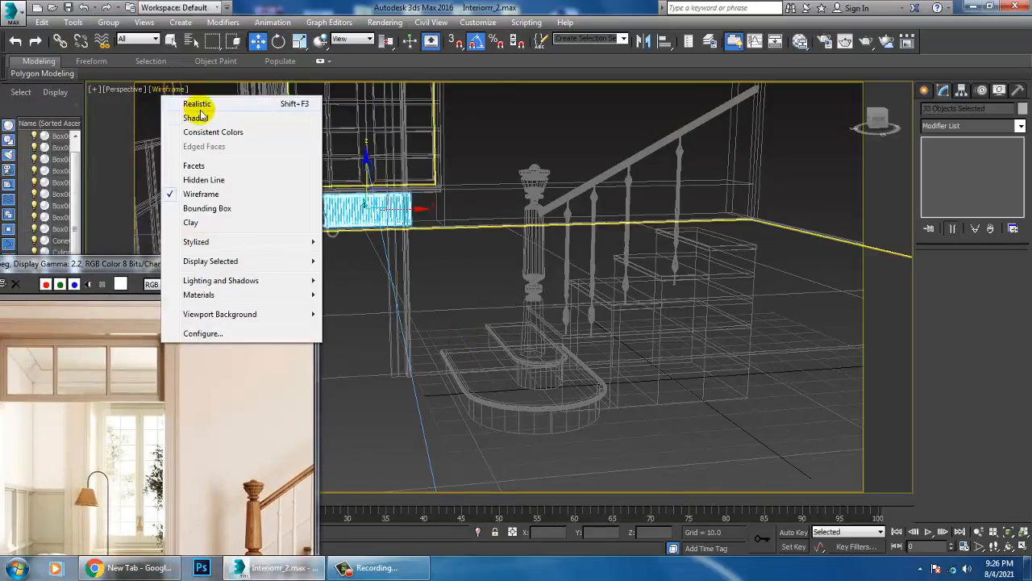
click(194, 114)
middle_drag(433, 260, 498, 336)
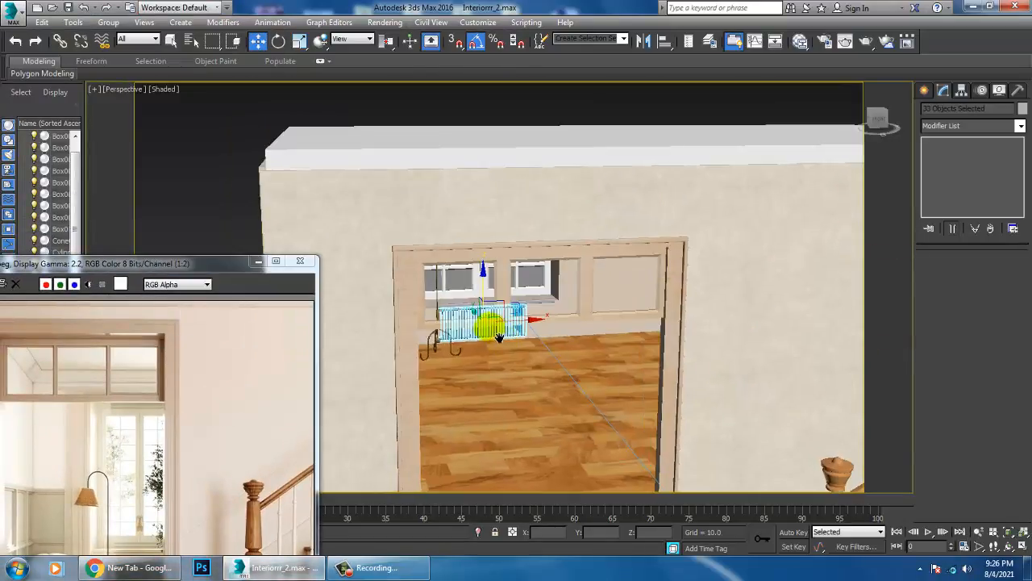
key(F3)
scroll(532, 329, up, 5)
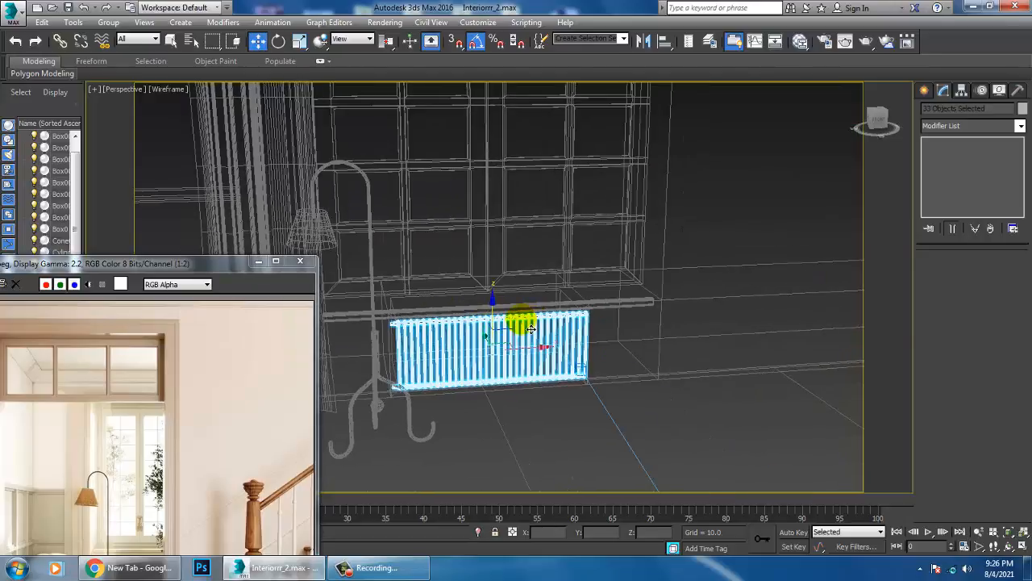
key(F3)
key(F3)
alt+middle_drag(499, 371, 500, 349)
Create a VRayMtl with the metal rust bitmap as its diffuse map and assign it to the radiator.
key(m)
middle_drag(524, 466, 531, 284)
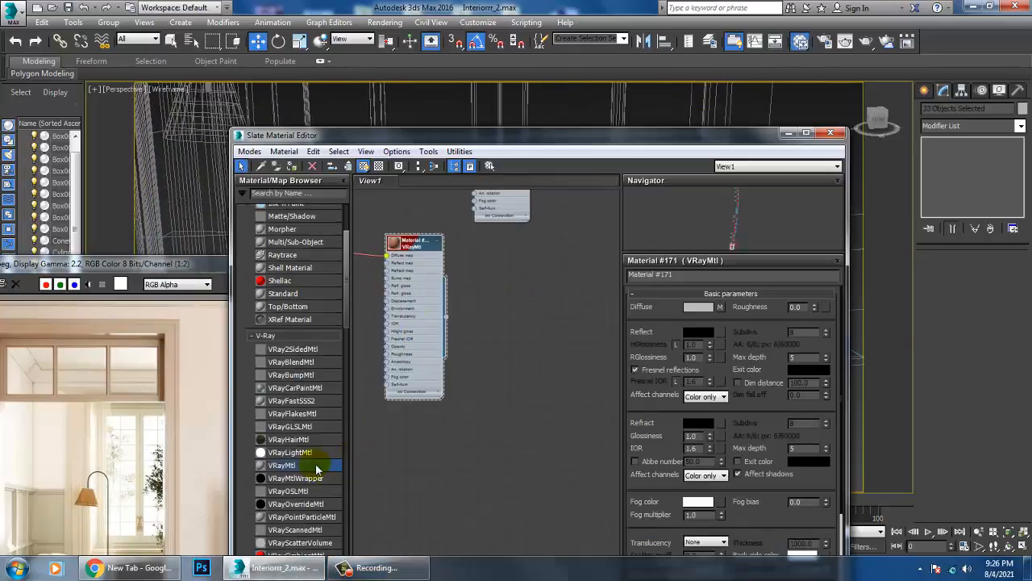
drag(282, 466, 524, 364)
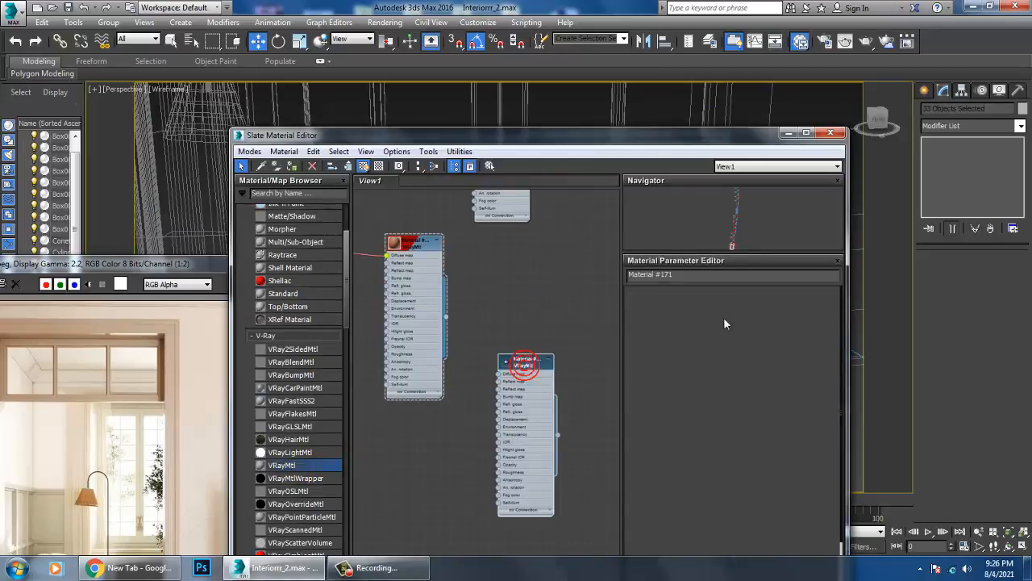
click(710, 306)
double_click(345, 94)
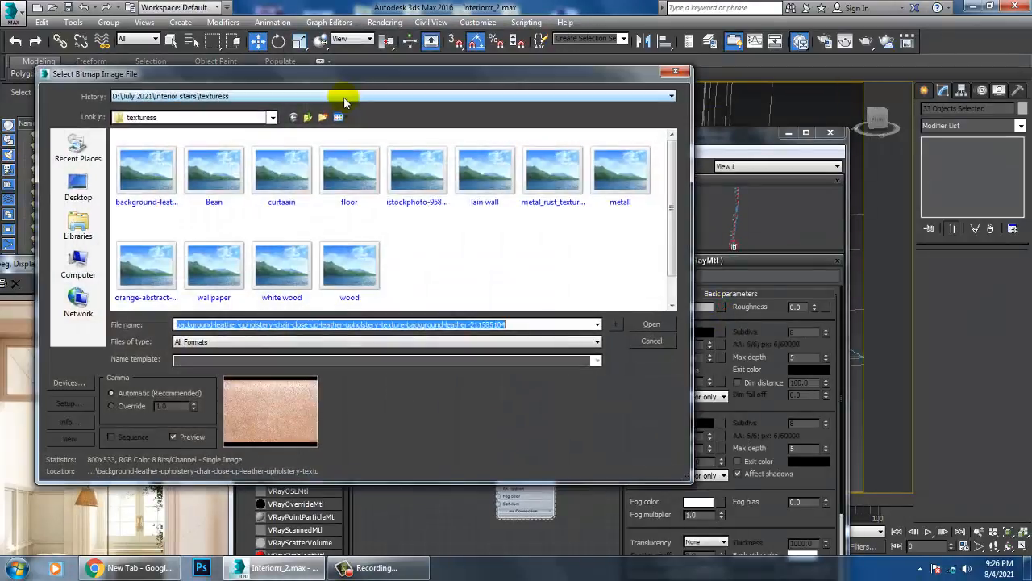
click(362, 276)
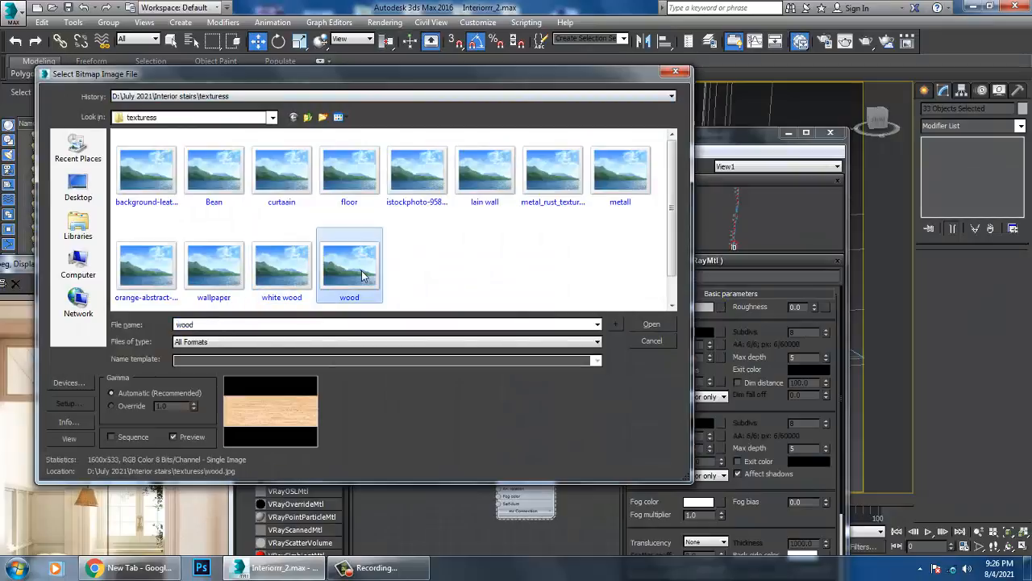
click(620, 171)
double_click(550, 171)
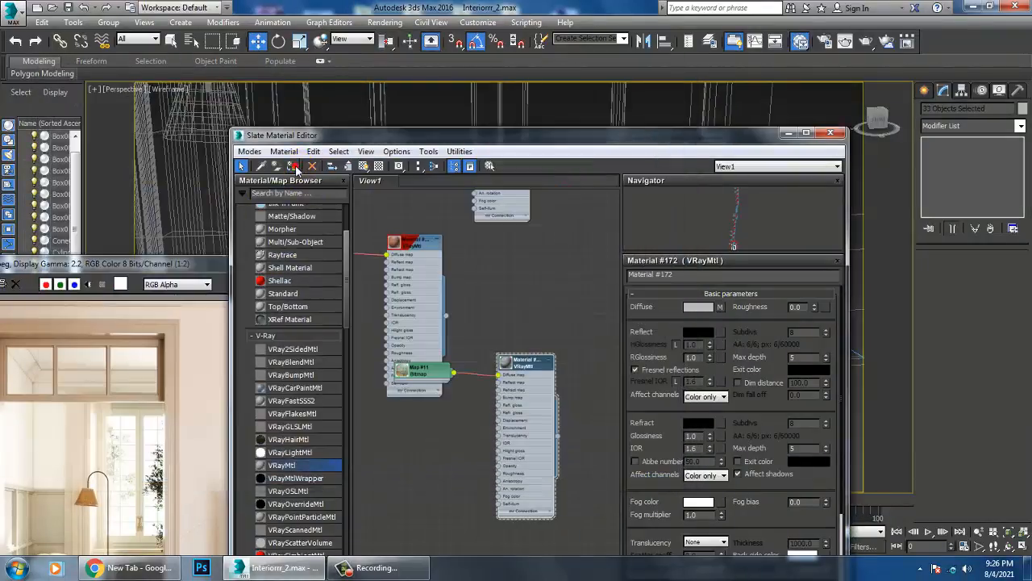
click(788, 132)
Add a UVW Map modifier with Box mapping to the radiator in shaded view, deselect it and inspect the rust texture.
key(F3)
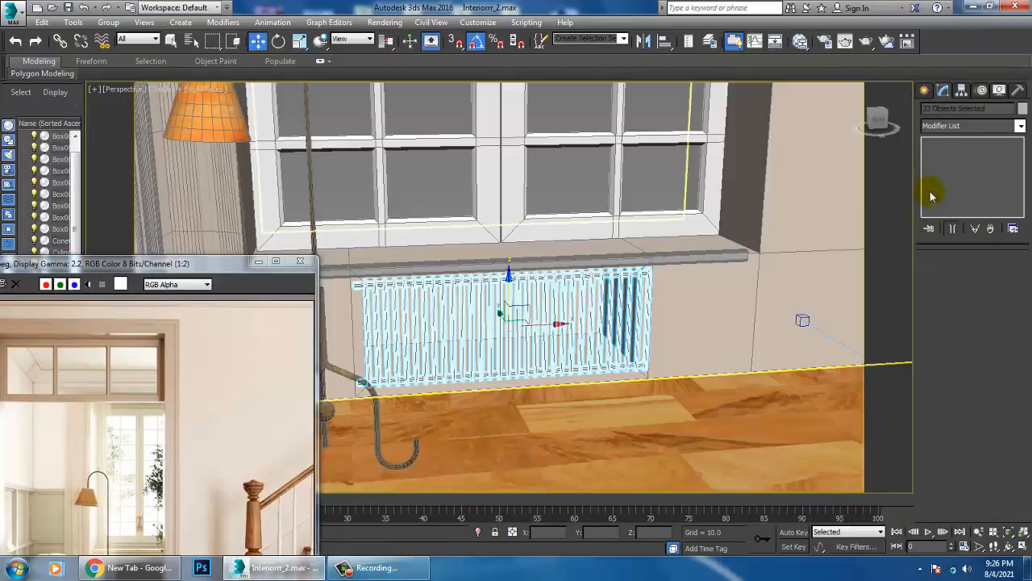
click(971, 126)
scroll(972, 226, down, 10)
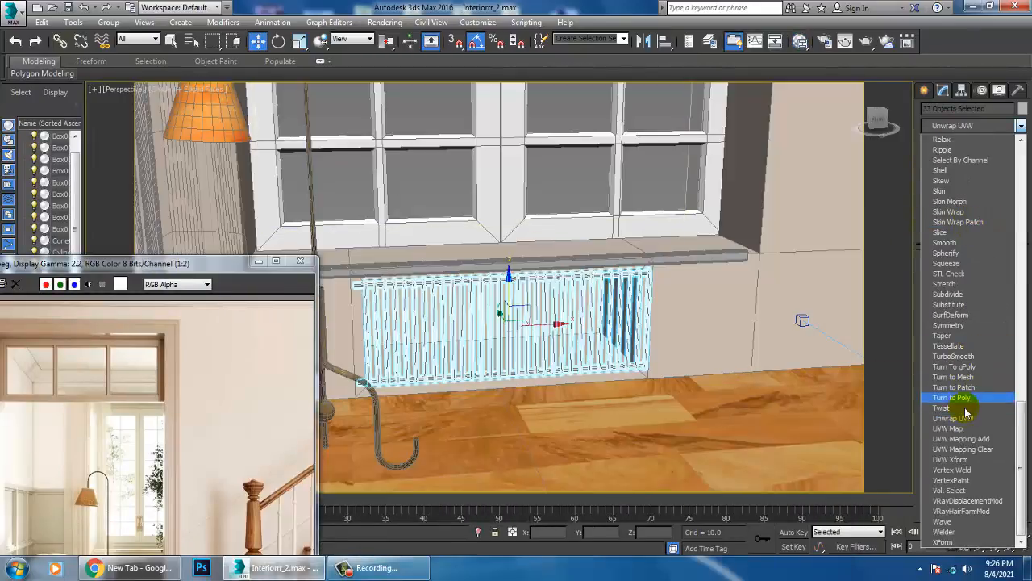
click(944, 428)
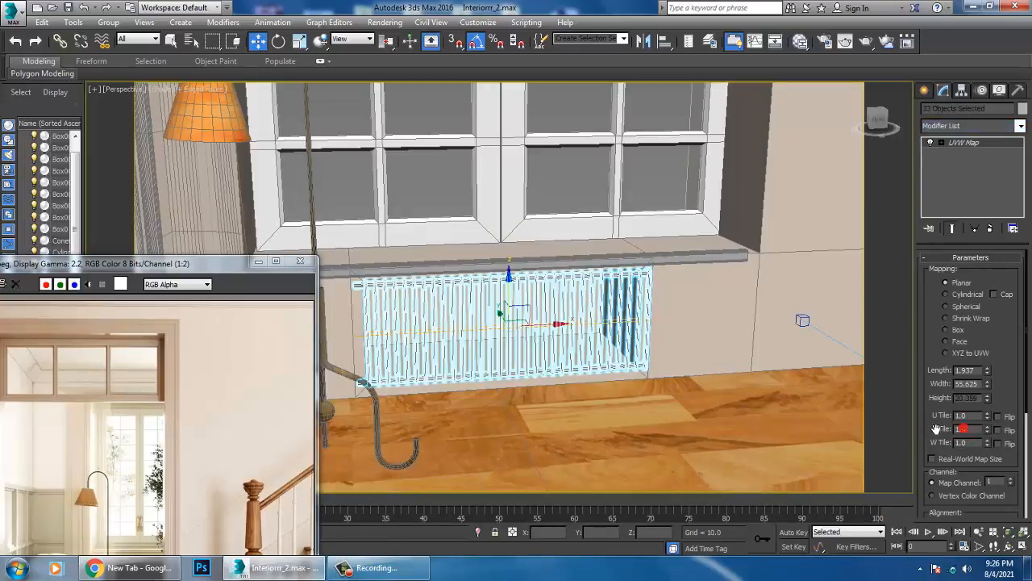
click(954, 331)
scroll(594, 360, down, 10)
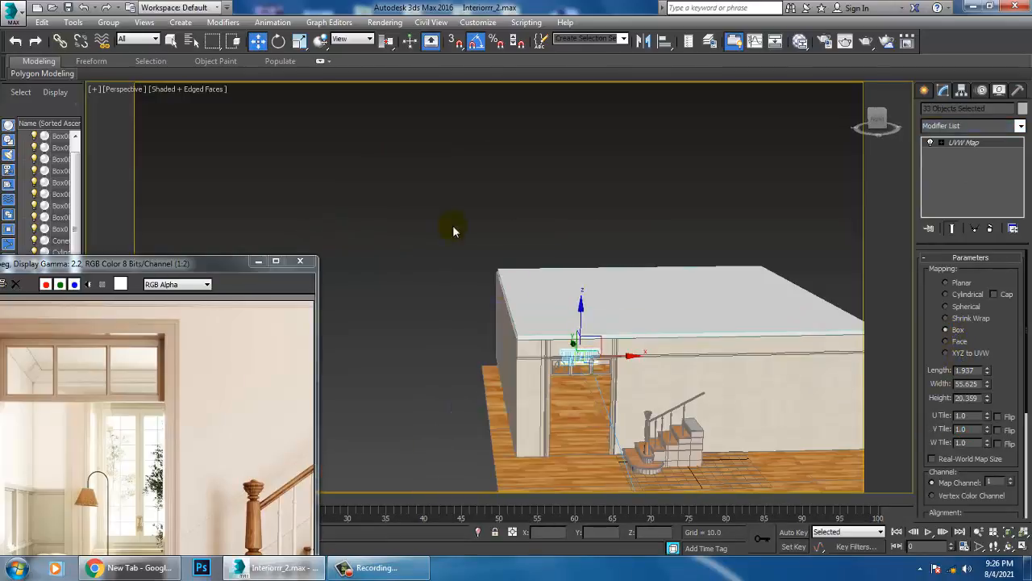
click(452, 231)
scroll(588, 366, up, 15)
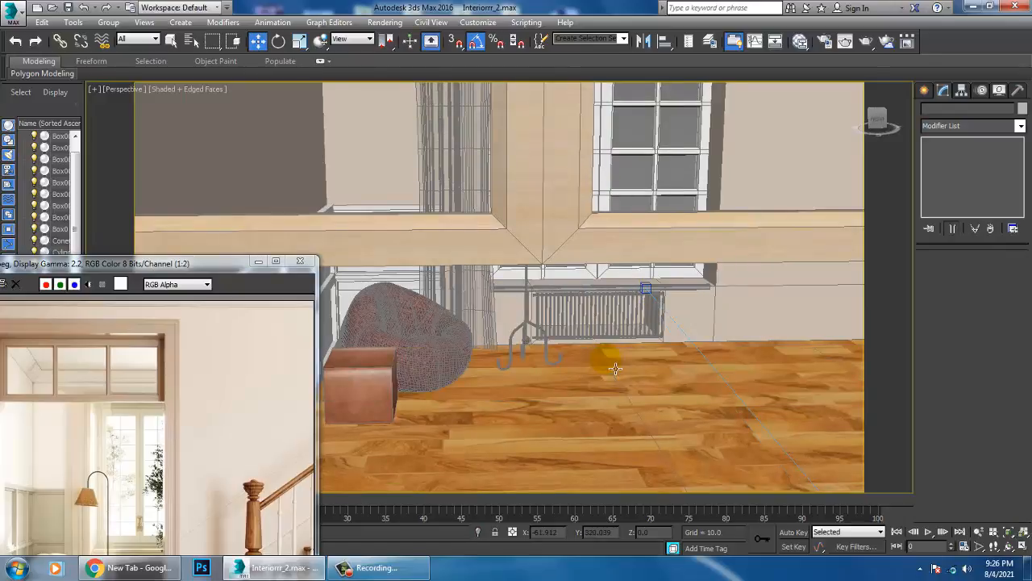
scroll(613, 363, up, 5)
scroll(597, 322, up, 8)
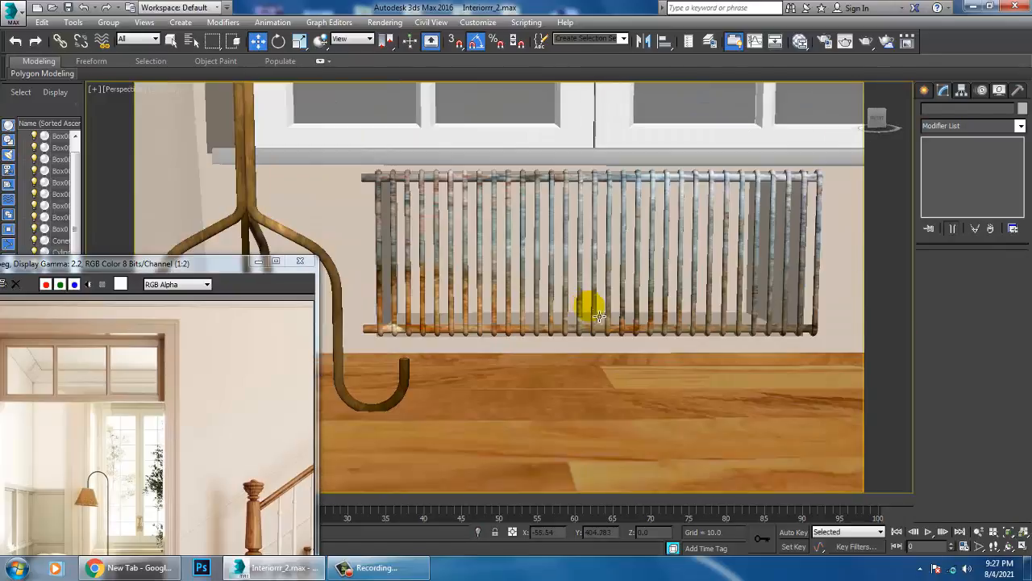
scroll(601, 321, down, 10)
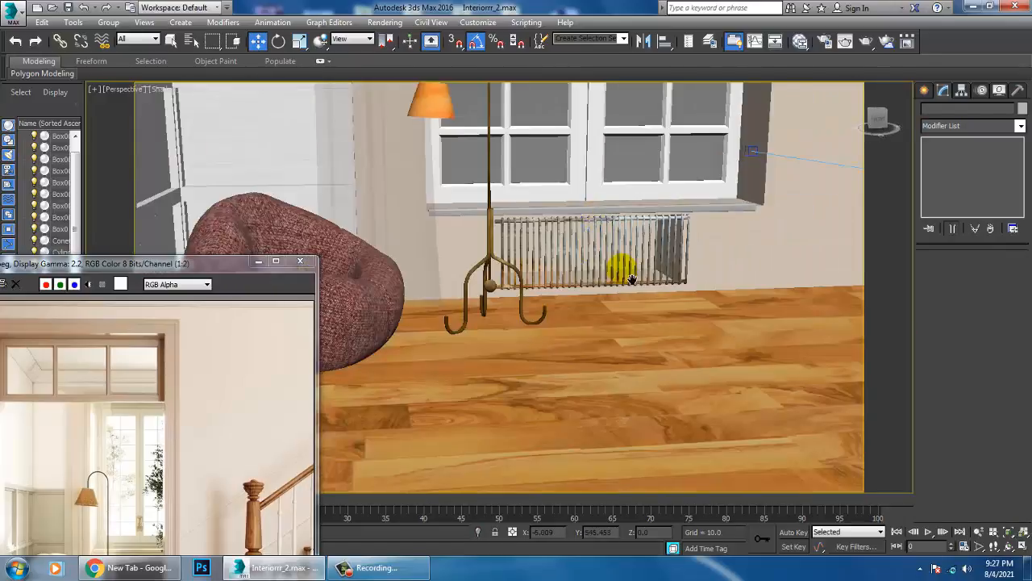
scroll(555, 267, up, 3)
Create a VRayMtl with a pure white diffuse color (255, 255, 255) and assign it to the sill below the window.
click(587, 283)
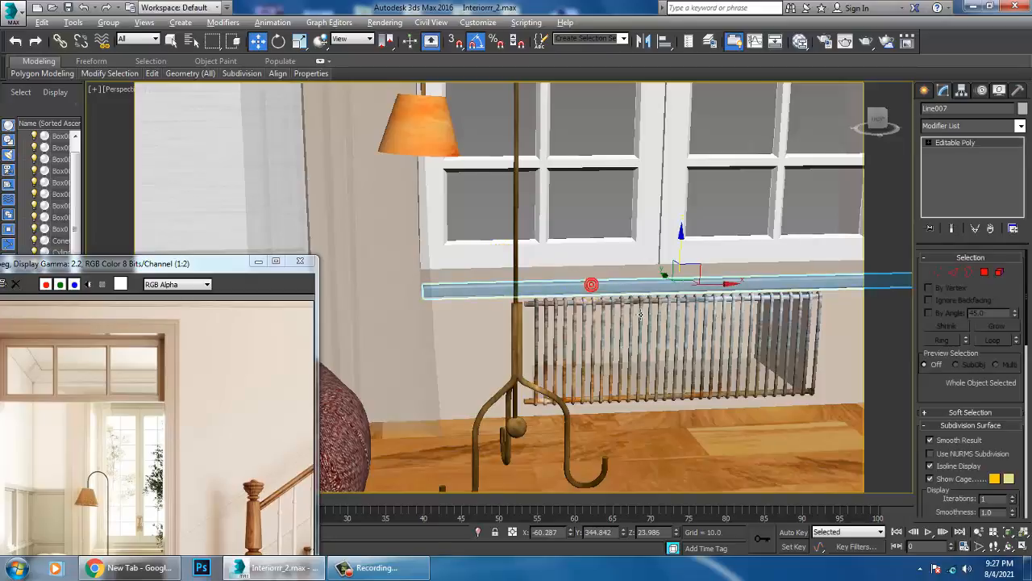
scroll(613, 299, up, 3)
scroll(637, 319, down, 3)
key(m)
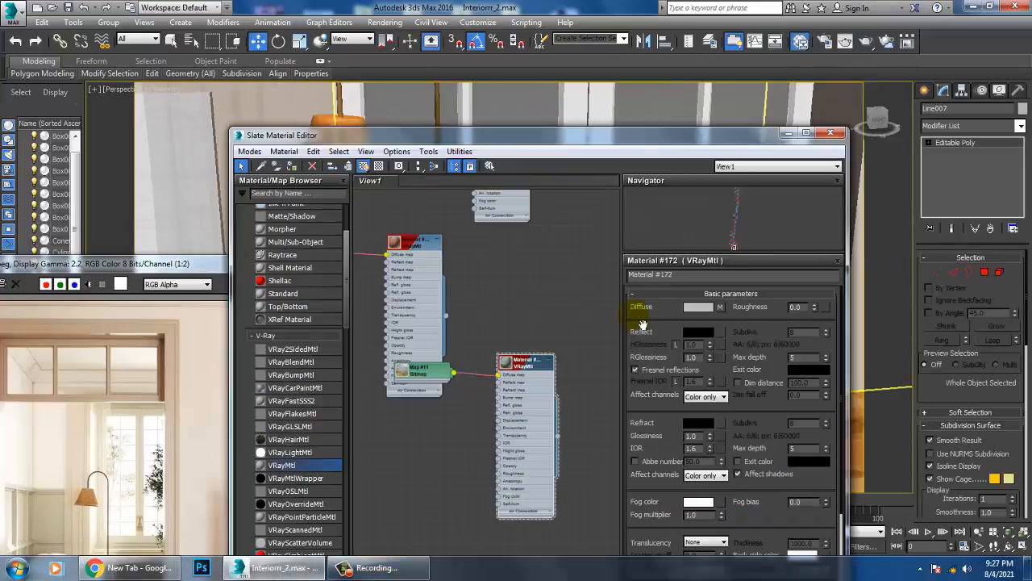
mouse_move(540, 335)
middle_down()
mouse_move(564, 477)
mouse_move(532, 506)
middle_up()
mouse_move(525, 300)
middle_down()
mouse_move(524, 468)
mouse_move(517, 455)
mouse_move(514, 484)
mouse_move(472, 376)
middle_up()
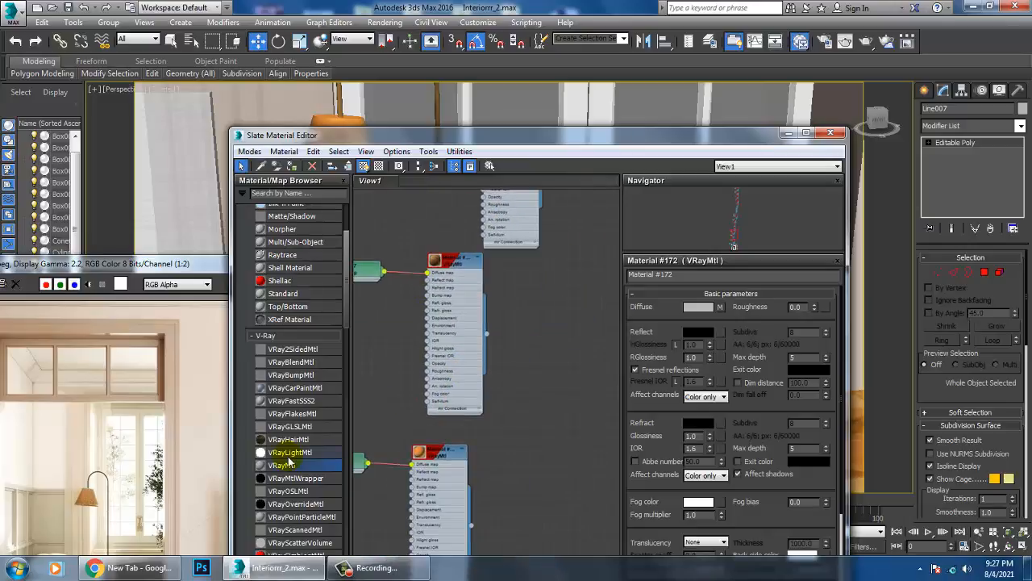
drag(503, 412, 508, 401)
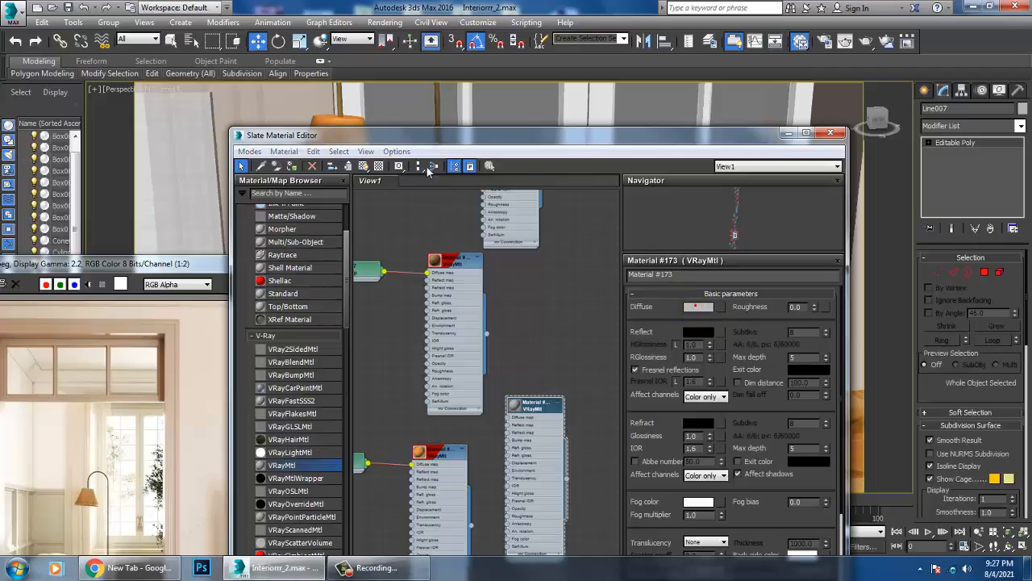
drag(382, 137, 387, 187)
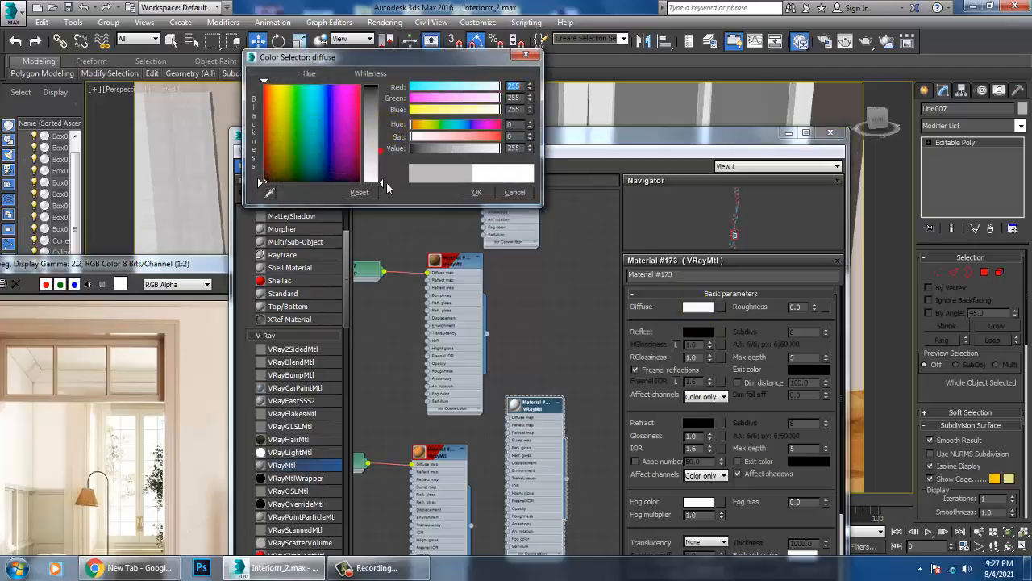
click(477, 193)
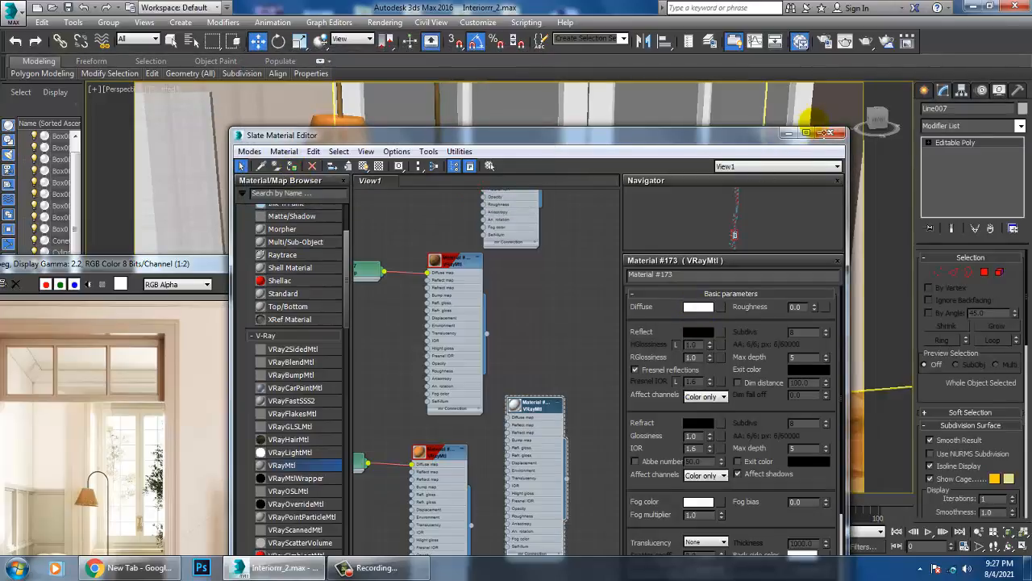
click(834, 132)
Assign the existing "wall color" VRayMtl to the ceiling slab on top of the room.
scroll(656, 230, down, 10)
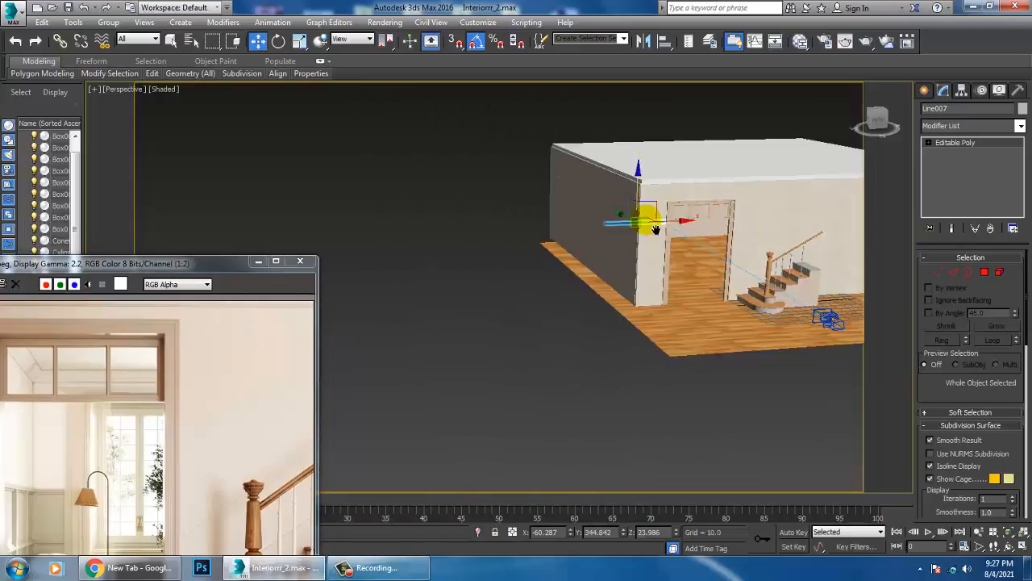
middle_drag(656, 230, 660, 321)
click(555, 294)
middle_drag(660, 321, 669, 242)
scroll(669, 244, up, 4)
alt+middle_drag(663, 293, 647, 309)
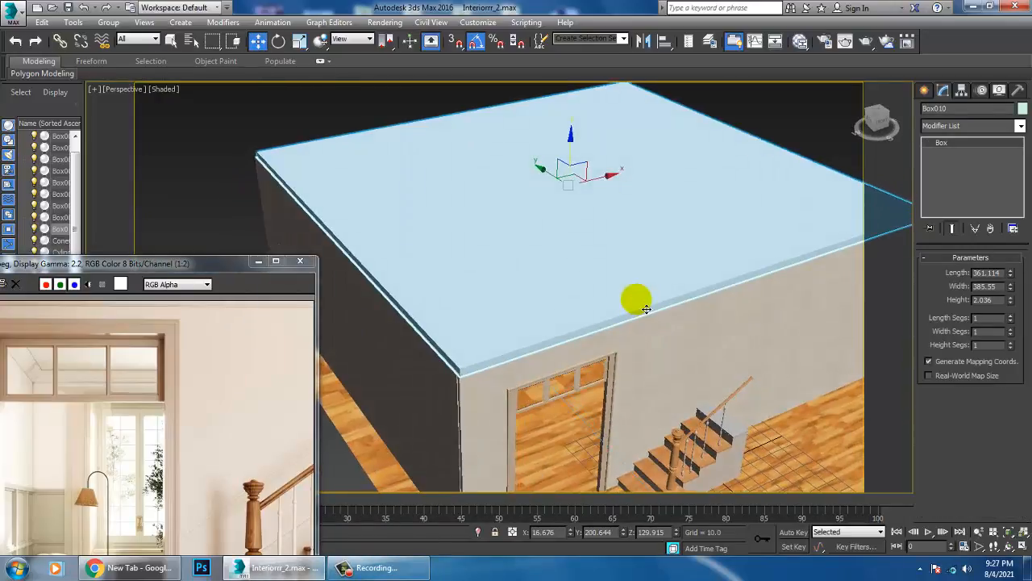
key(m)
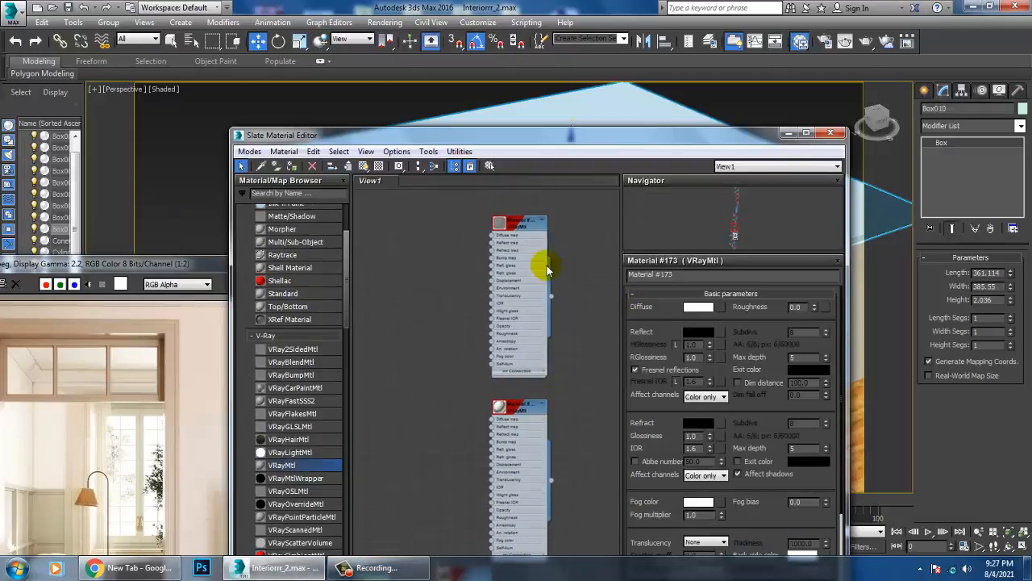
double_click(503, 225)
middle_drag(585, 281, 551, 466)
middle_drag(521, 261, 524, 369)
middle_drag(563, 259, 532, 472)
middle_drag(567, 212, 541, 456)
double_click(520, 218)
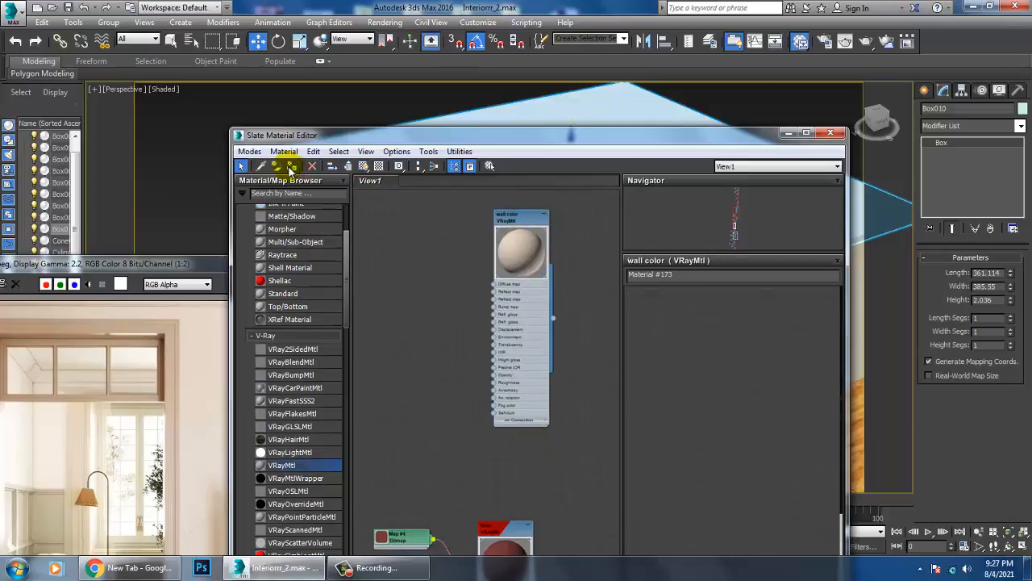
click(789, 134)
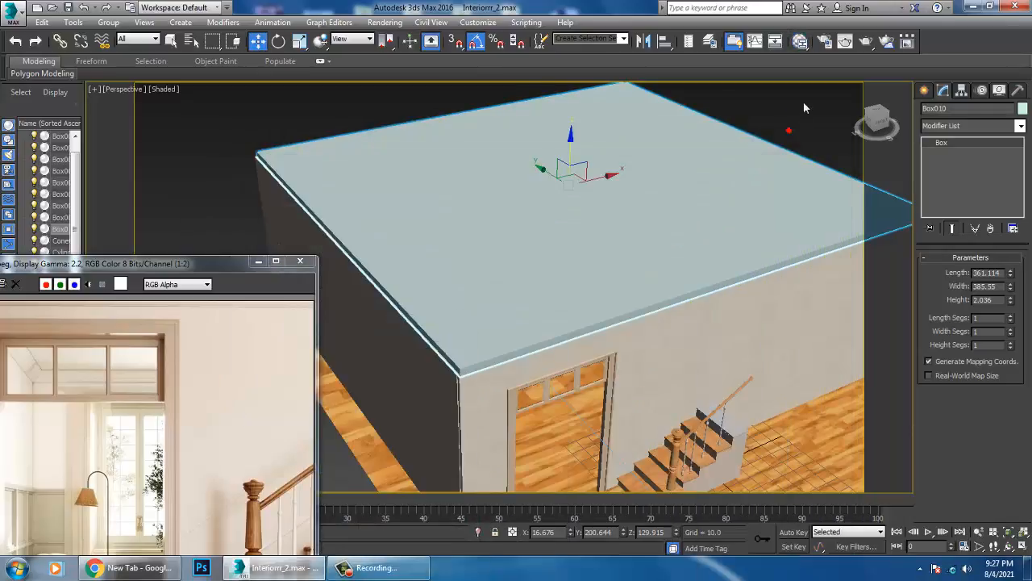
Deselect the ceiling, switch to the physical camera view of the doorway and stairs, and minimize the reference image window.
click(802, 101)
alt+middle_drag(670, 290, 684, 254)
scroll(537, 288, up, 6)
mouse_move(590, 330)
alt+middle_down()
mouse_move(597, 337)
mouse_move(598, 312)
alt+middle_up()
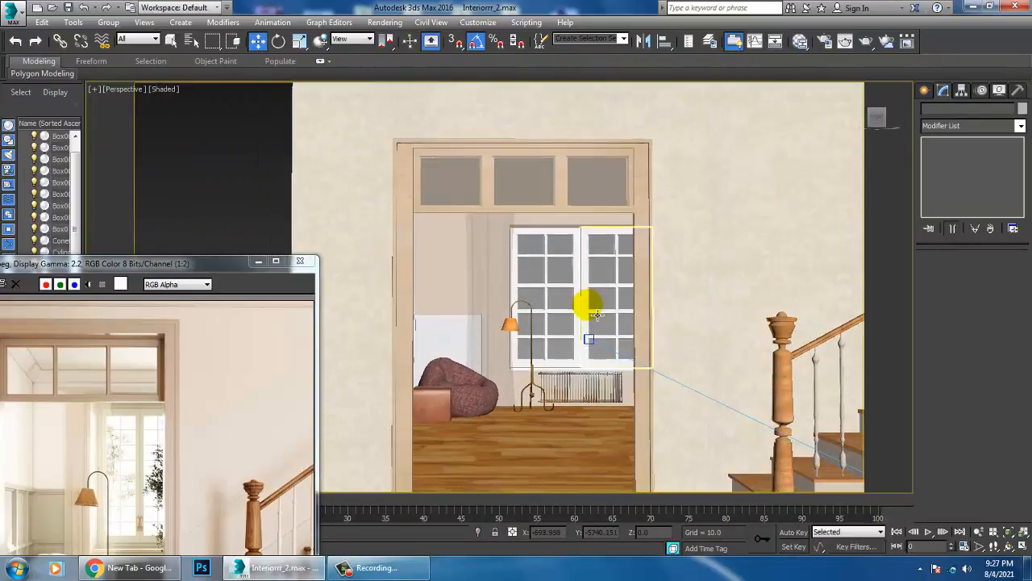
key(c)
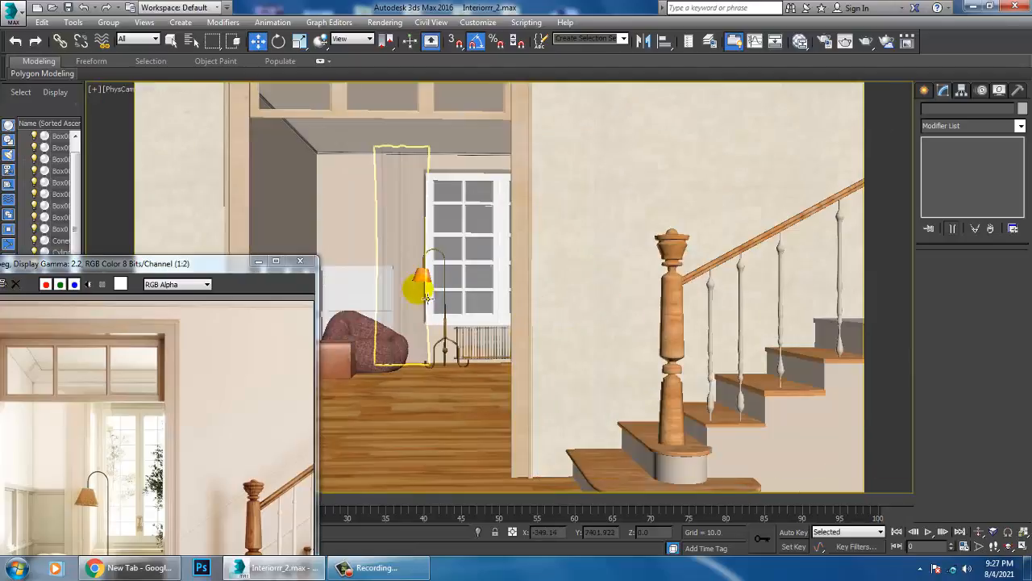
click(440, 208)
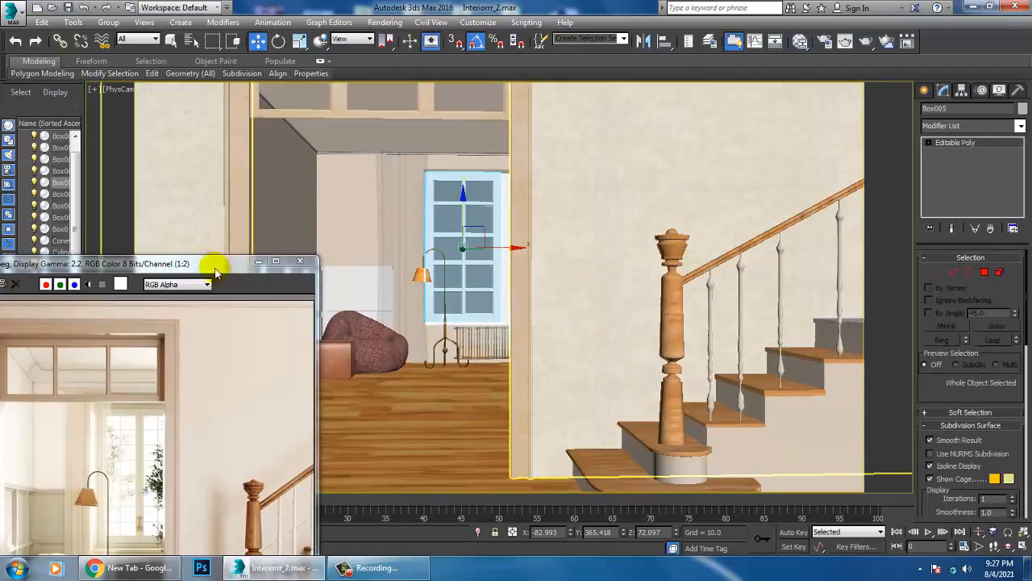
drag(229, 267, 125, 261)
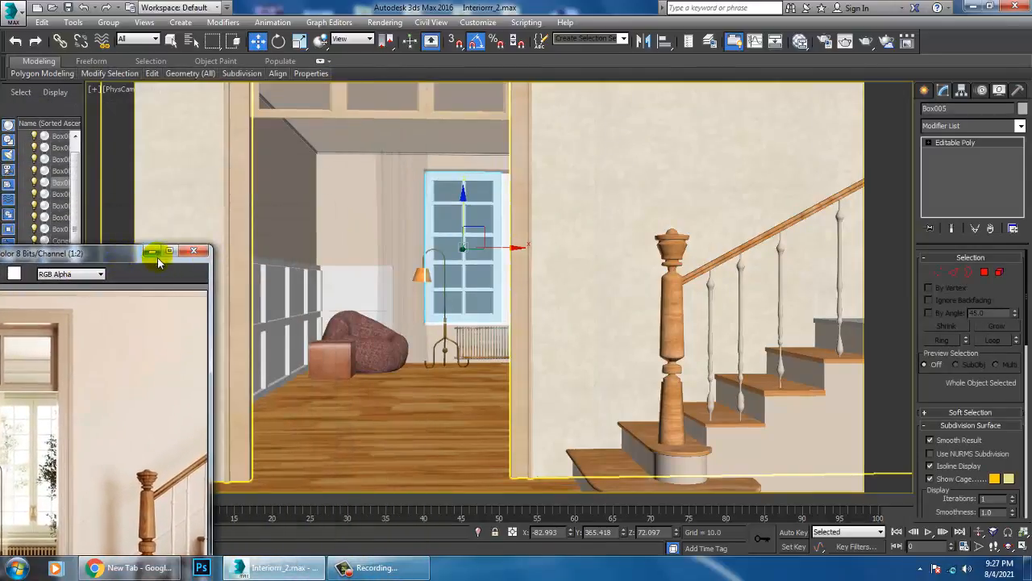
click(153, 253)
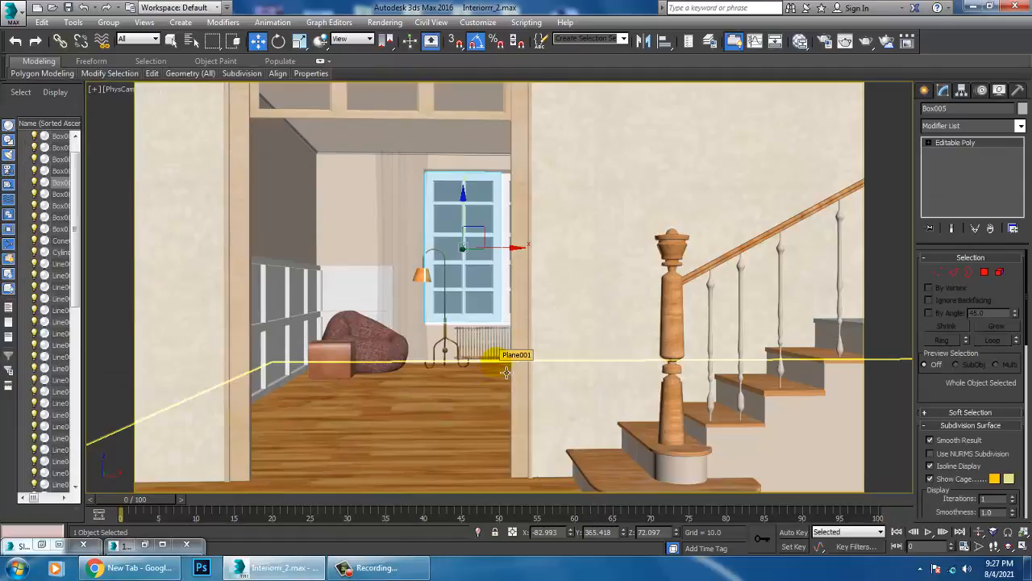
Reframe the physical camera to show the room through the doorway, with the window and radiator, beside the staircase newel post.
key(q)
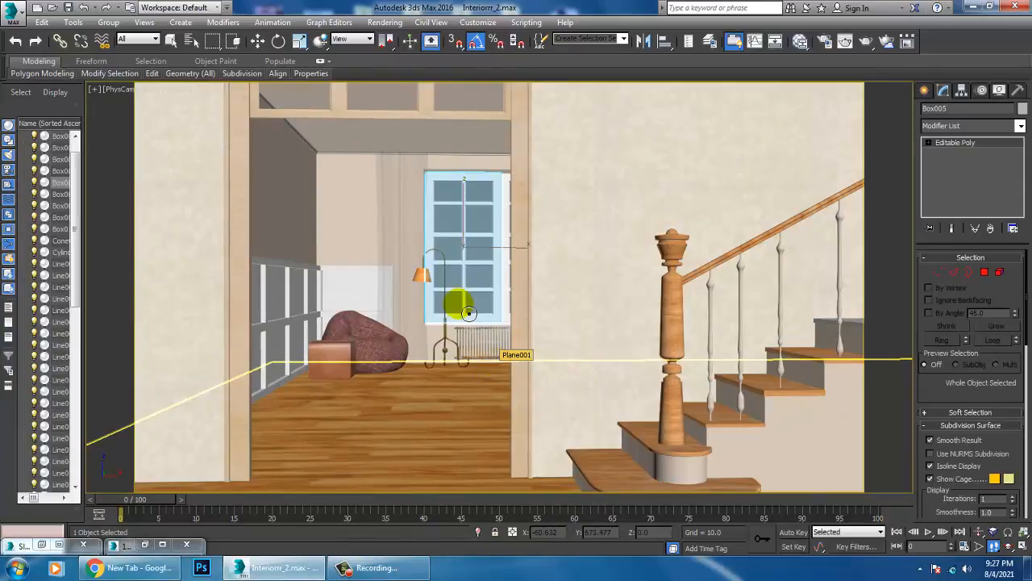
scroll(469, 313, up, 1)
scroll(469, 313, down, 1)
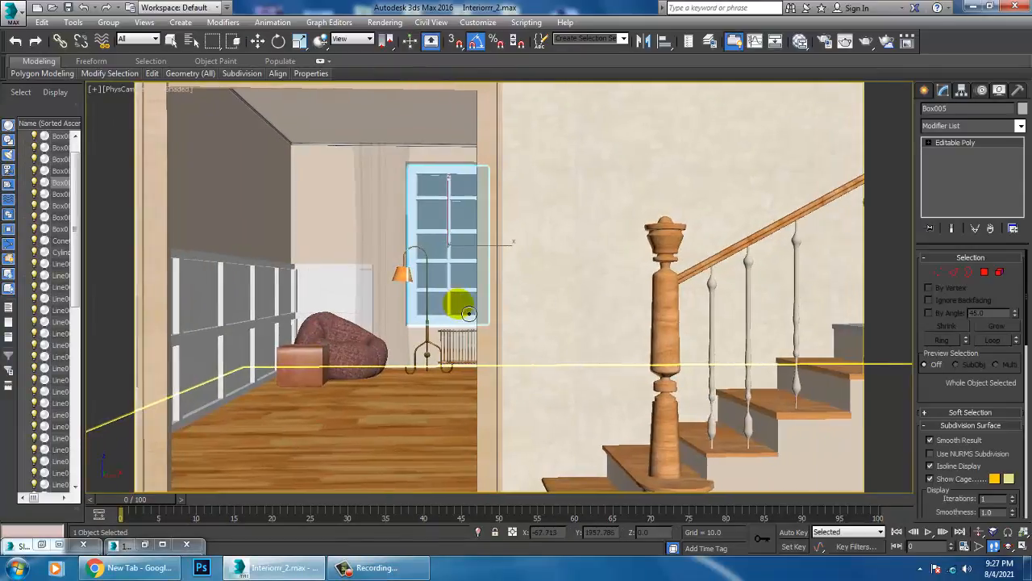
scroll(468, 313, down, 2)
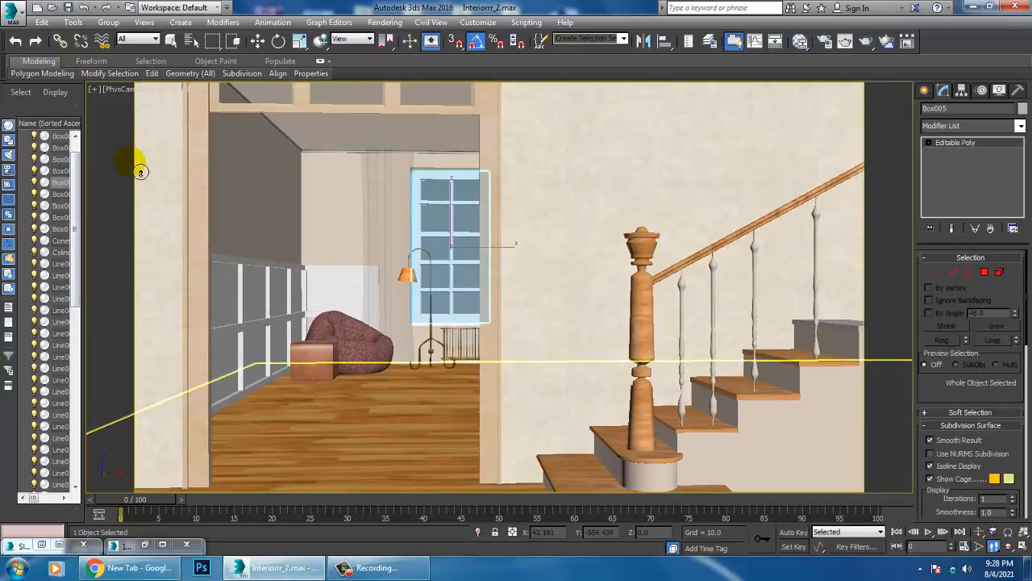
scroll(140, 172, down, 1)
scroll(140, 172, down, 3)
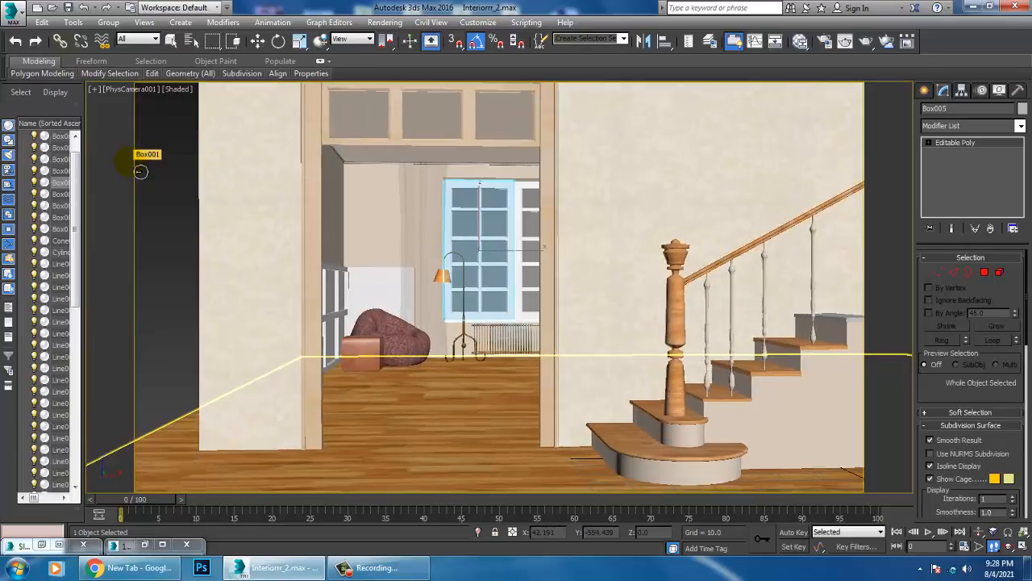
scroll(140, 171, down, 3)
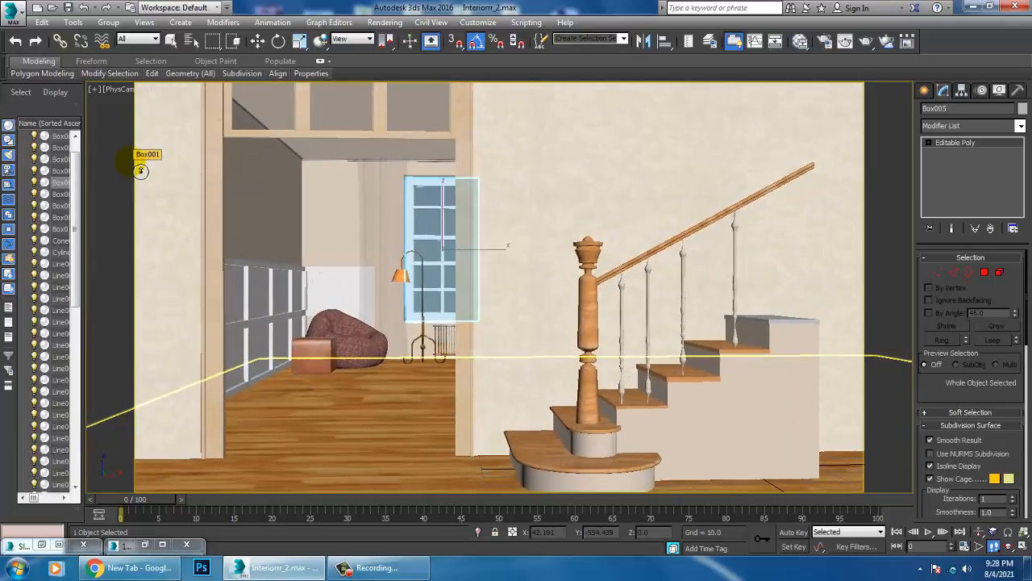
scroll(140, 171, up, 5)
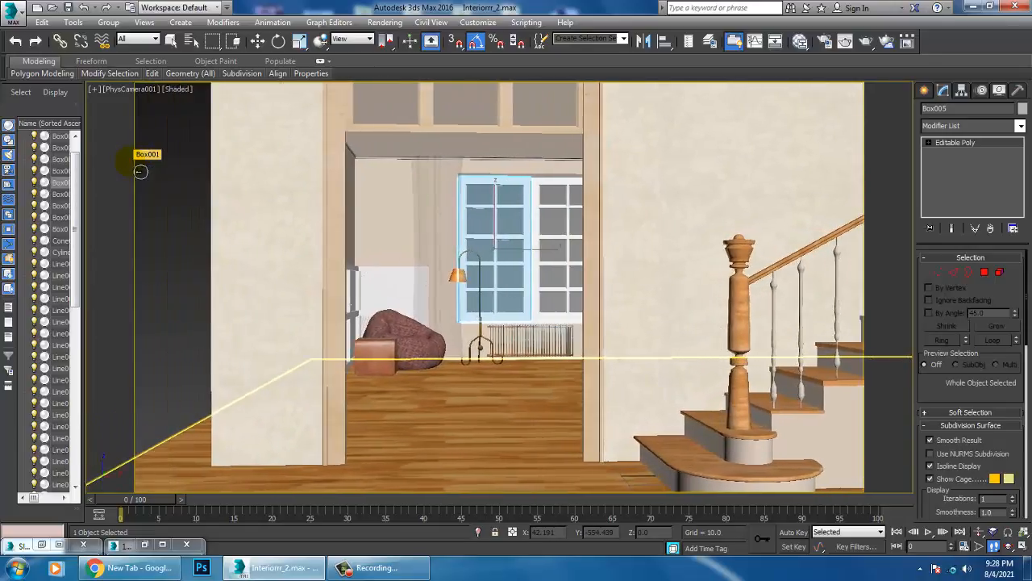
scroll(141, 170, down, 2)
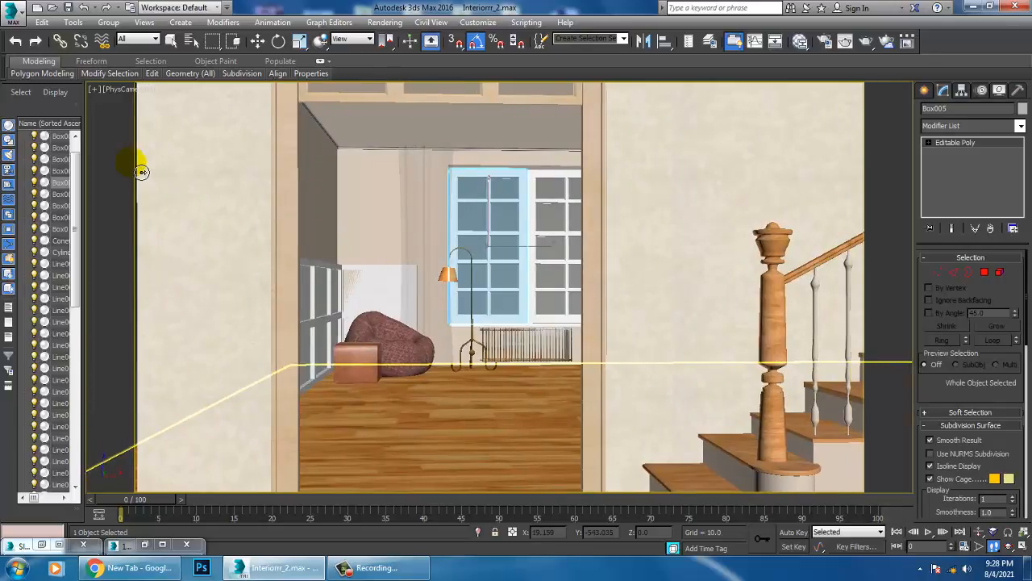
scroll(140, 171, down, 1)
scroll(142, 171, down, 2)
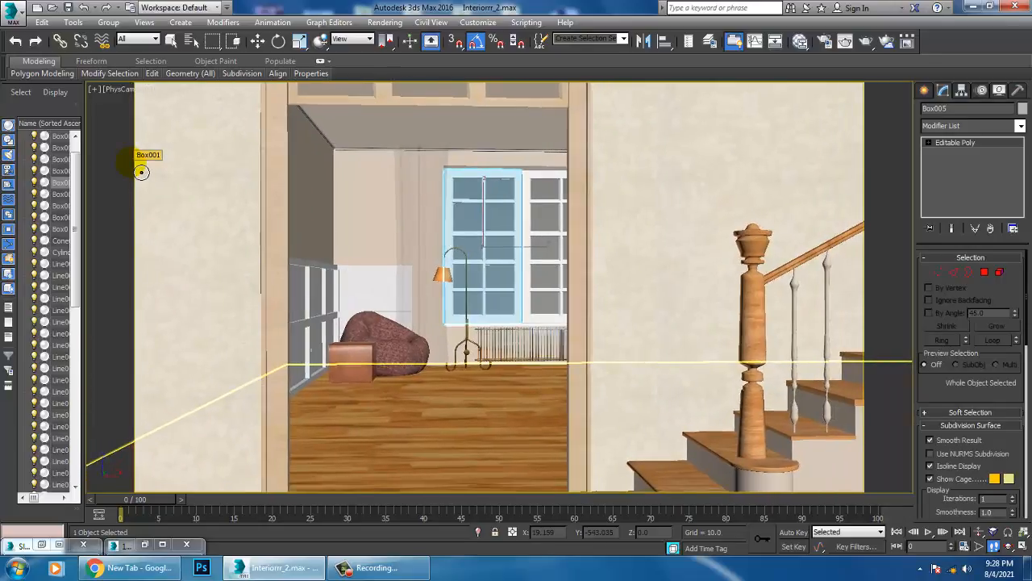
scroll(142, 171, up, 1)
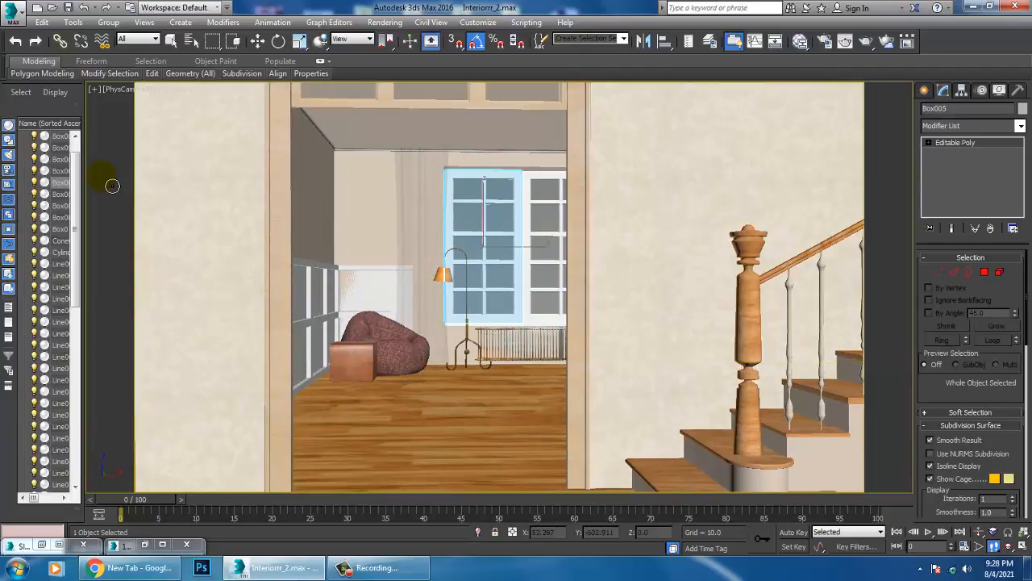
Select the ceiling slab, return to the four-viewport layout and show the slab from above in the Perspective view.
click(63, 159)
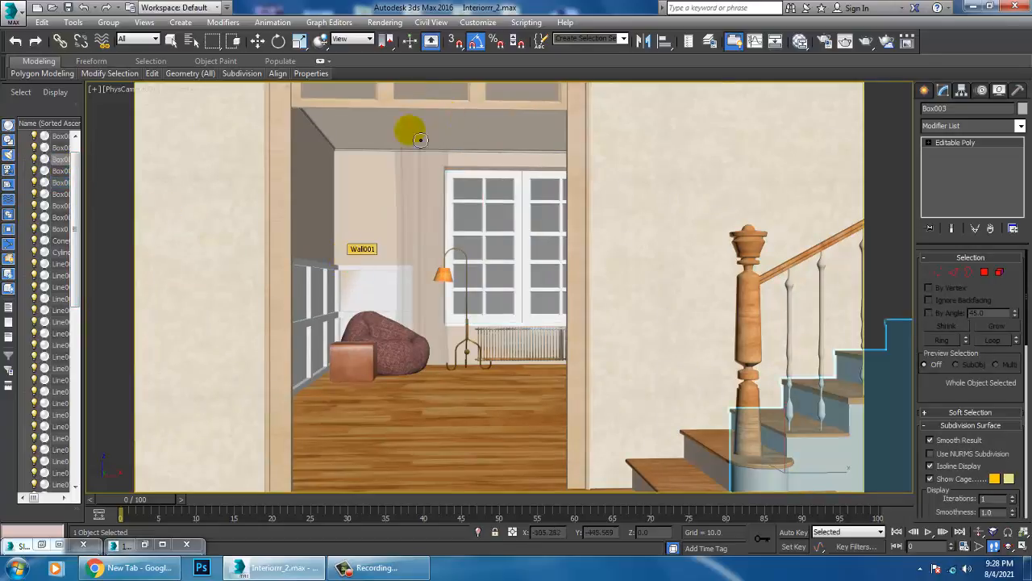
click(258, 41)
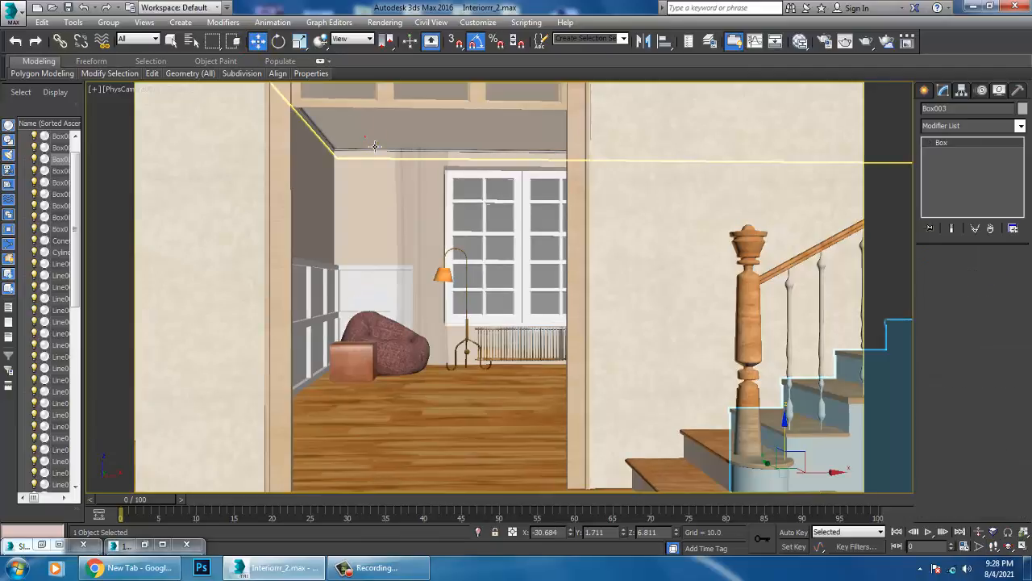
click(554, 216)
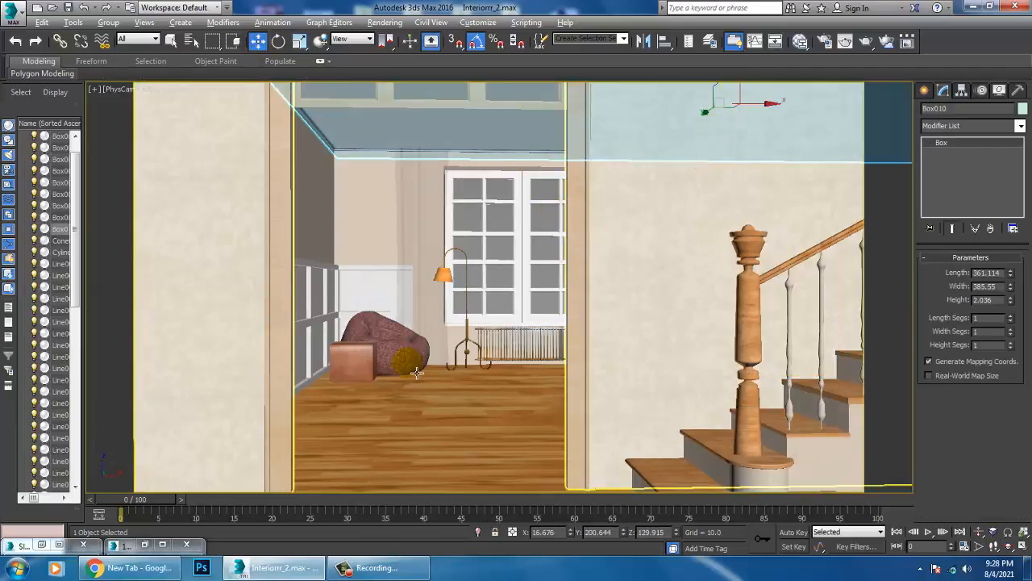
key(alt+w)
right_click(376, 395)
key(p)
scroll(387, 395, down, 4)
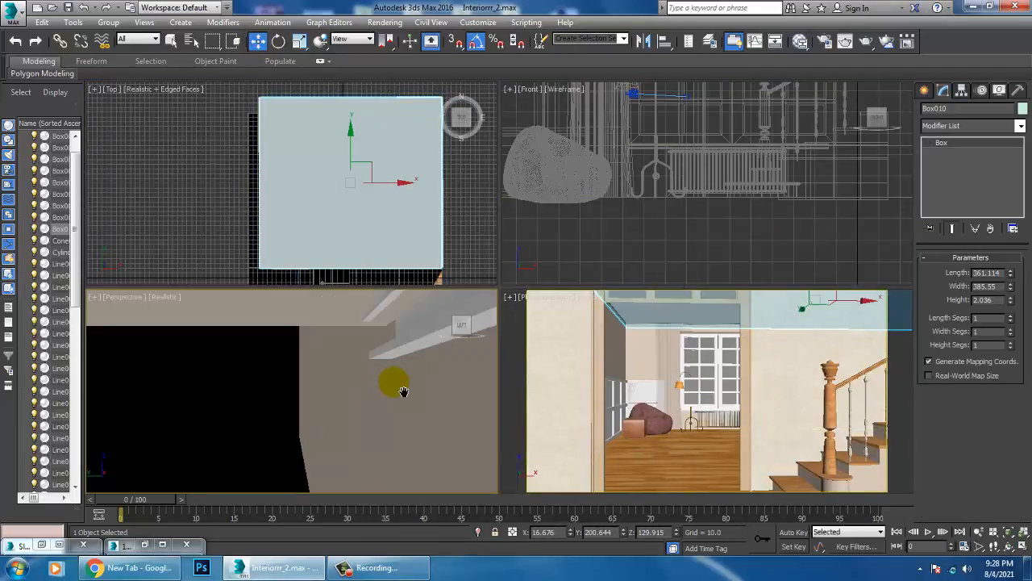
scroll(389, 368, down, 5)
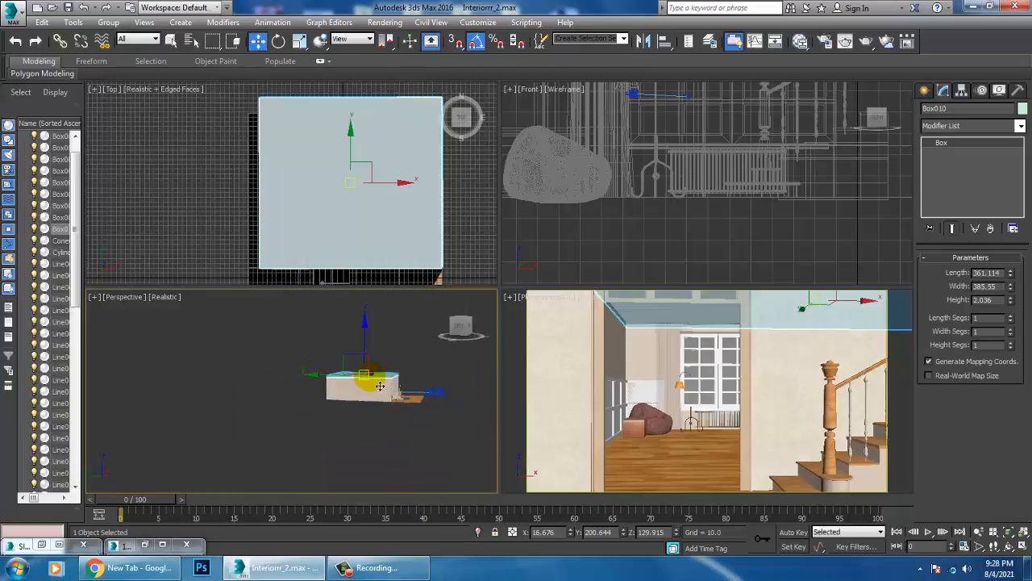
scroll(300, 388, up, 8)
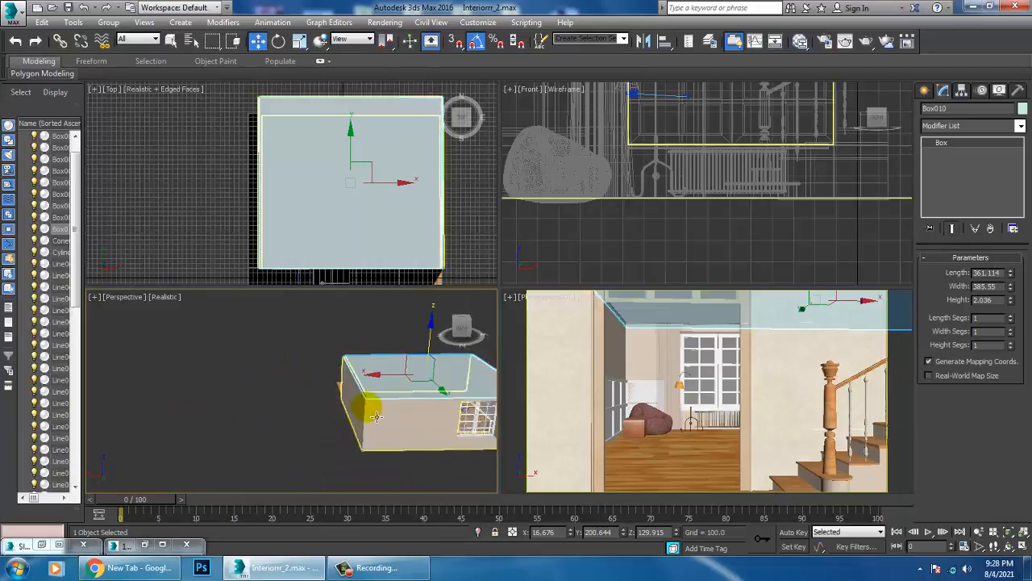
alt+middle_drag(403, 419, 355, 424)
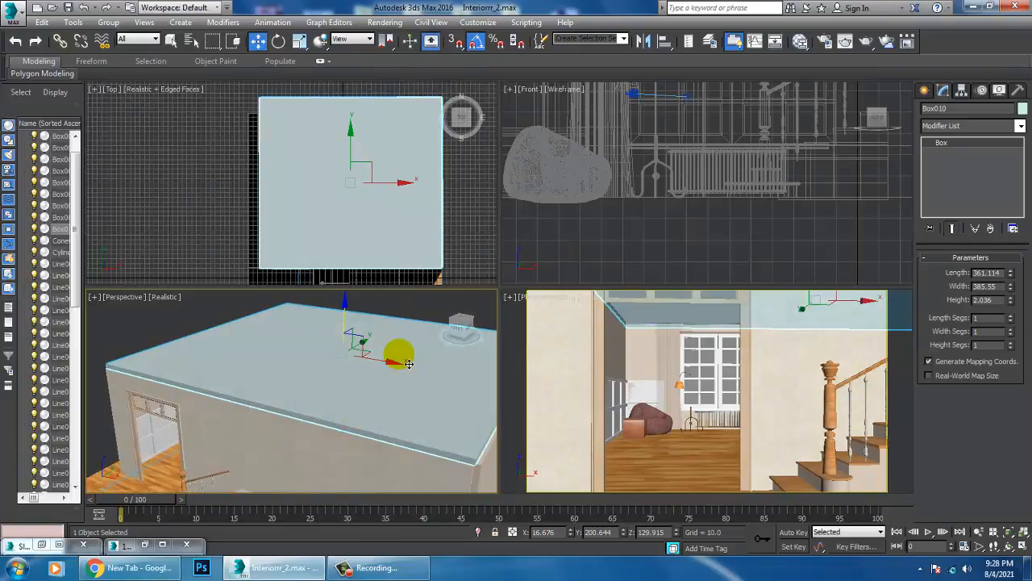
Scale the ceiling slab to about 103% in X and 104% in Y, and raise it to Z 132.657.
key(r)
drag(397, 363, 393, 340)
key(w)
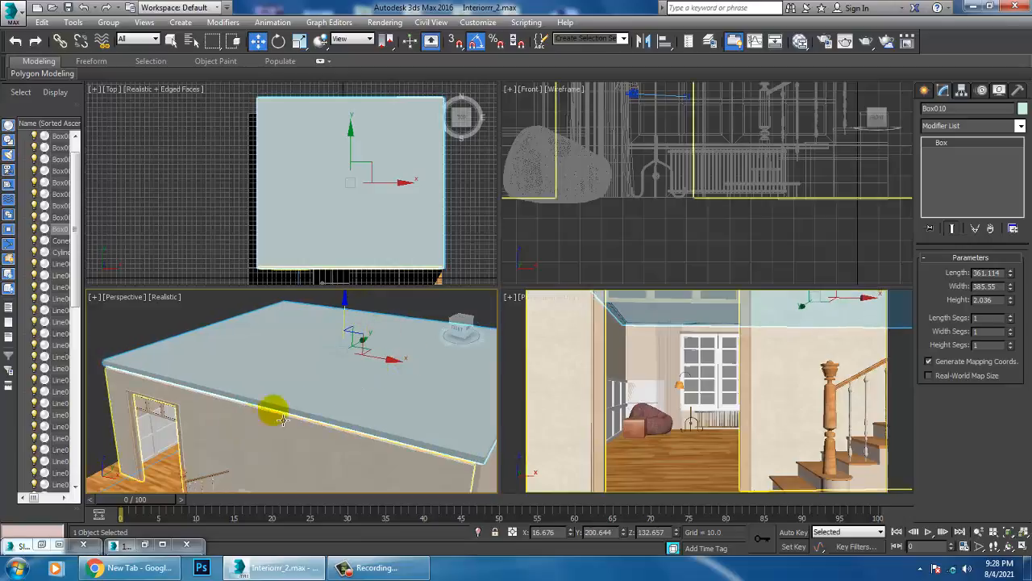
scroll(282, 416, up, 4)
key(r)
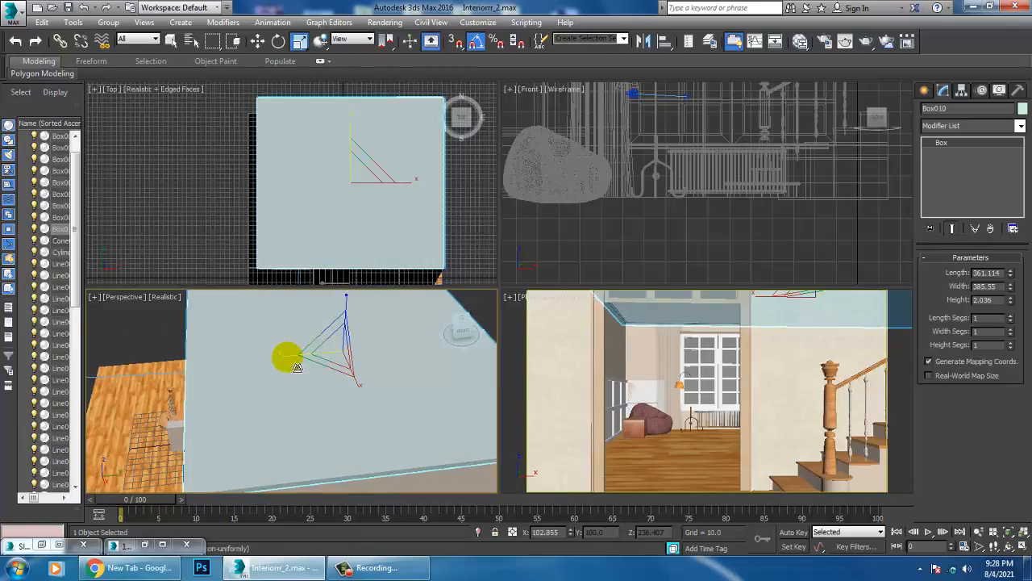
drag(278, 365, 295, 368)
scroll(278, 410, down, 5)
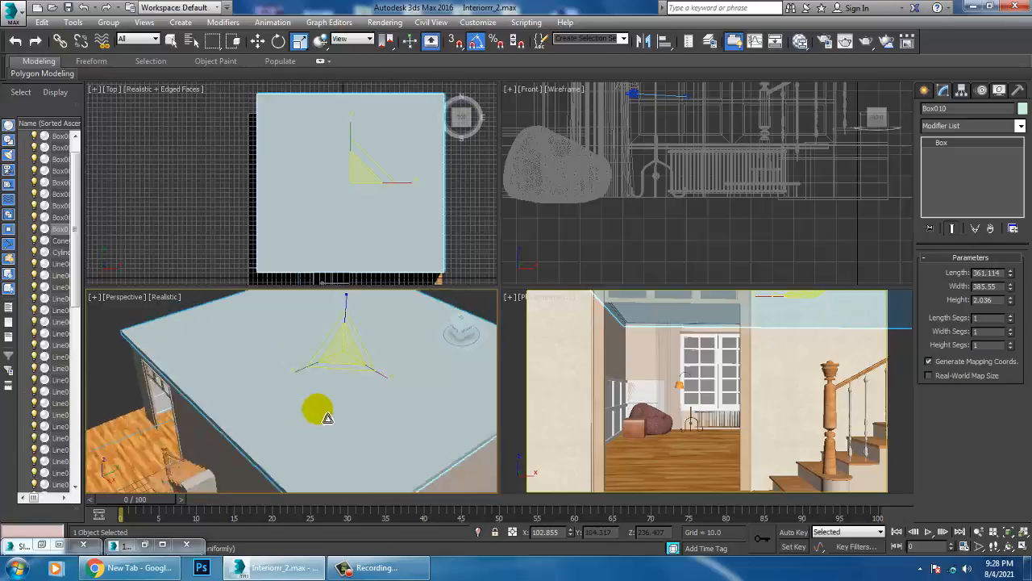
Lower the ceiling slab onto the tops of the walls at Z 130.649, using the Left wireframe view.
key(w)
drag(352, 325, 355, 326)
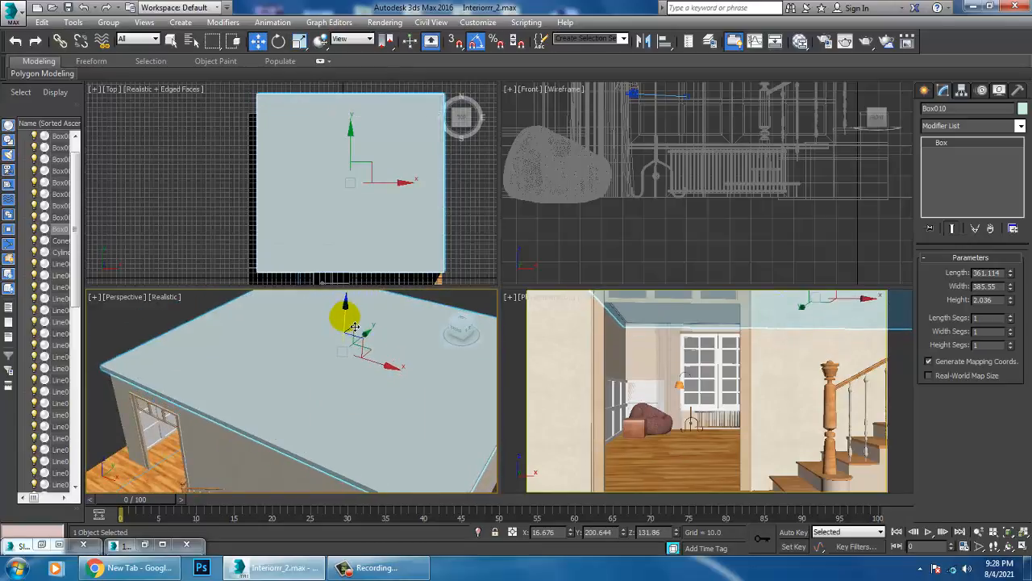
key(F3)
alt+middle_drag(355, 326, 378, 369)
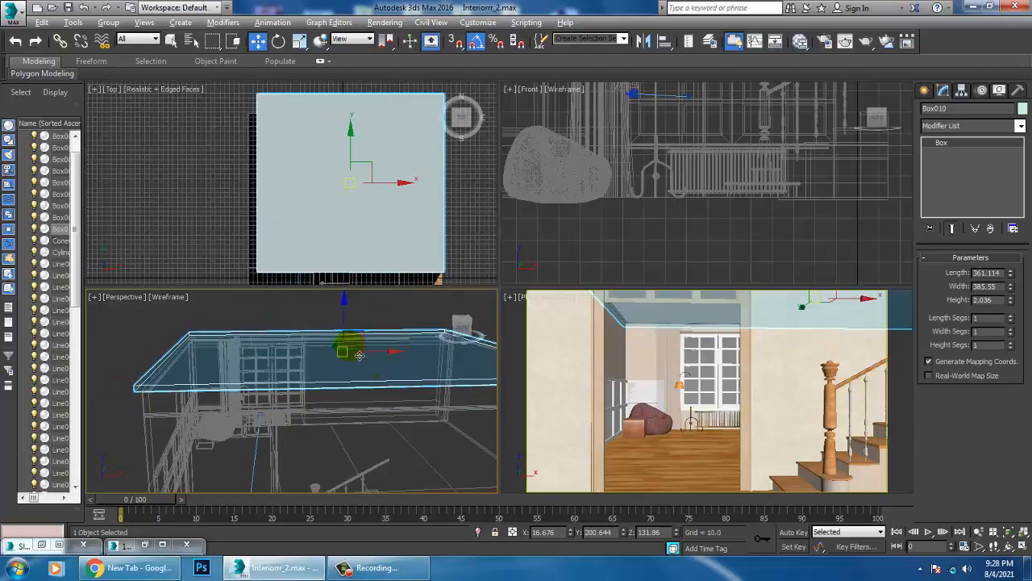
key(alt+w)
key(l)
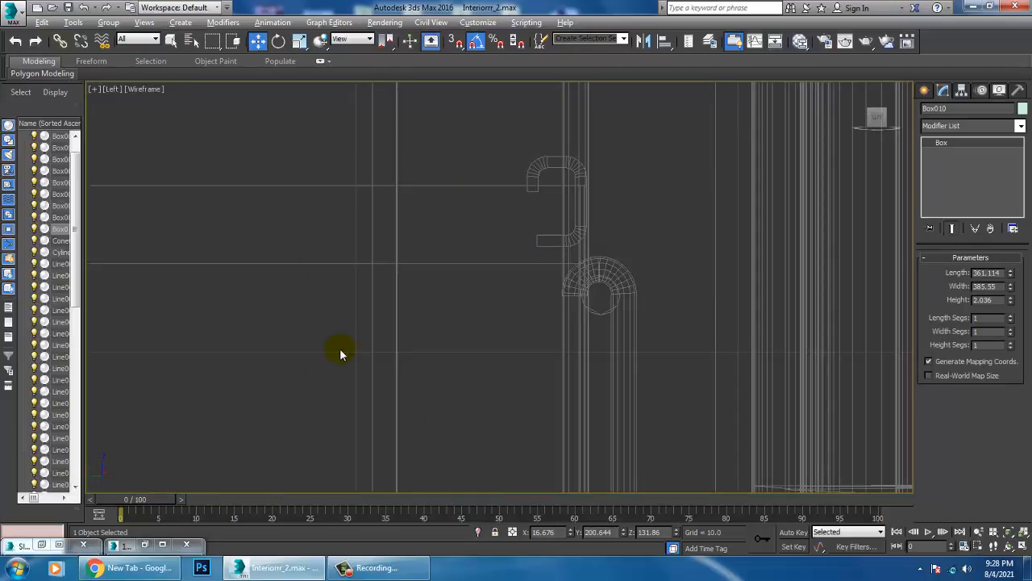
key(z)
middle_drag(448, 286, 460, 292)
scroll(468, 280, up, 3)
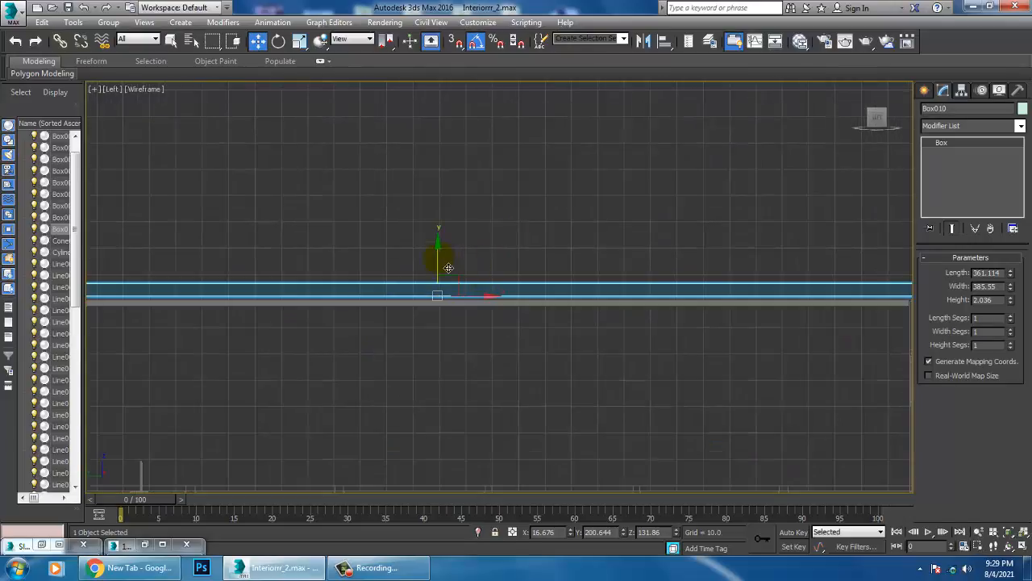
drag(449, 268, 452, 271)
mouse_move(524, 304)
middle_down()
mouse_move(799, 311)
mouse_move(535, 311)
middle_up()
key(alt+w)
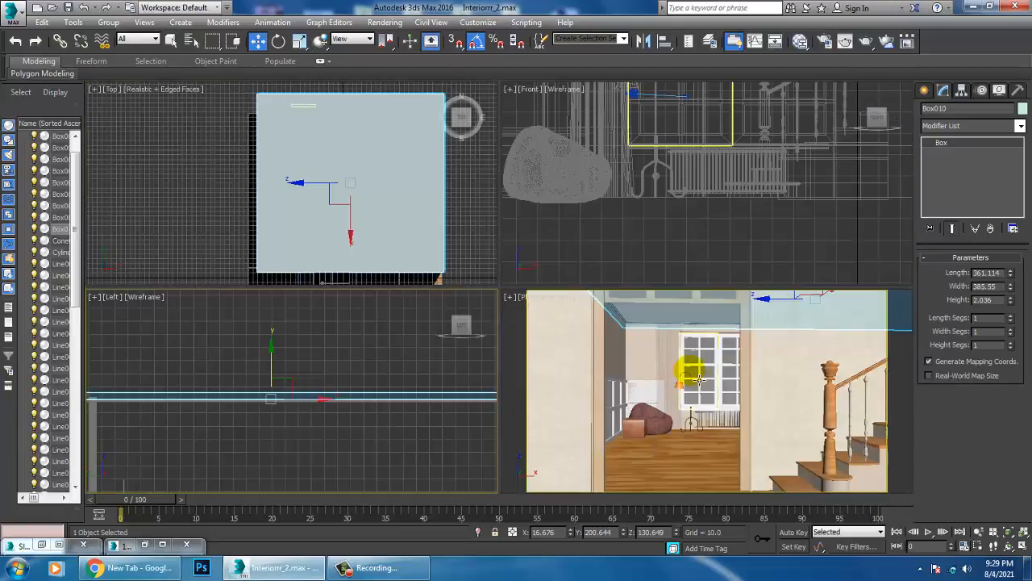
Select the front wall with the doorway and show the whole house from outside in a Perspective view.
click(652, 354)
key(alt+w)
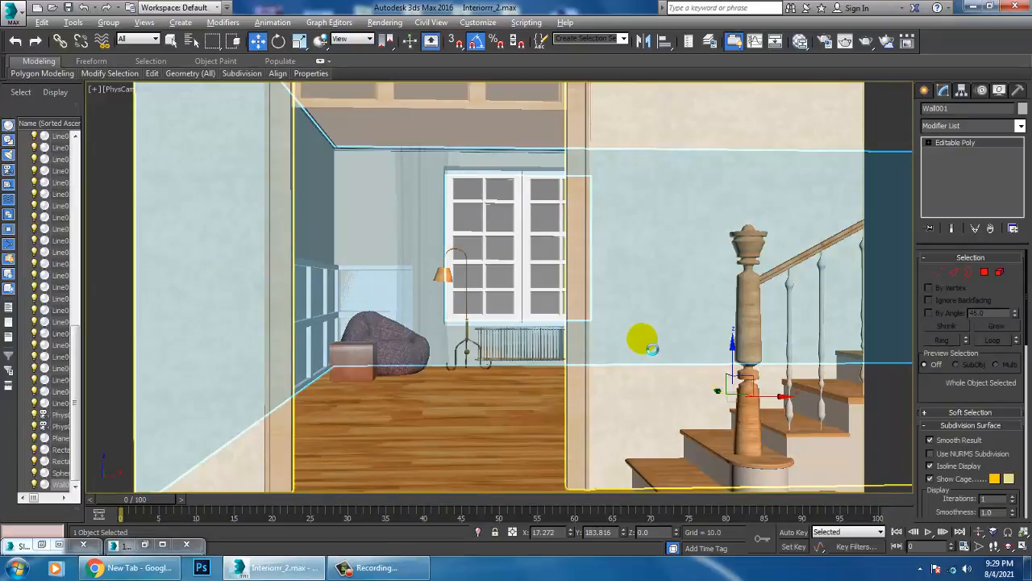
click(629, 352)
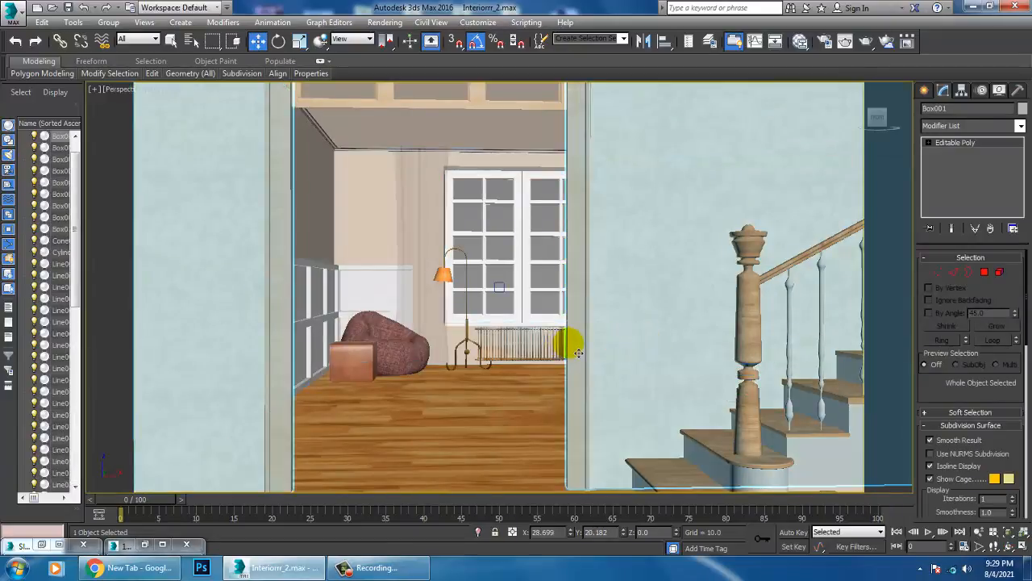
scroll(578, 353, down, 10)
alt+middle_drag(579, 353, 670, 380)
key(alt+w)
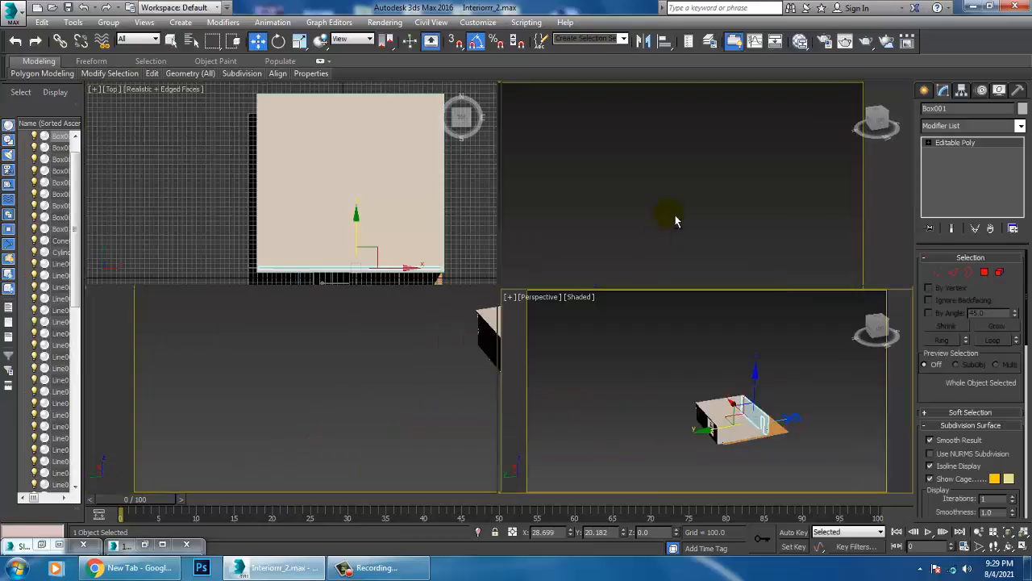
Enlarge the Left view and frame the house in profile with open space beyond the window wall.
middle_drag(680, 218, 699, 254)
key(alt+w)
middle_drag(443, 362, 643, 350)
key(z)
scroll(443, 394, down, 4)
middle_drag(439, 350, 876, 212)
scroll(659, 312, down, 2)
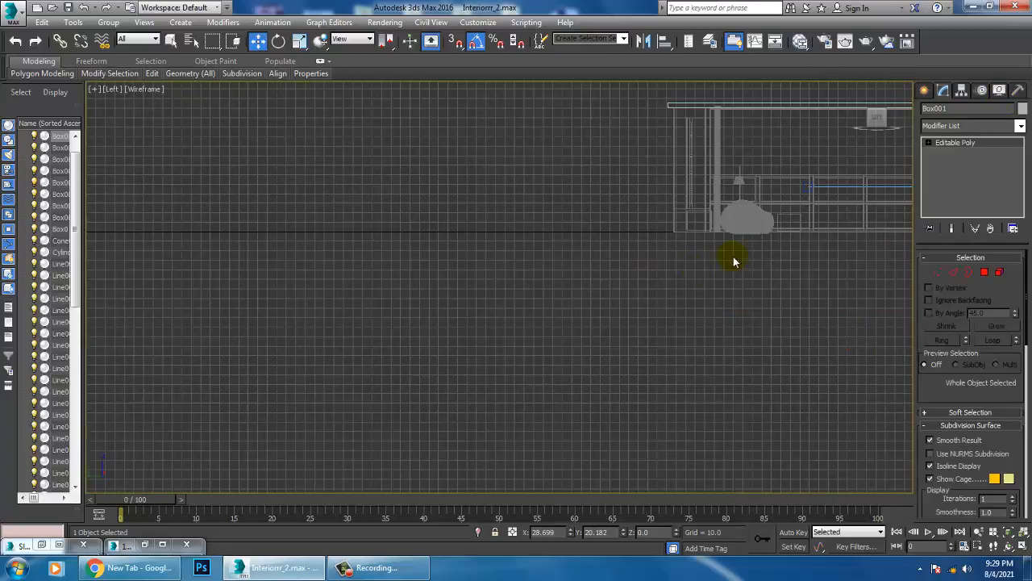
middle_drag(733, 261, 604, 330)
Create a VRaySun in the Left view, high outside the window wall and aimed into the room, with a VRaySky environment map.
click(923, 90)
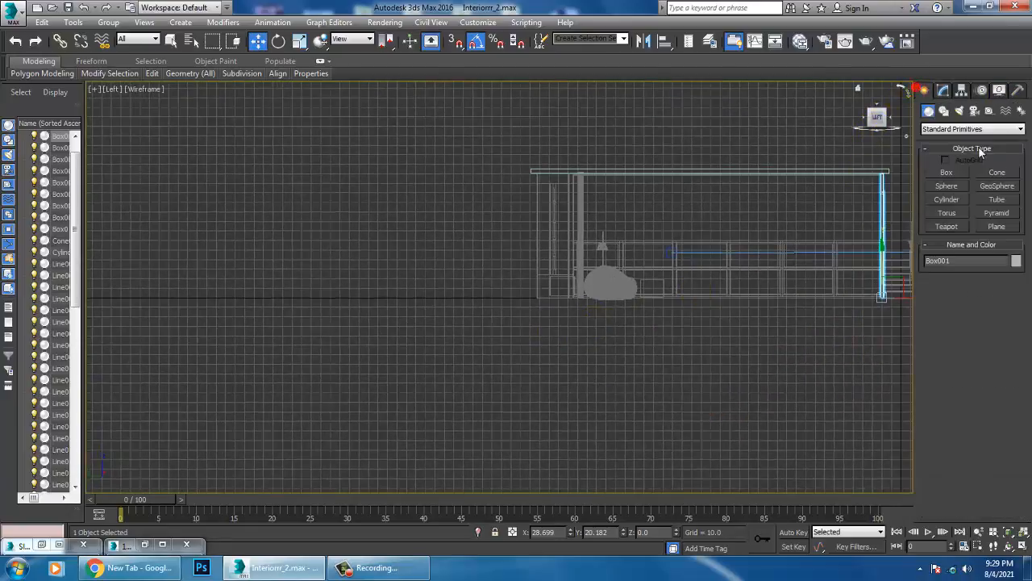
click(959, 112)
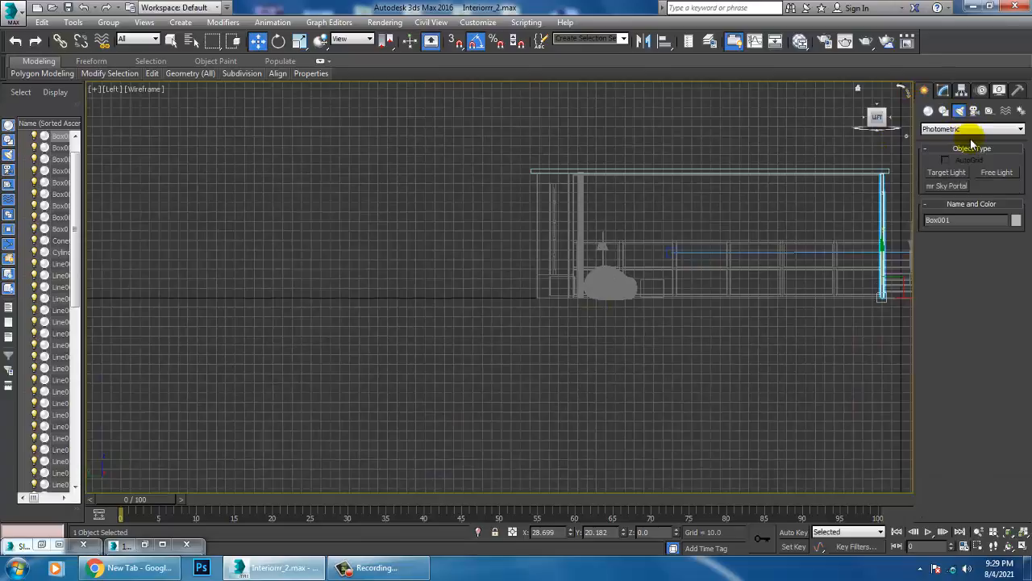
click(966, 131)
click(964, 156)
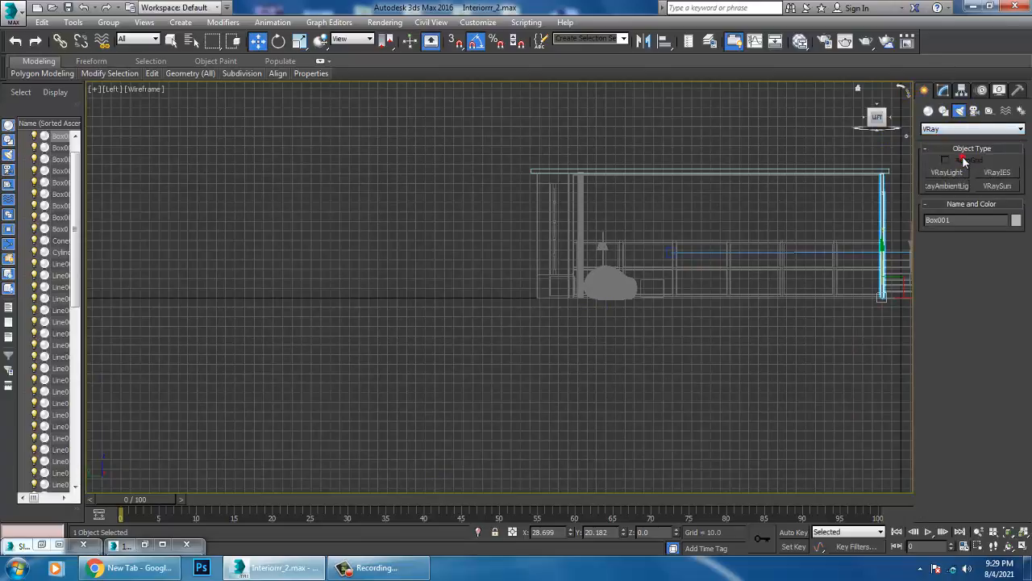
click(995, 190)
middle_drag(265, 209, 240, 277)
drag(150, 116, 673, 367)
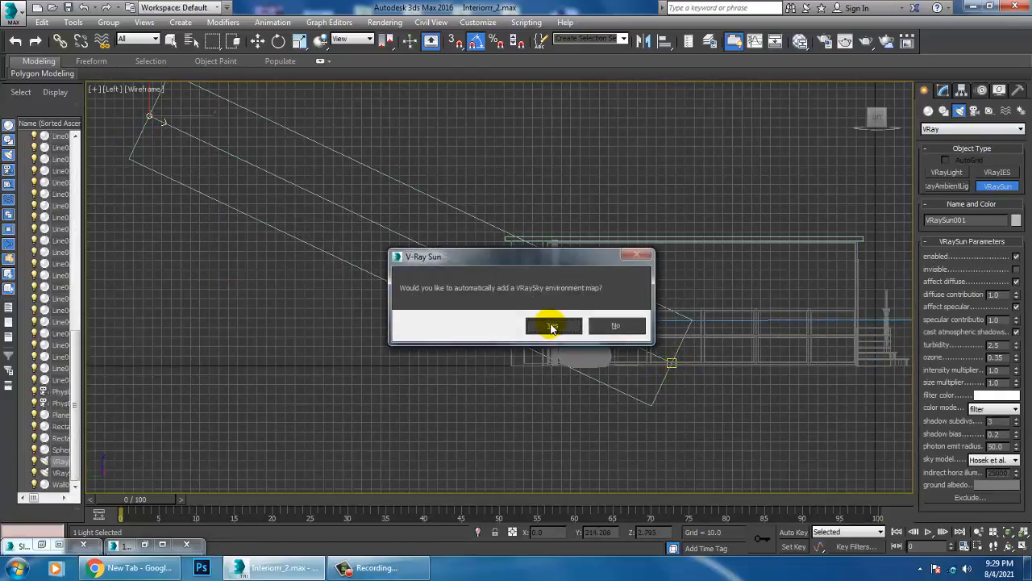
click(552, 326)
Move the sun's target along X to -87.139, in line with the doorway, using the Perspective wireframe view.
key(w)
key(alt+w)
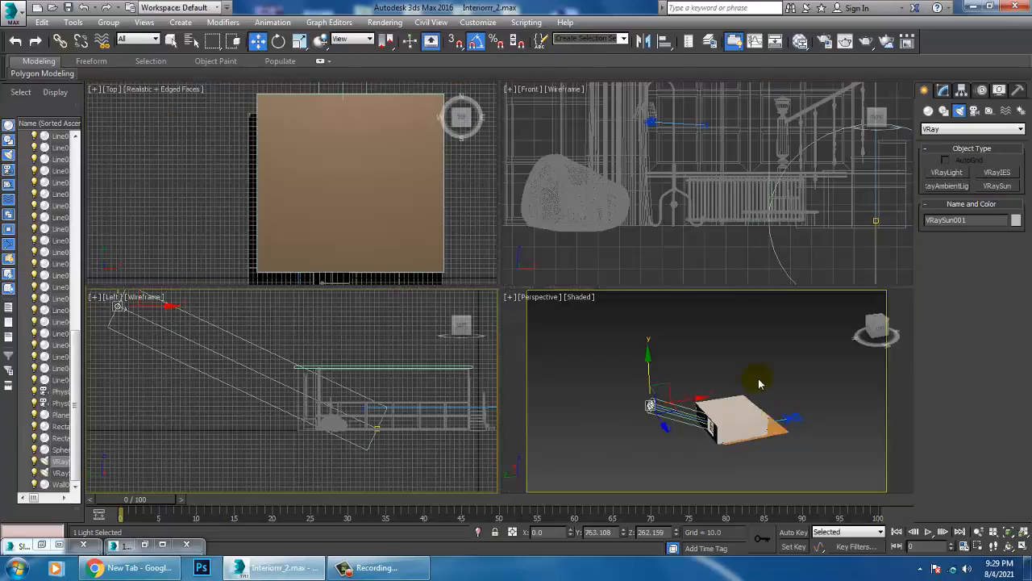
key(alt+w)
mouse_move(738, 375)
alt+middle_down()
mouse_move(585, 293)
mouse_move(491, 285)
mouse_move(595, 265)
mouse_move(611, 341)
mouse_move(732, 387)
alt+middle_up()
key(F3)
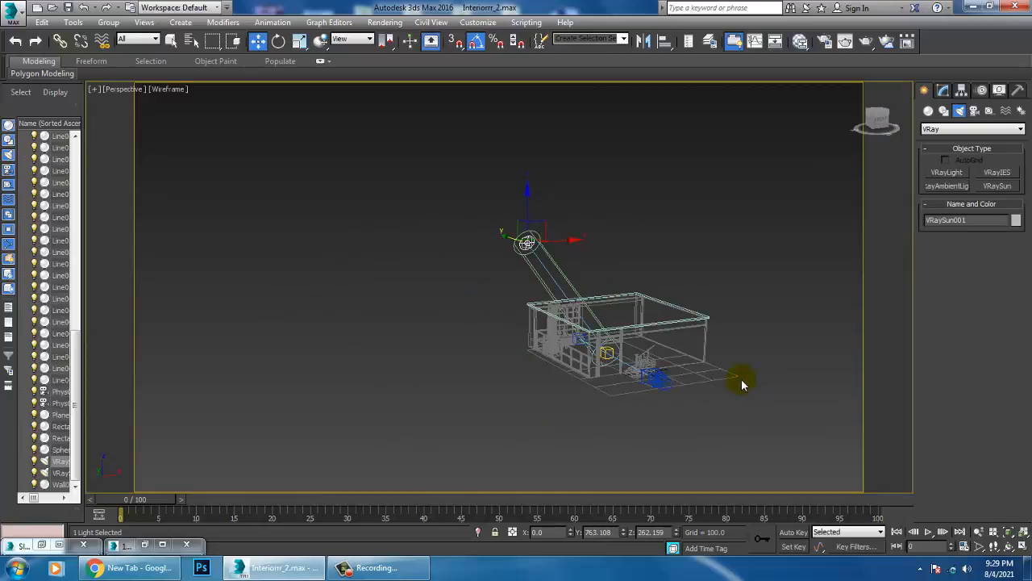
scroll(579, 372, up, 5)
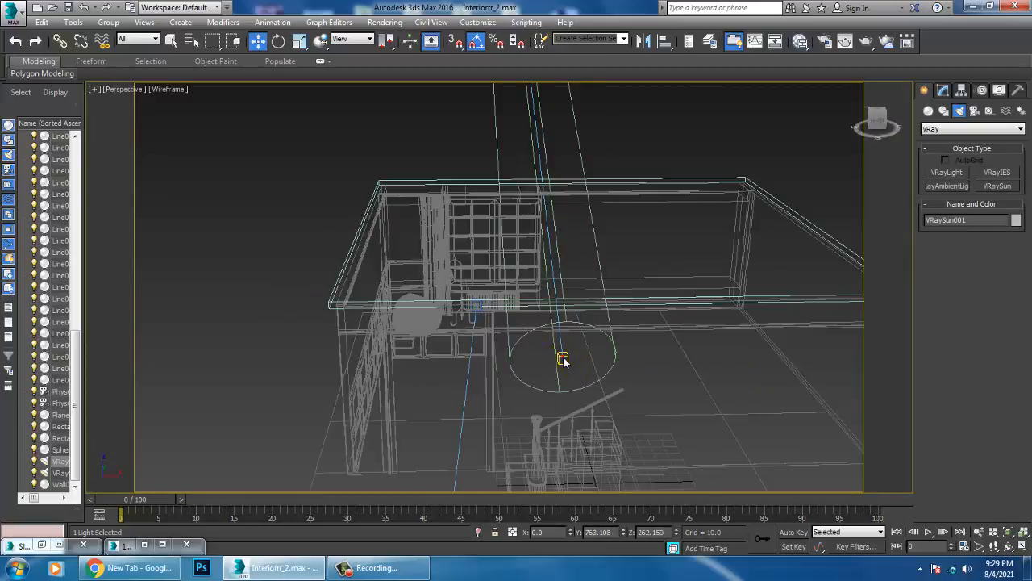
click(563, 362)
click(564, 360)
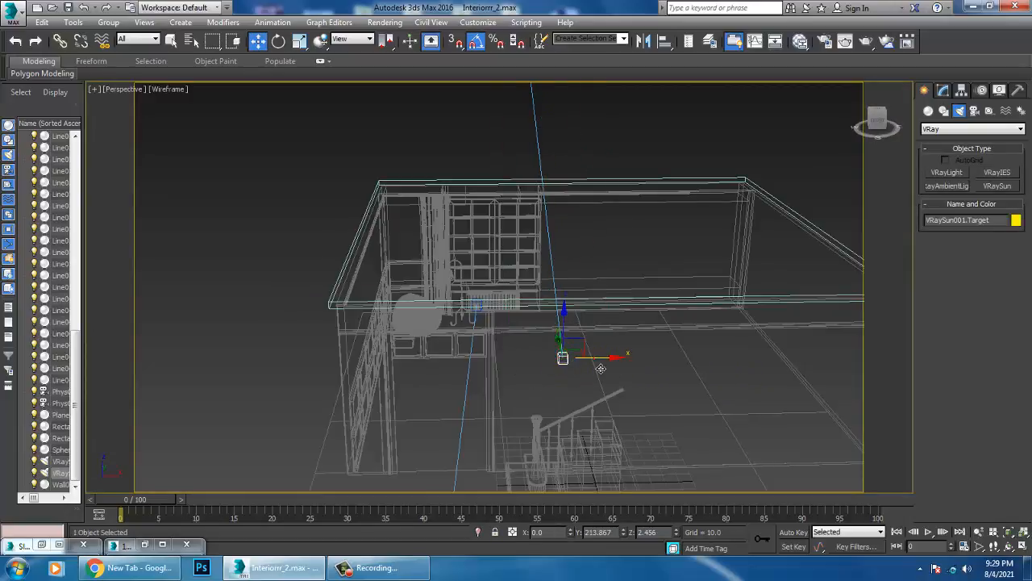
drag(601, 368, 523, 363)
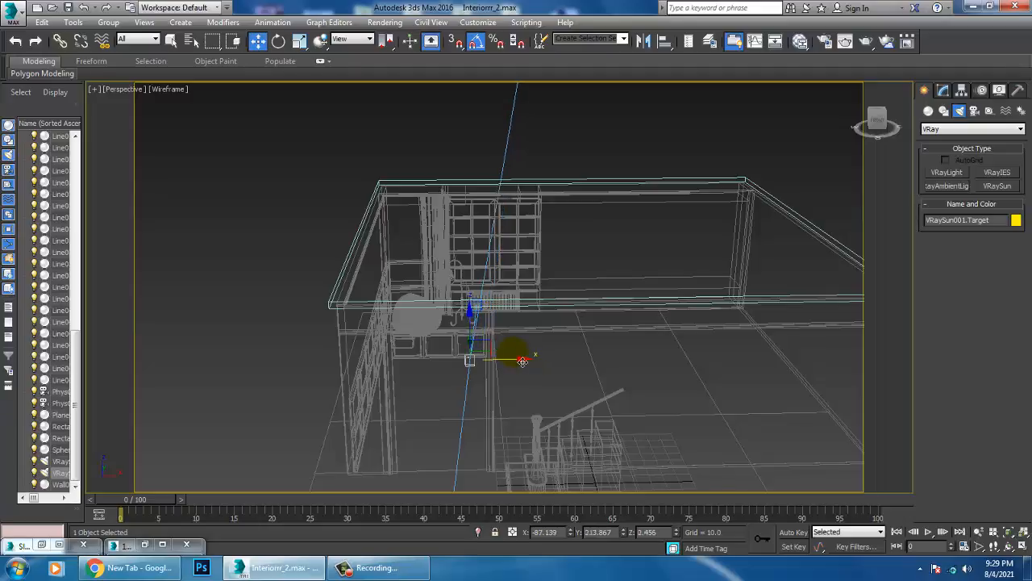
Switch to the physical camera view and set its shading to Realistic to preview the sunlight.
alt+middle_drag(513, 356, 569, 322)
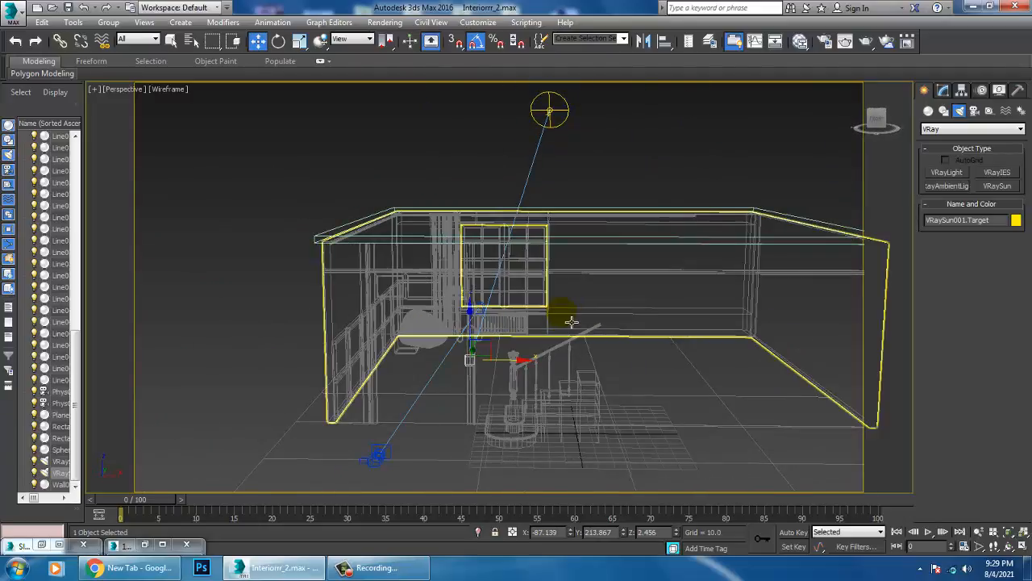
key(c)
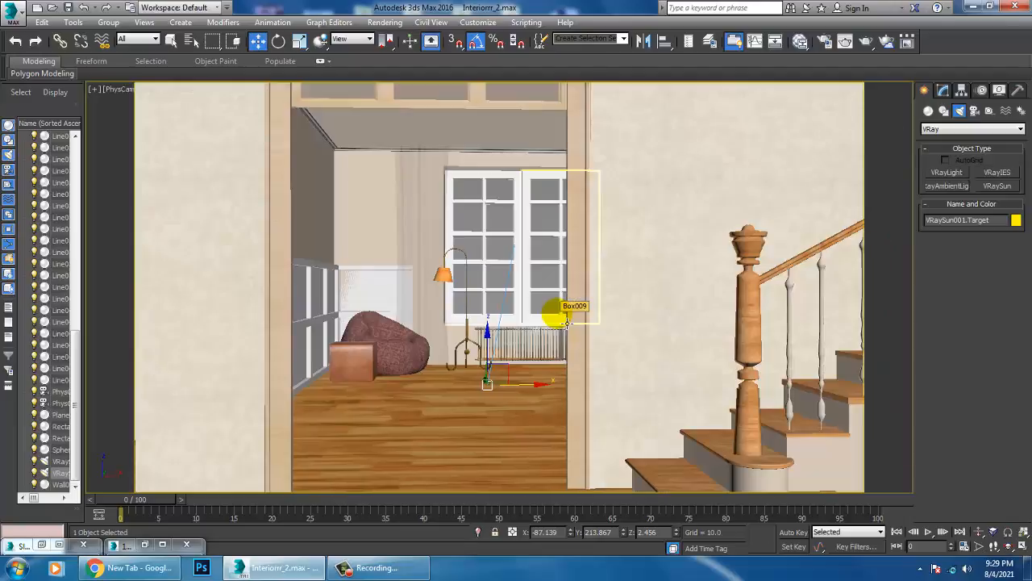
click(180, 90)
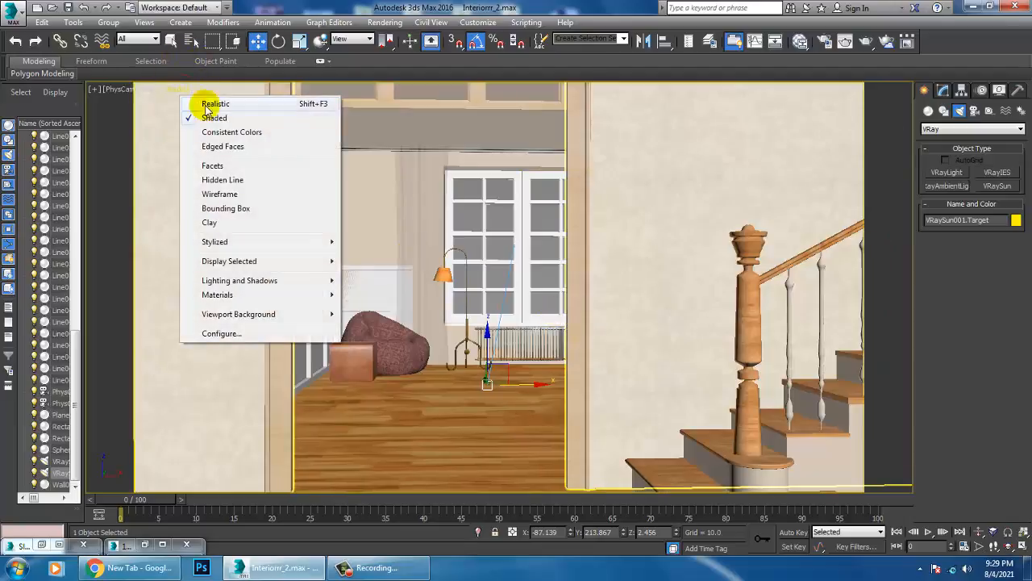
click(206, 103)
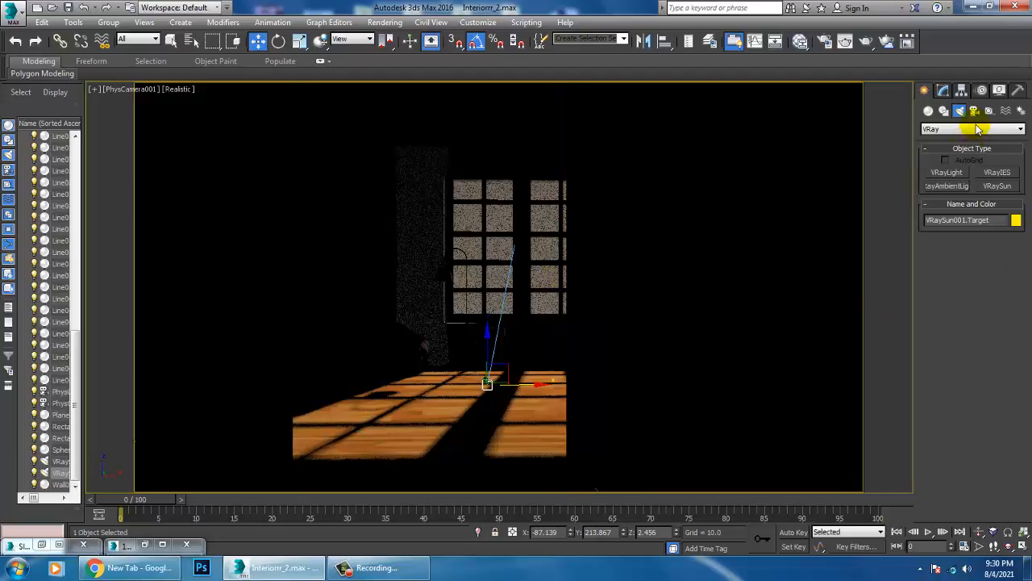
Select the sun in the Perspective view and set its filter color to a pale peach, about RGB 246, 210, 178.
click(943, 89)
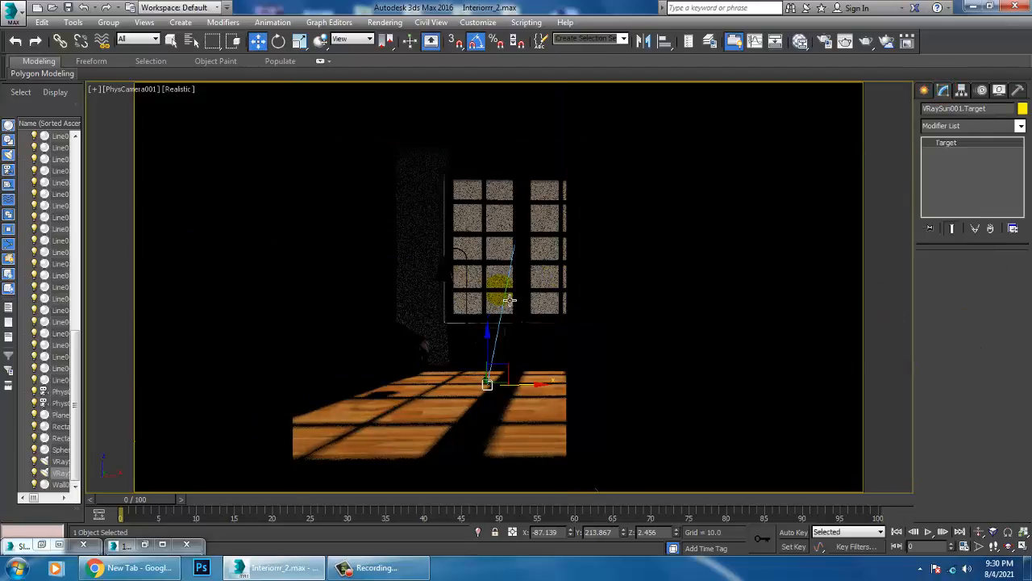
key(p)
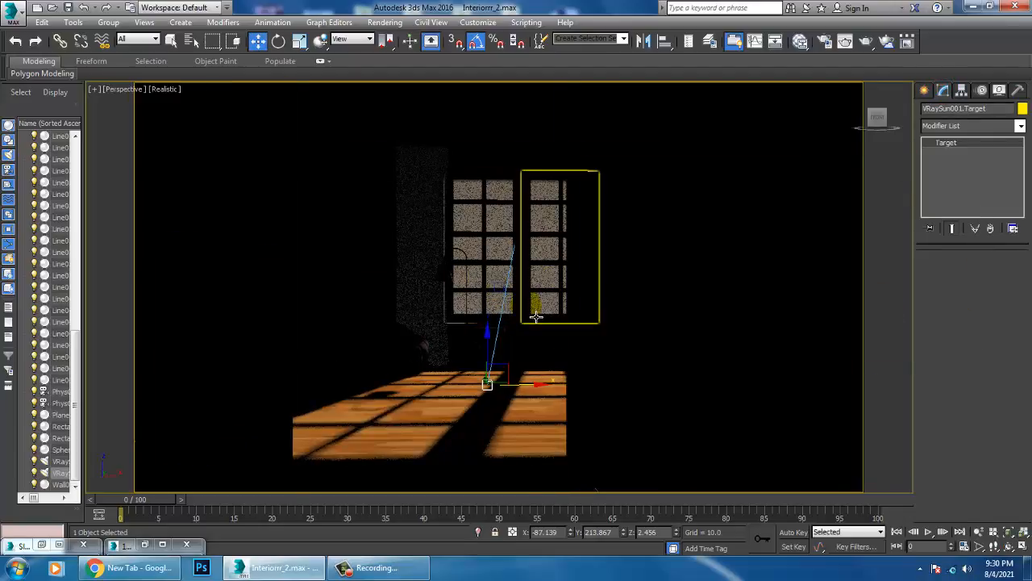
scroll(536, 312, down, 5)
click(537, 202)
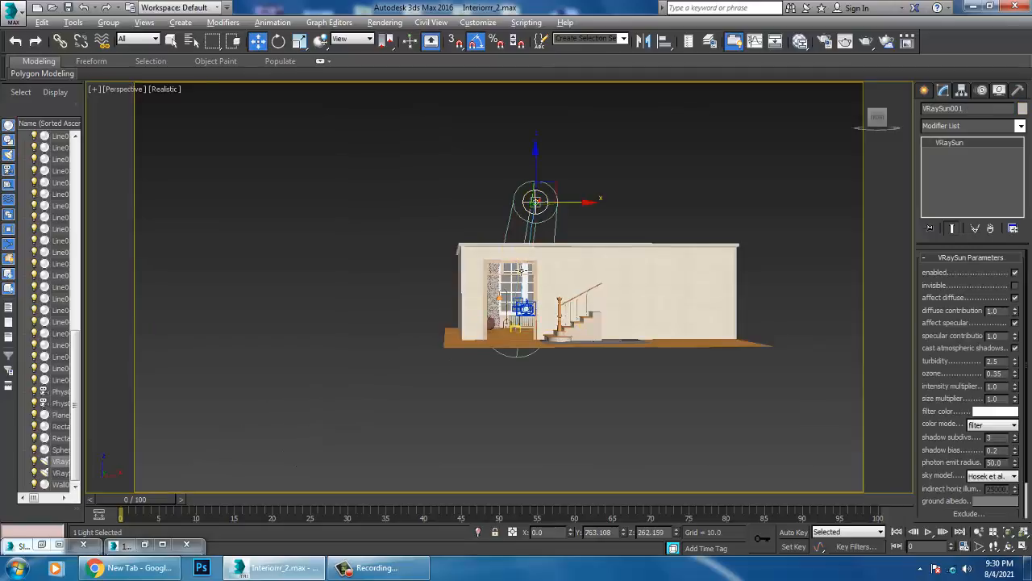
alt+middle_drag(548, 209, 537, 200)
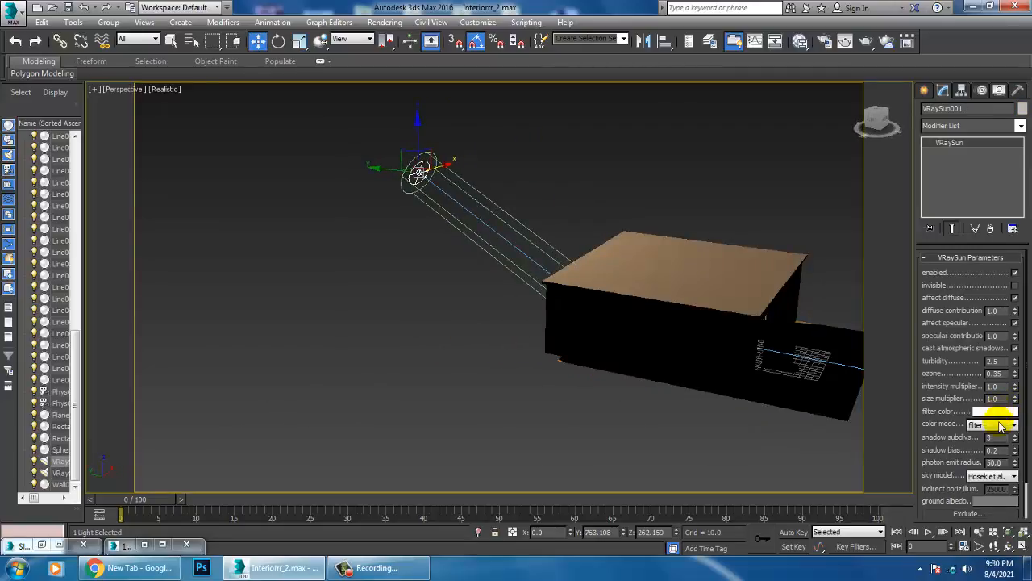
click(1000, 412)
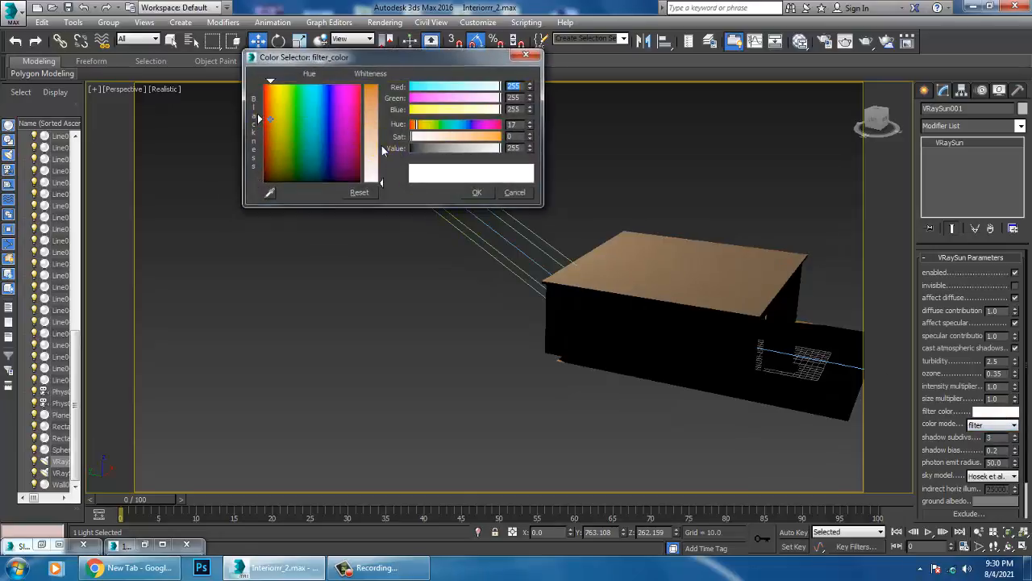
drag(381, 144, 380, 137)
drag(275, 119, 271, 95)
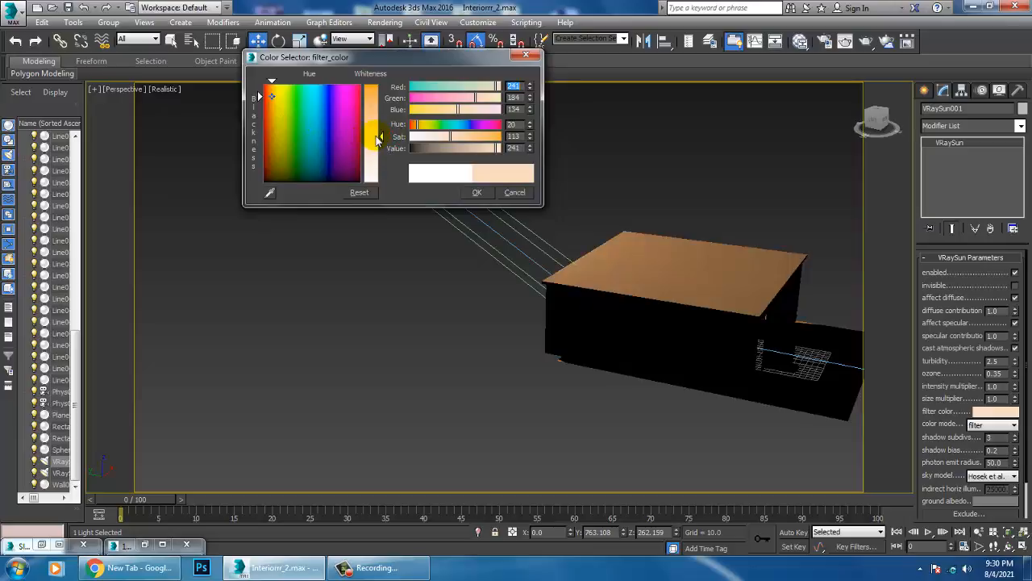
drag(381, 137, 381, 154)
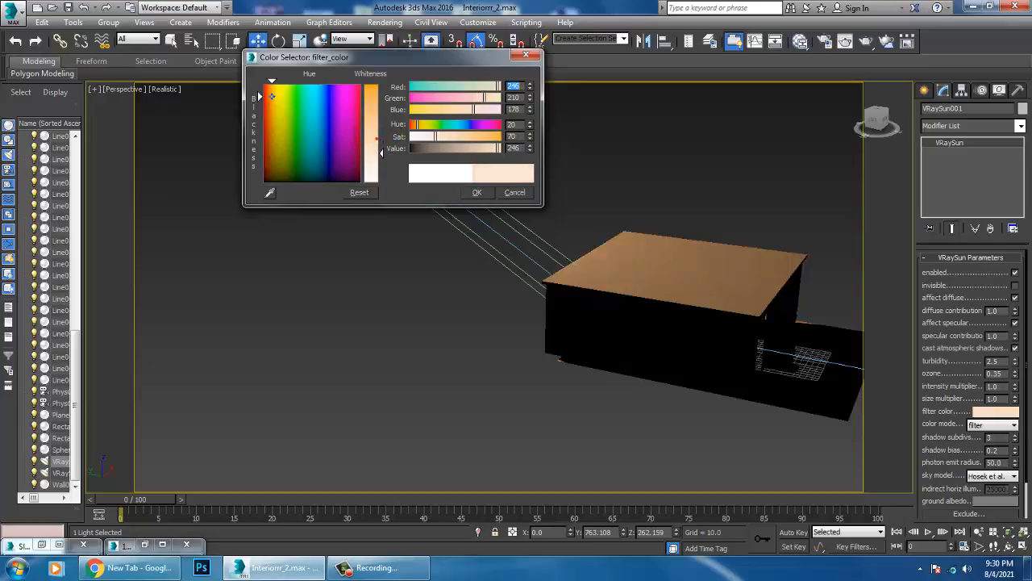
click(476, 193)
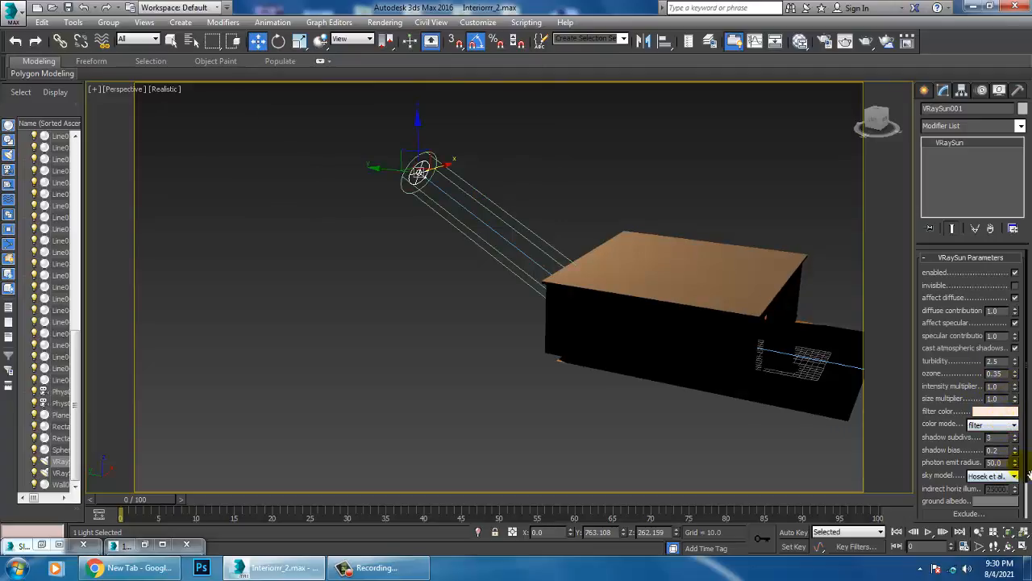
Set the sun's photon emit radius to 163 and its intensity multiplier to 0.3.
drag(1014, 464, 1027, 330)
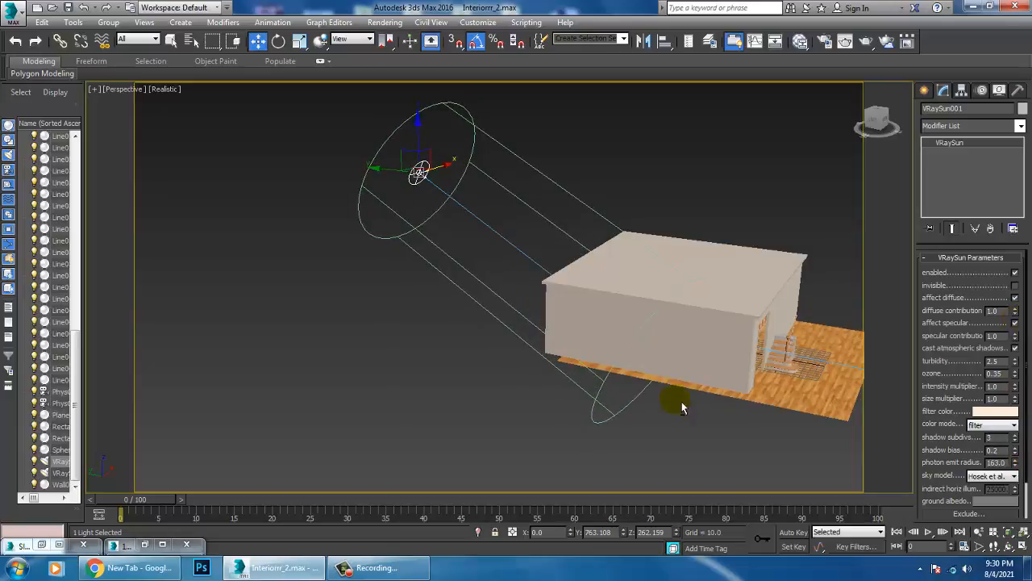
alt+middle_drag(682, 404, 654, 375)
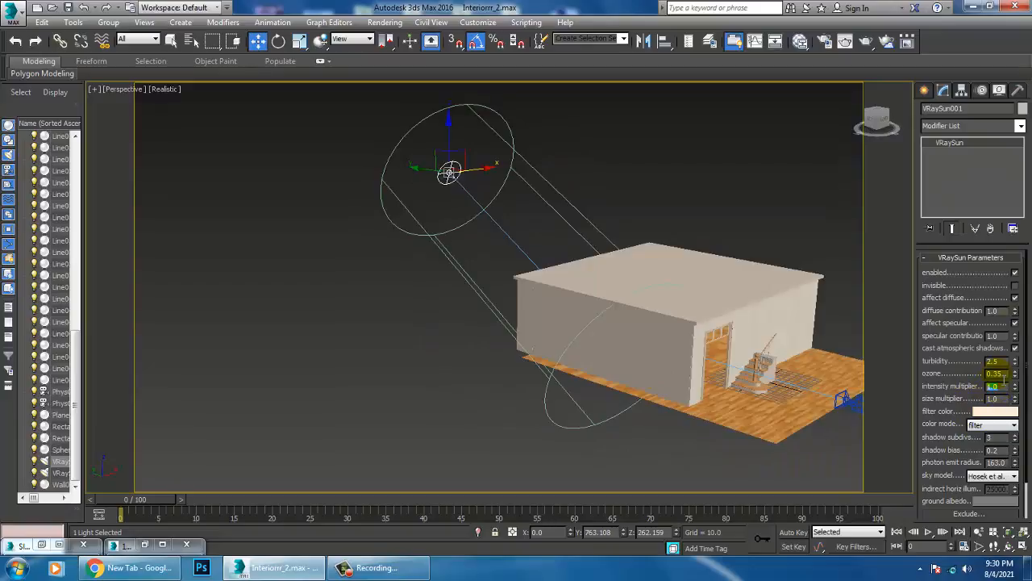
text(0.3)
key(Return)
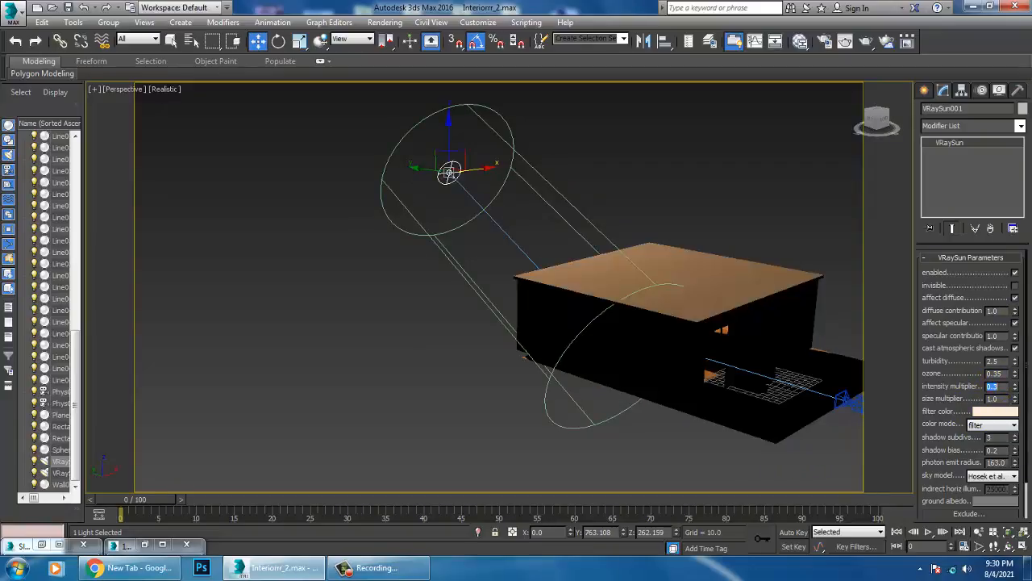
Examine the sunlight through the physical camera and display that view in wireframe.
mouse_move(678, 368)
alt+middle_down()
mouse_move(660, 373)
mouse_move(682, 369)
alt+middle_up()
key(c)
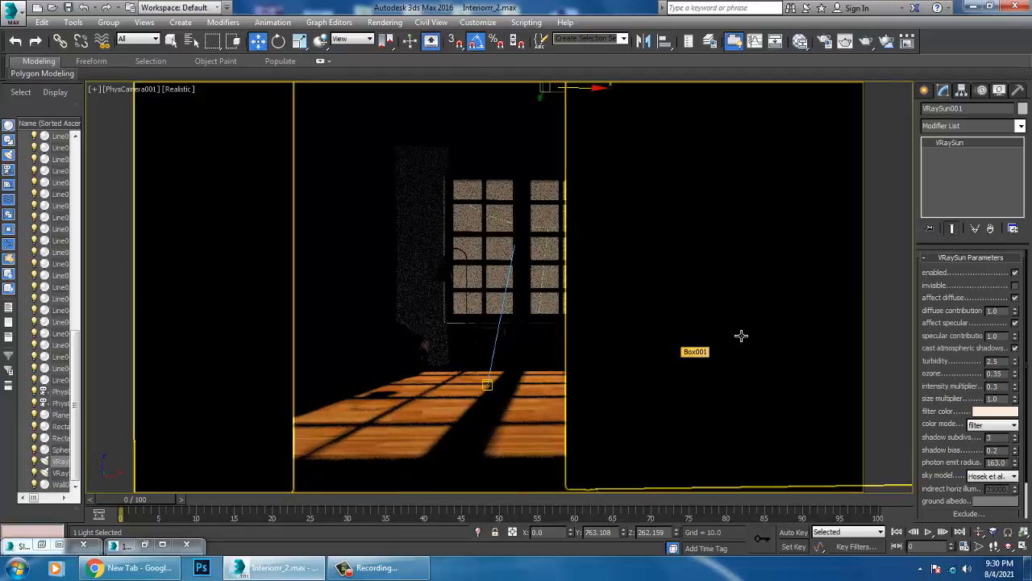
key(F3)
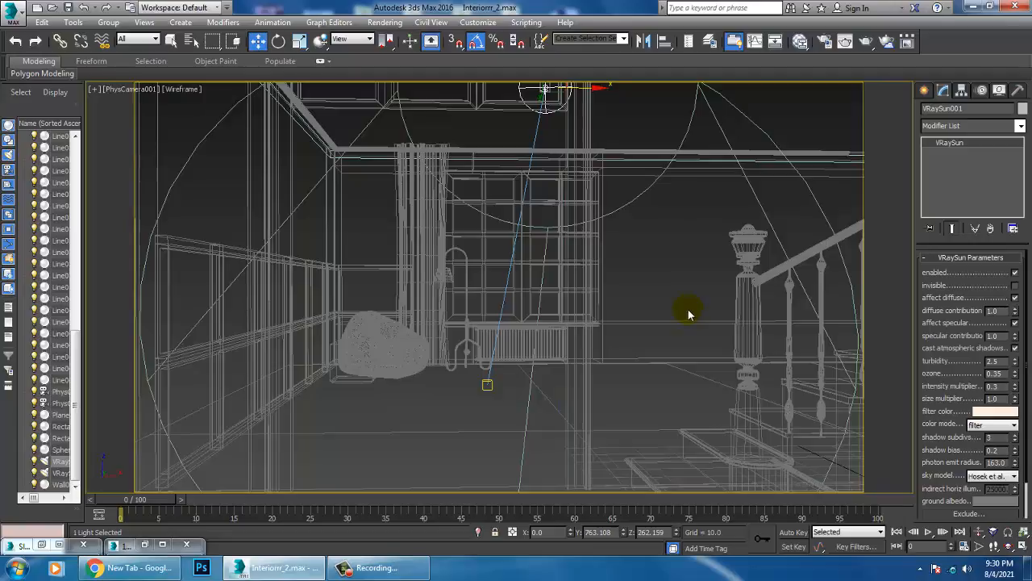
Inspect the sunlight through the camera and check the sun's direction against the room in the Perspective and Left views.
key(F3)
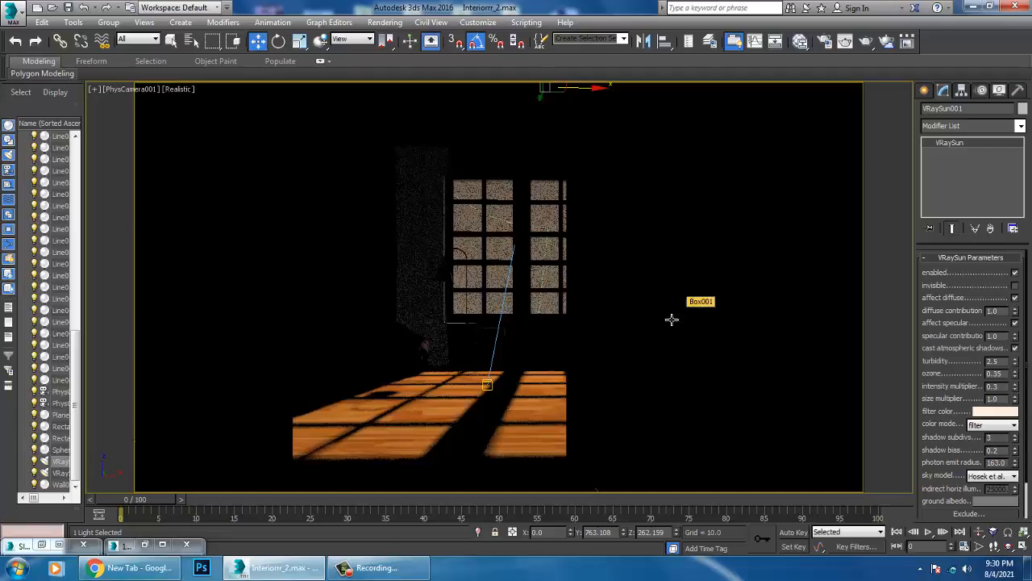
key(p)
key(shift+f)
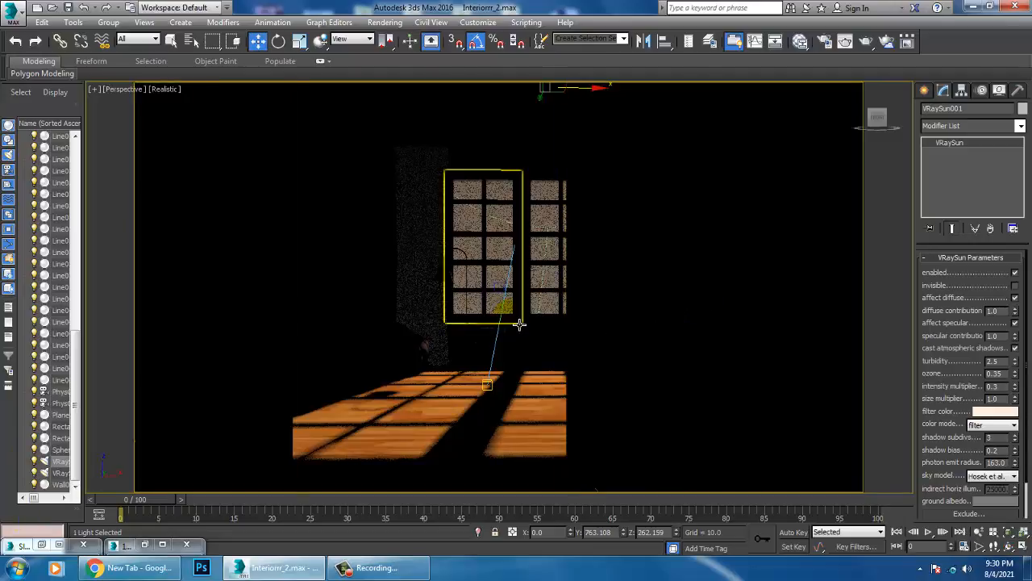
scroll(521, 322, down, 10)
alt+middle_drag(549, 373, 584, 395)
key(alt+w)
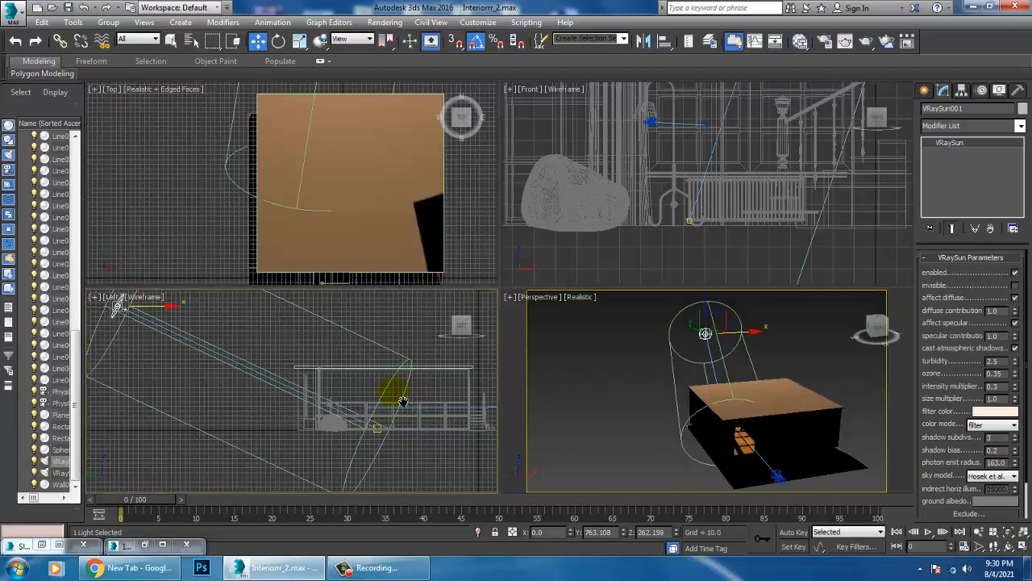
middle_drag(404, 397, 352, 392)
key(alt+w)
middle_drag(462, 377, 401, 358)
scroll(401, 361, up, 5)
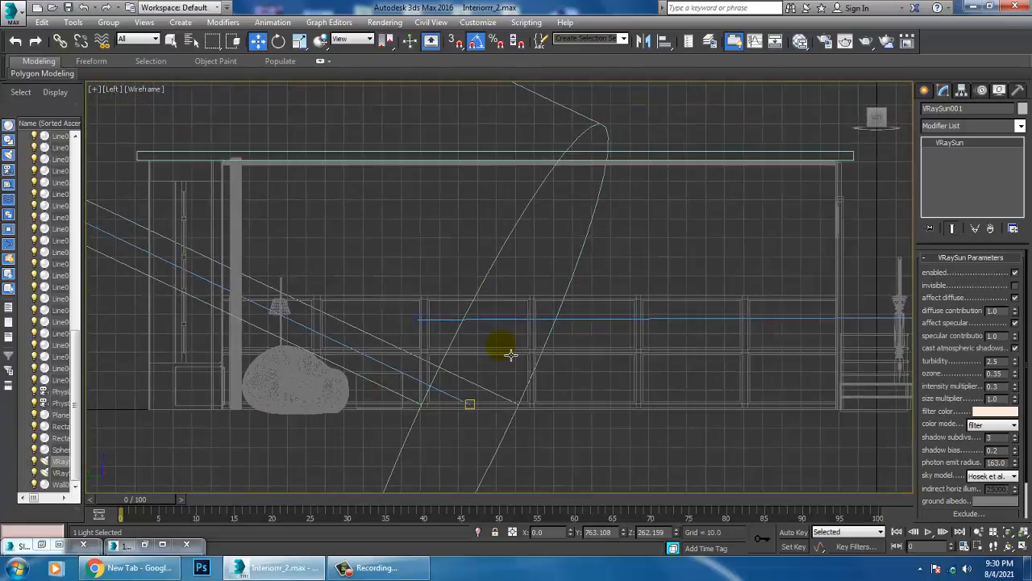
Create a V-Ray plane light across the window area in the Front view, about 64.5 half-length by 45.8 half-width.
click(924, 91)
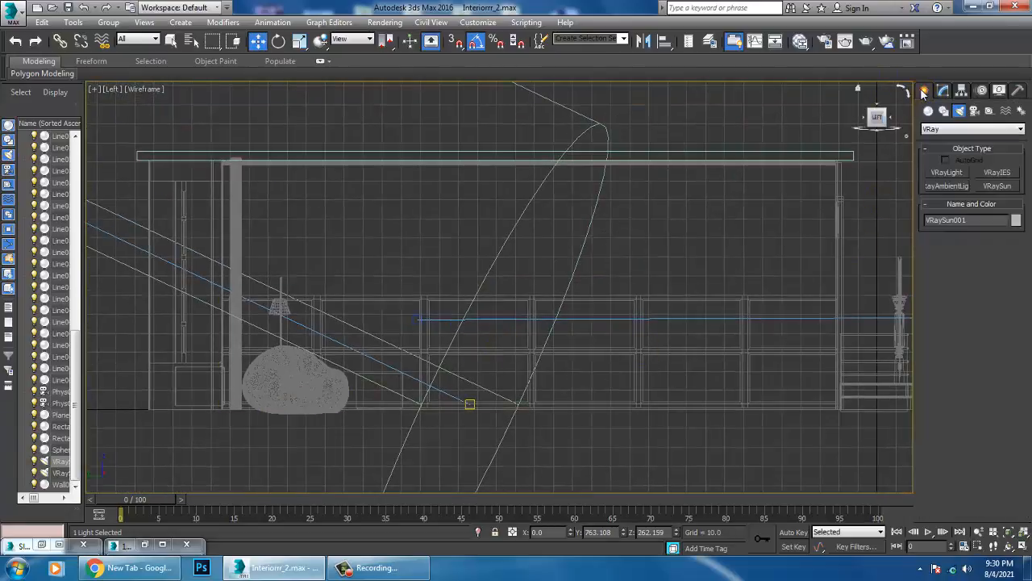
click(956, 173)
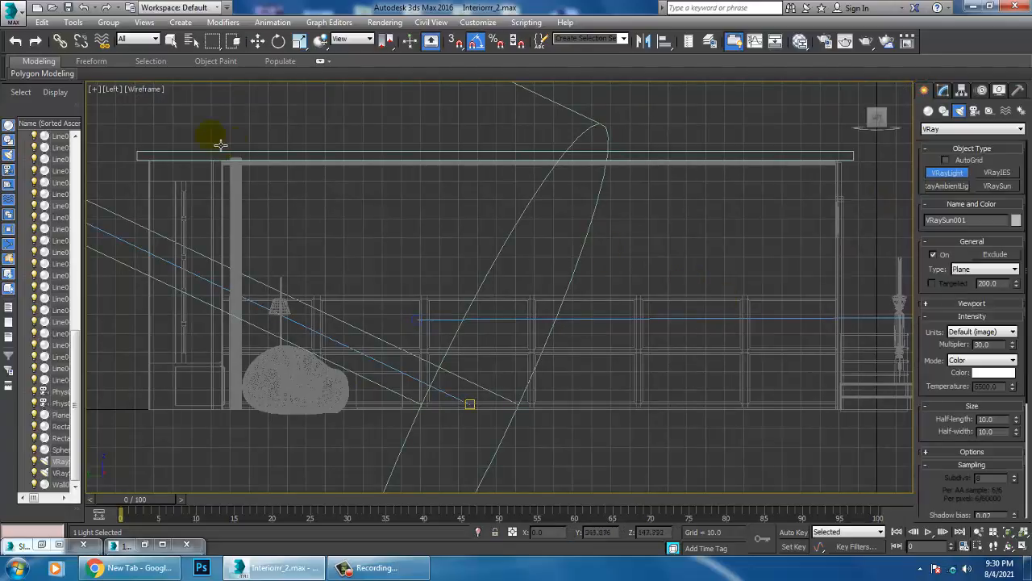
key(alt+w)
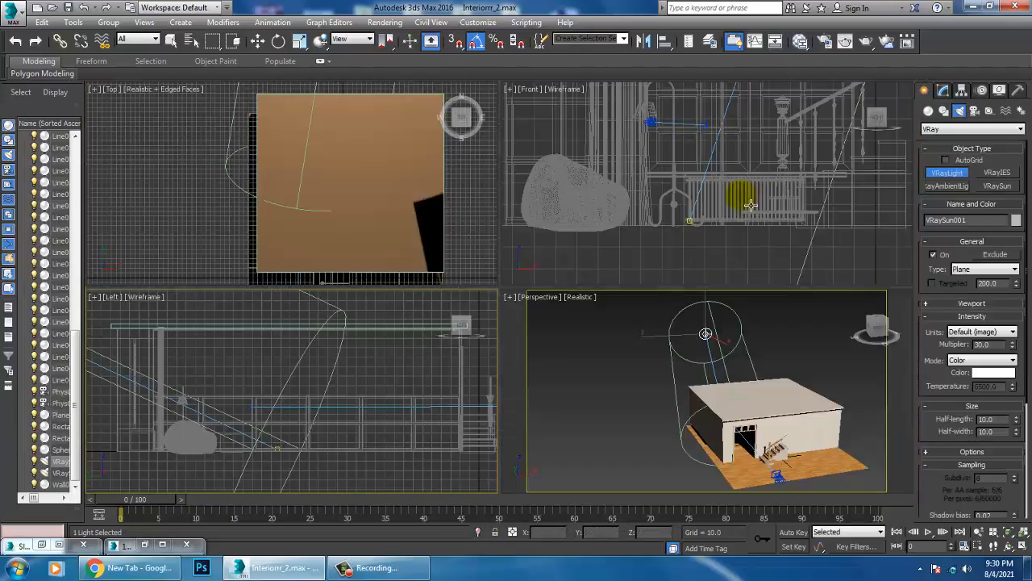
key(alt+w)
scroll(721, 207, down, 8)
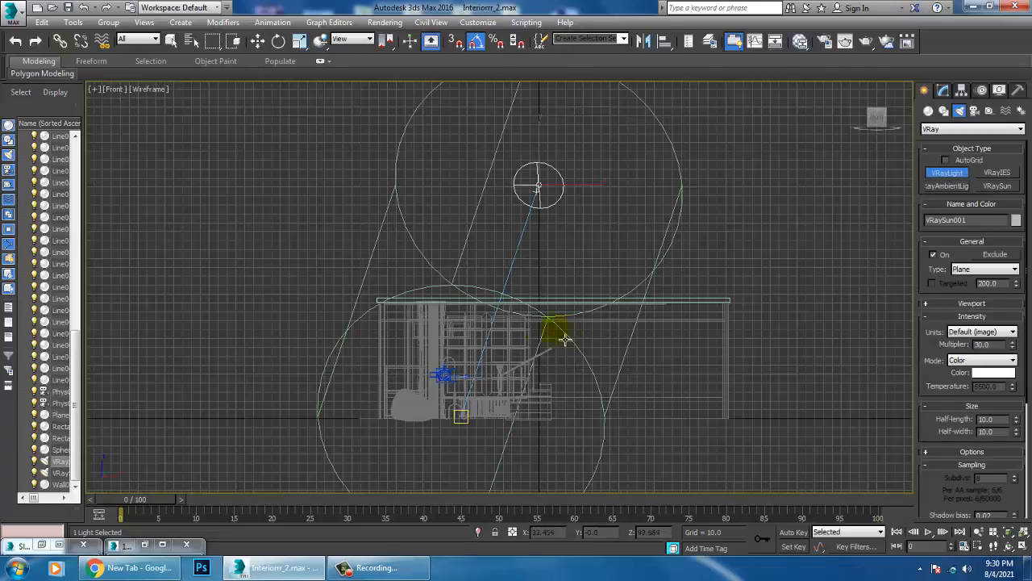
scroll(476, 355, up, 5)
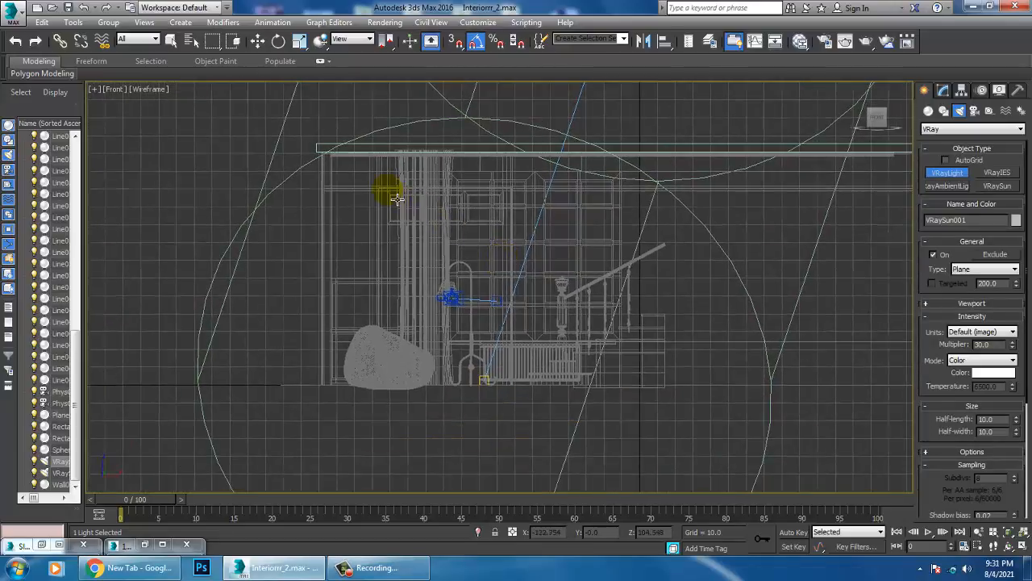
drag(383, 184, 611, 345)
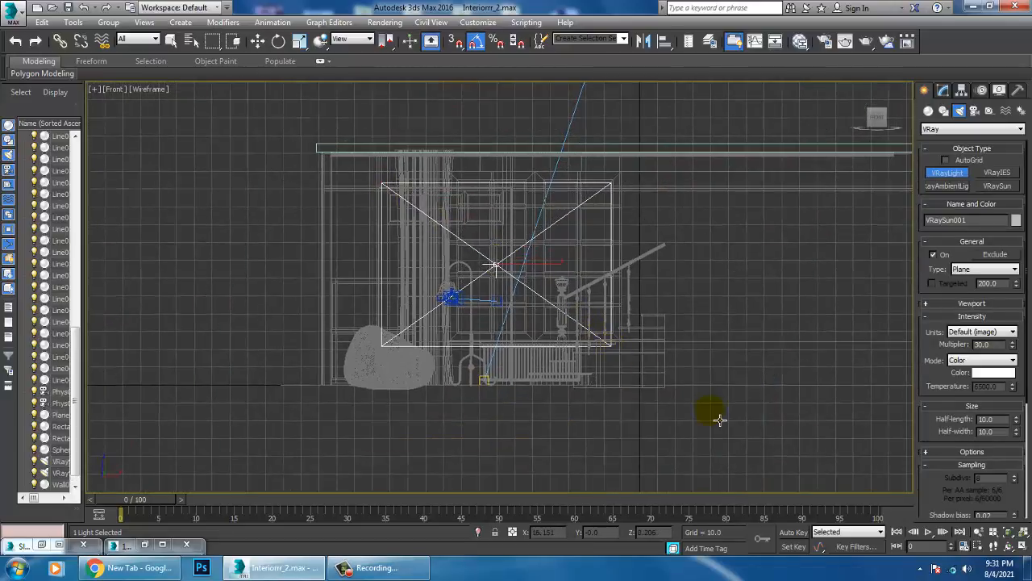
Move the plane light toward the far side wall in the wireframe Perspective view and turn it 90 degrees to face across the room.
key(w)
key(alt+w)
middle_drag(606, 367, 484, 375)
key(alt+w)
key(F3)
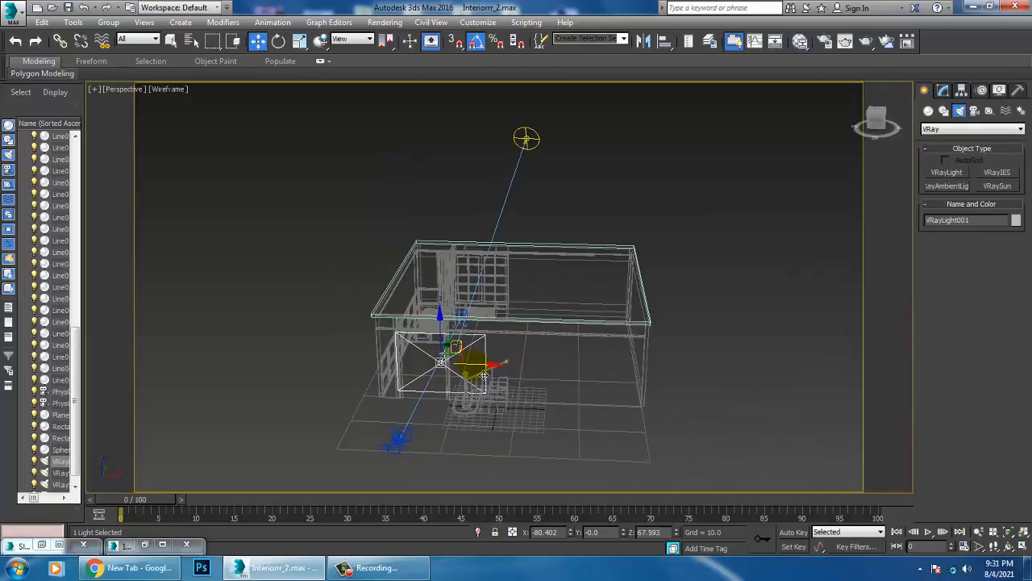
drag(484, 375, 616, 391)
key(e)
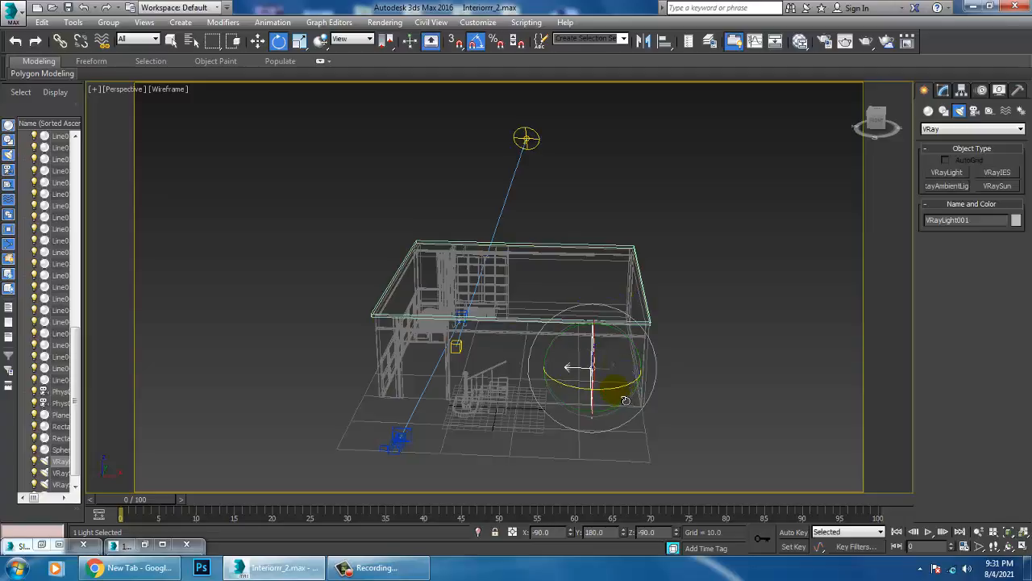
Move the plane light back into the enclosed room, to about X 135.65, Y 262.34.
key(w)
alt+middle_drag(611, 389, 556, 377)
drag(625, 371, 774, 323)
key(r)
key(e)
key(w)
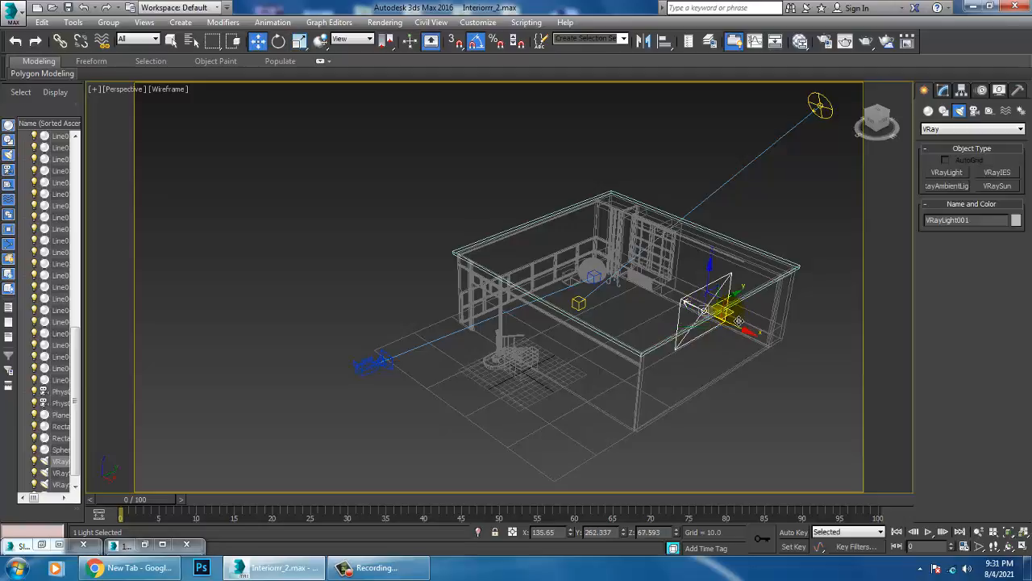
Turn off angle snapping, rotate the plane light to about X 62.1 and Z 52.4 degrees, and move it to X 122.007, Y 148.972.
key(e)
click(475, 41)
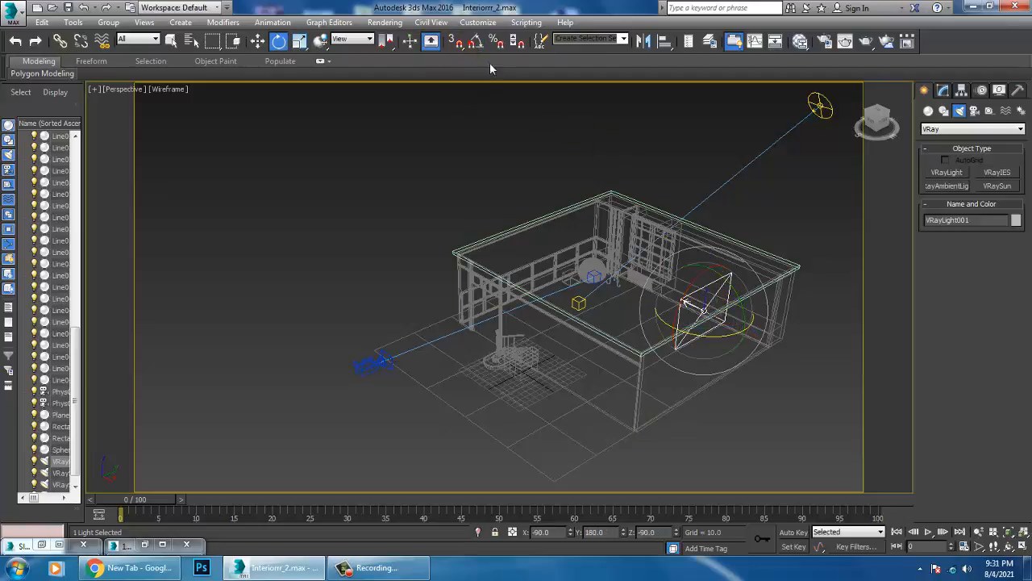
drag(734, 292, 725, 317)
mouse_move(728, 321)
alt+middle_down()
mouse_move(648, 304)
mouse_move(738, 312)
alt+middle_up()
key(w)
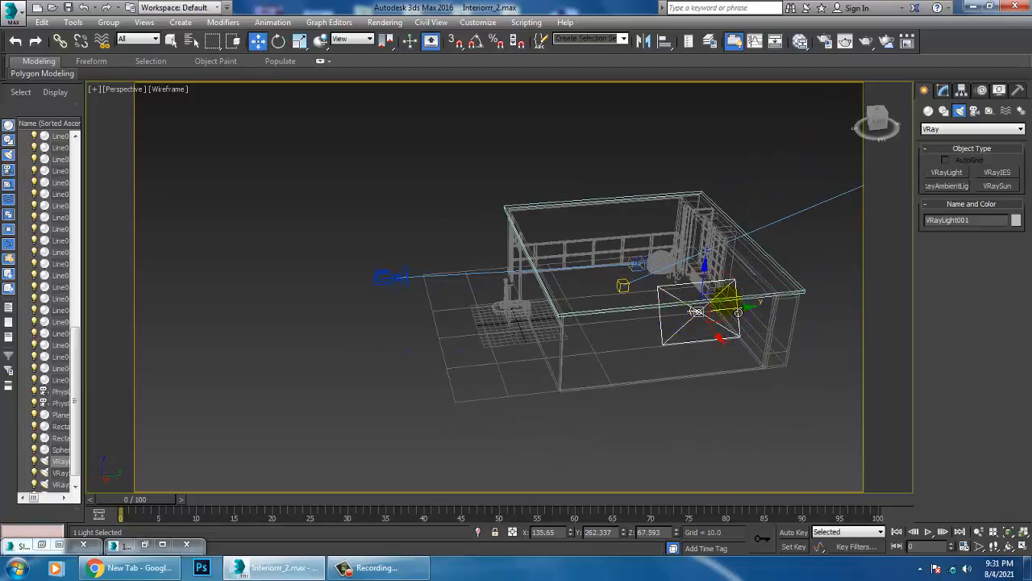
drag(751, 320, 619, 349)
key(e)
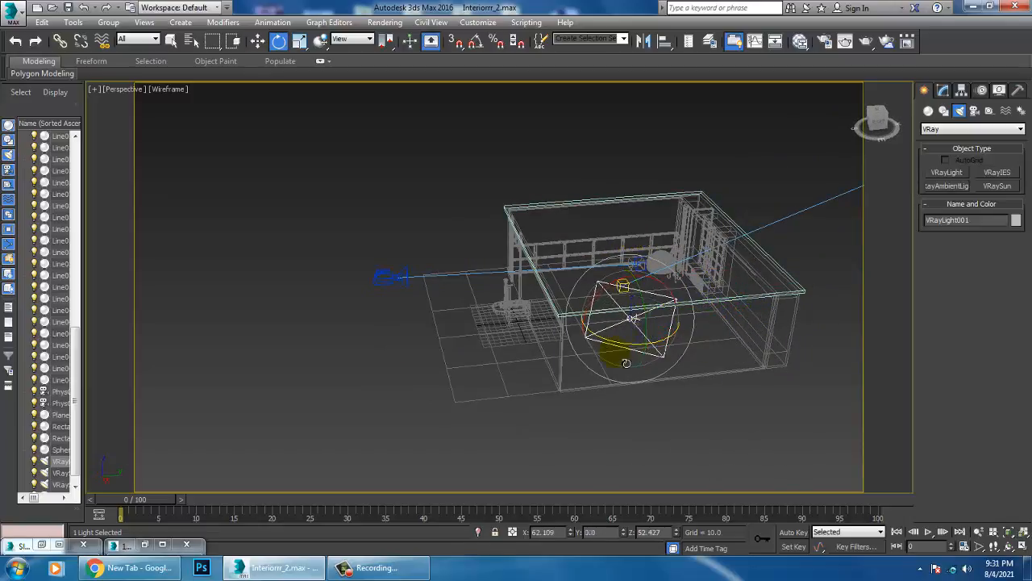
key(w)
alt+middle_drag(619, 350, 658, 349)
drag(661, 349, 646, 350)
alt+middle_drag(600, 371, 648, 352)
Preview the plane light through the physical camera in Realistic shading and set its color mode to Temperature at 5395.
key(c)
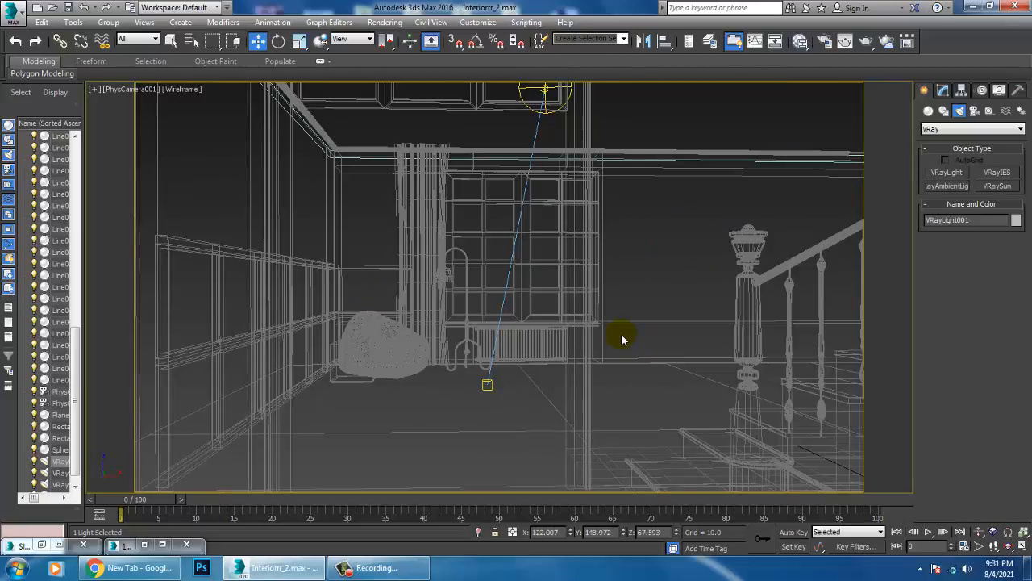
key(F3)
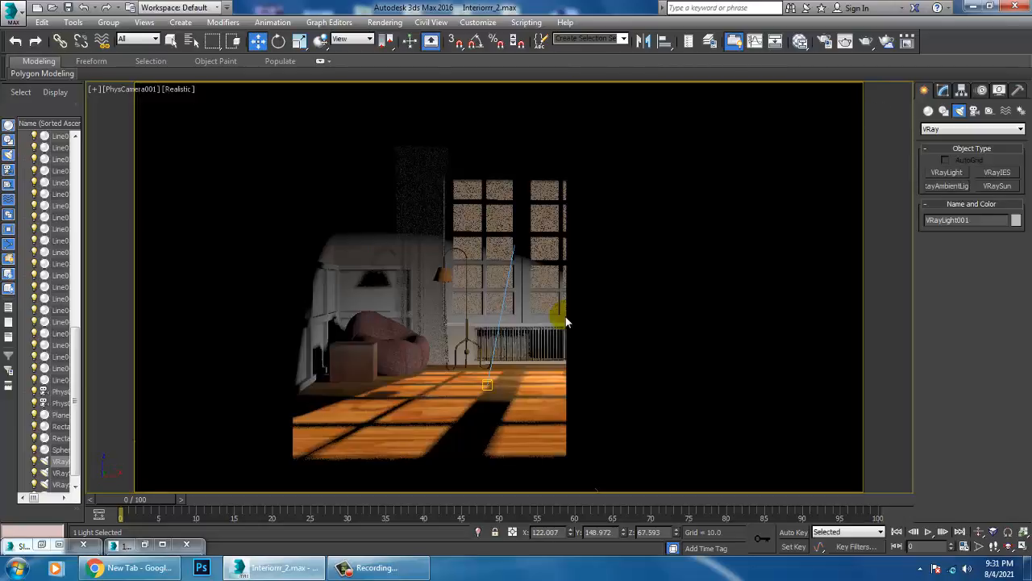
click(944, 91)
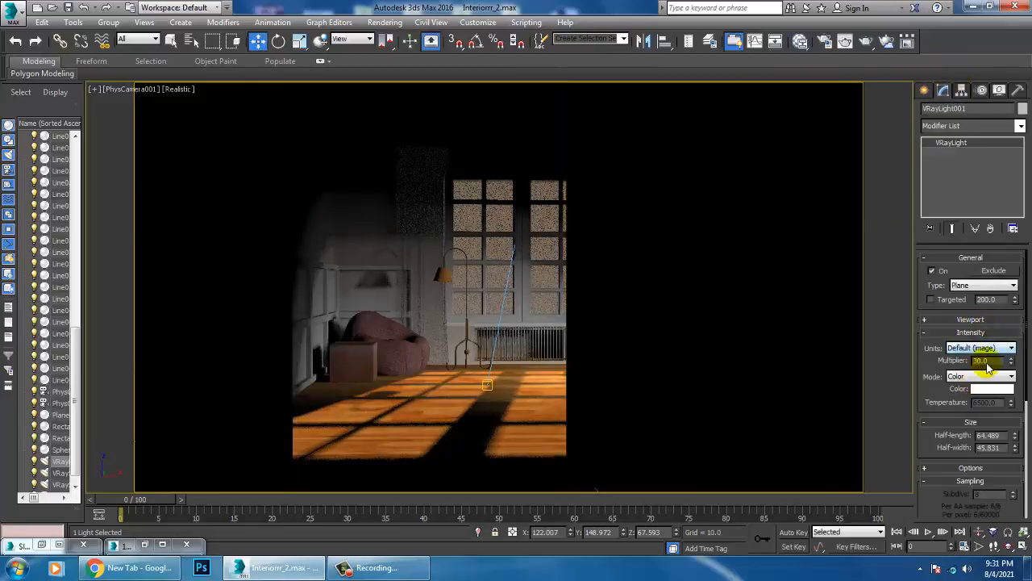
click(990, 376)
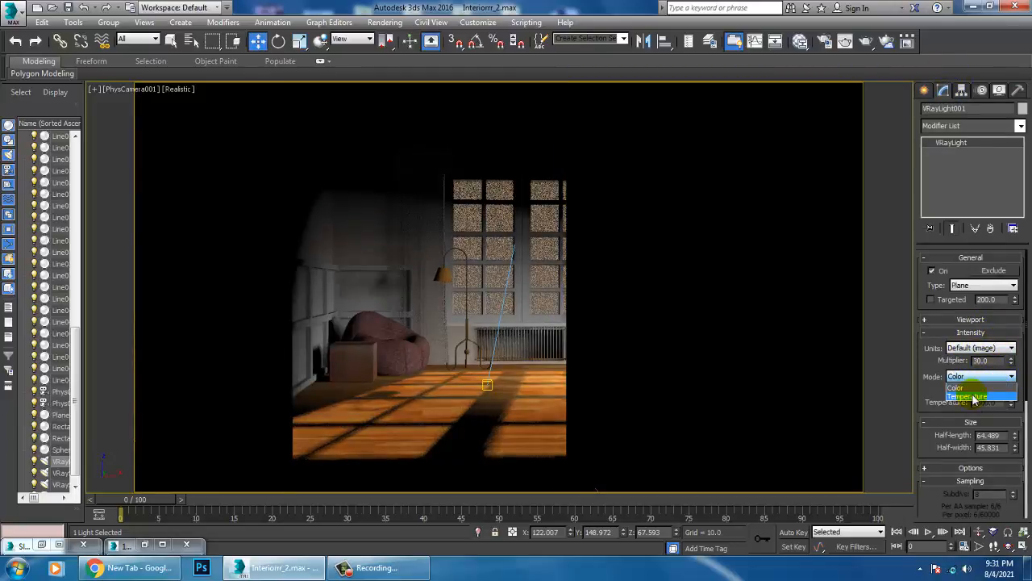
click(974, 397)
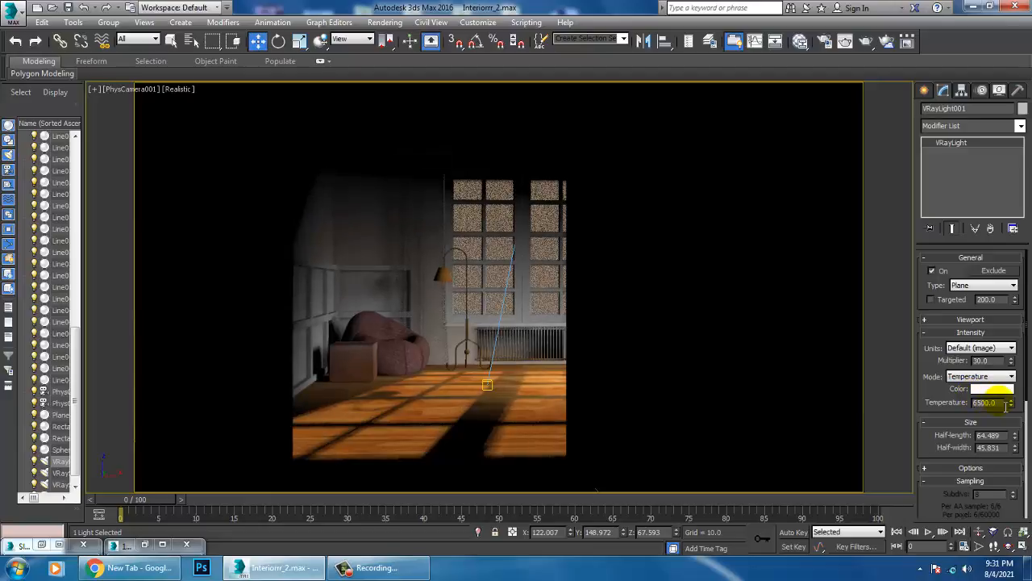
drag(1013, 407, 1022, 426)
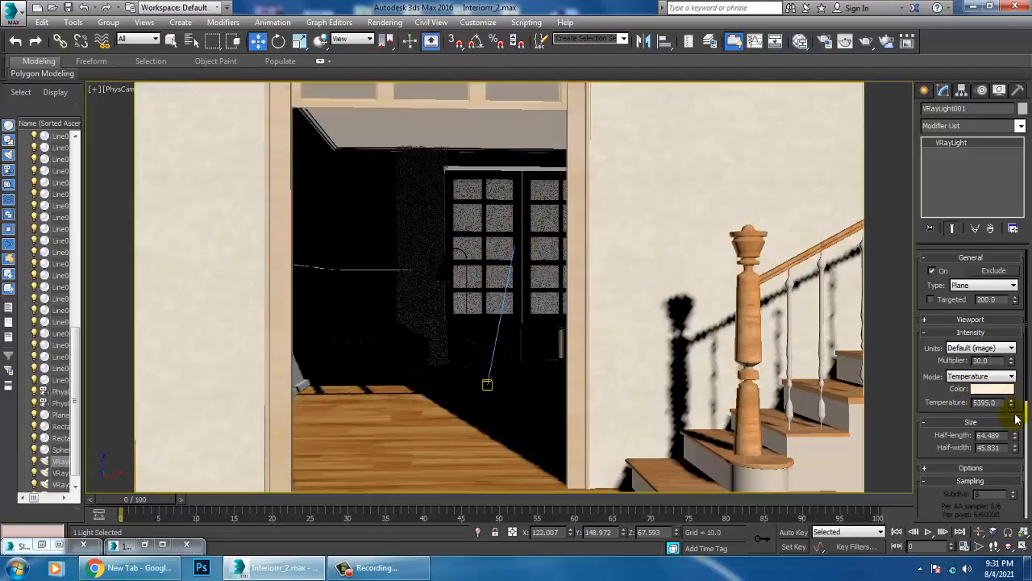
Set the plane light's multiplier to 2 and enable its Double-sided, Invisible and No decay options.
double_click(987, 359)
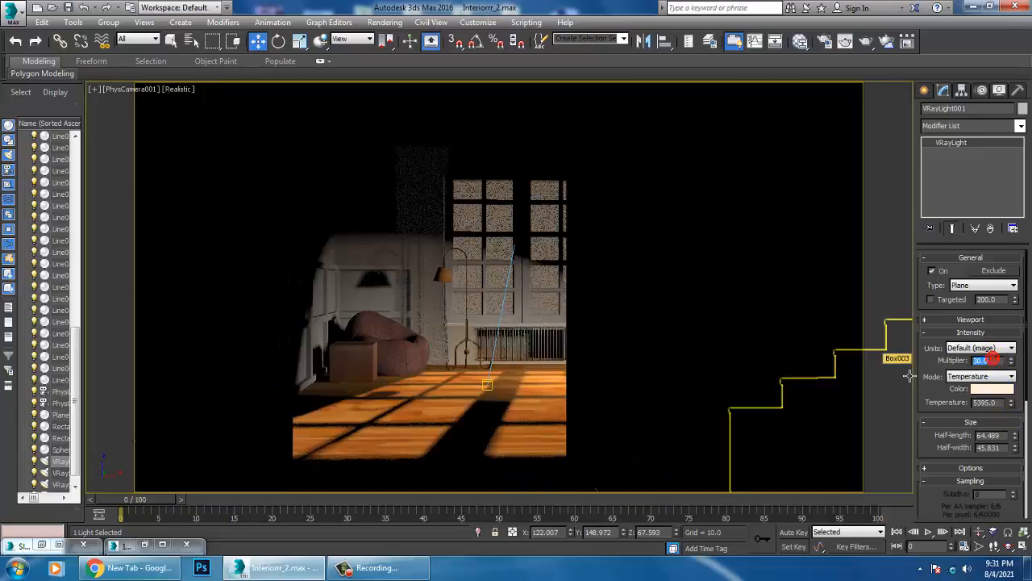
text(2)
key(Return)
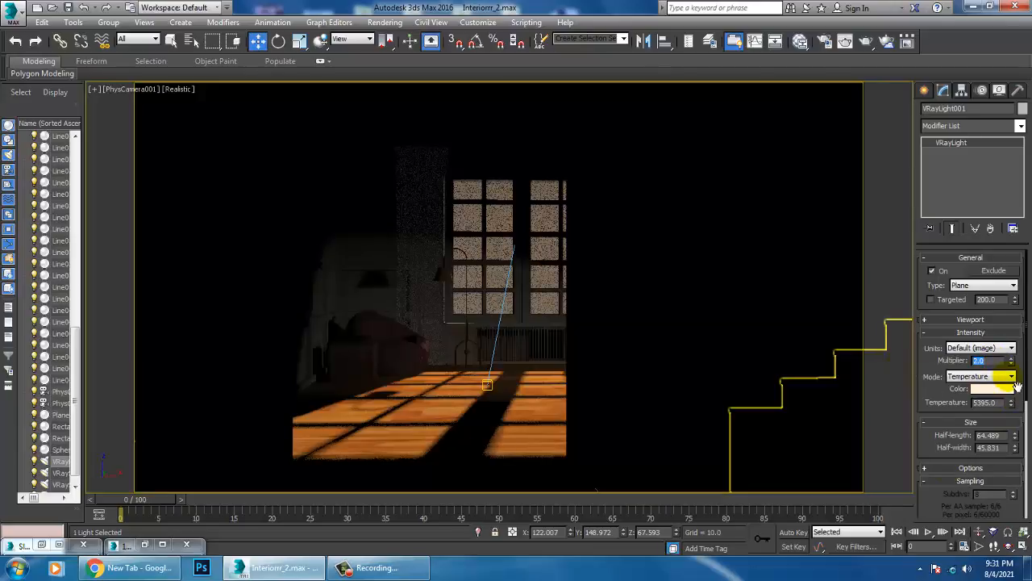
click(960, 469)
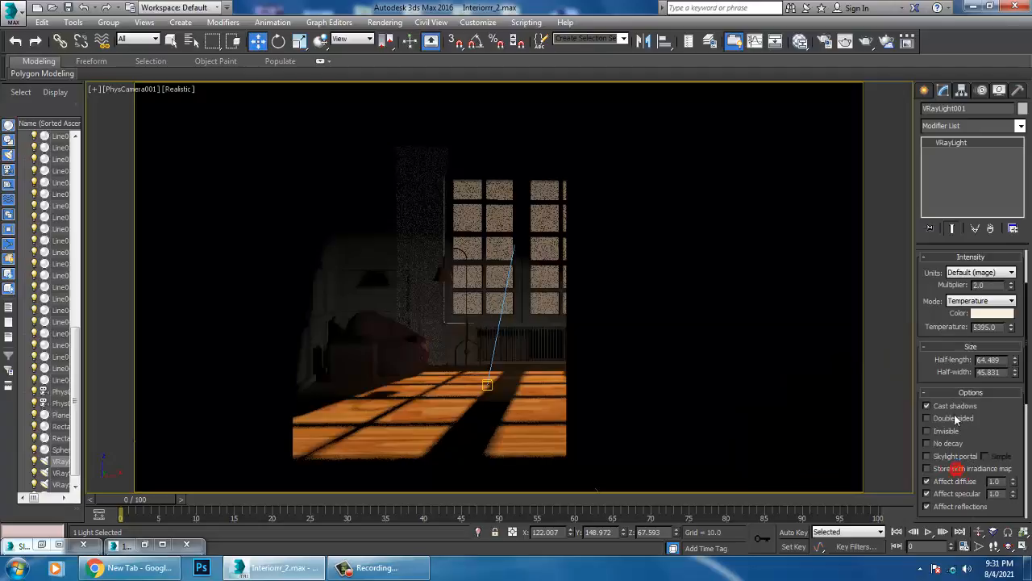
click(950, 417)
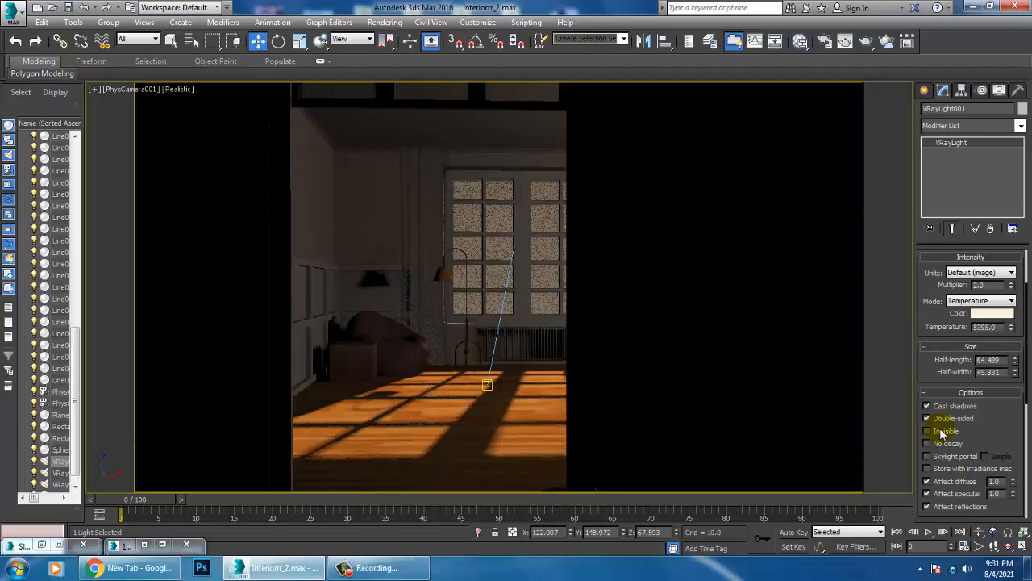
click(942, 433)
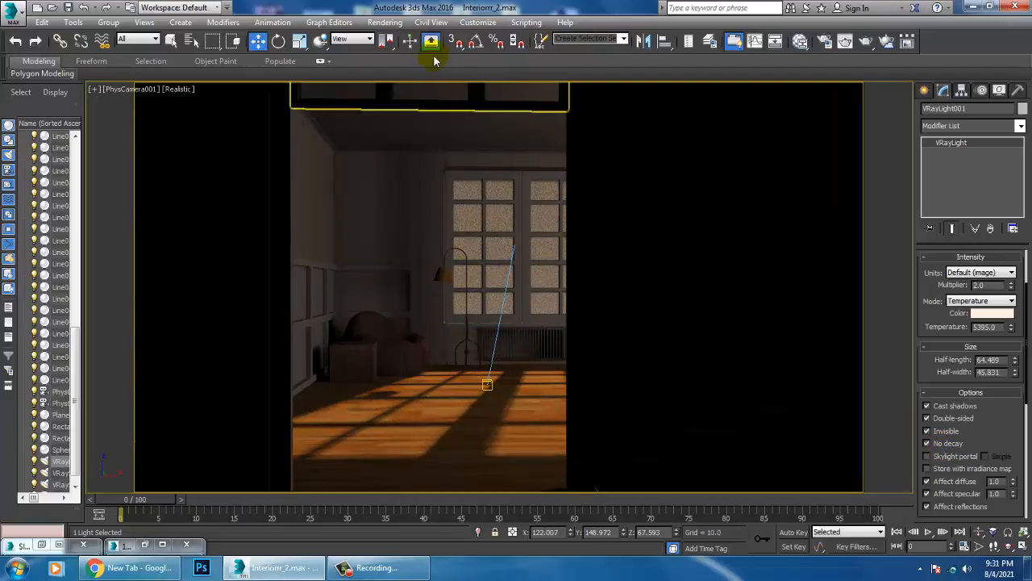
Run a test render of the physical camera view, then stop it and close the frame buffer.
click(385, 21)
click(392, 37)
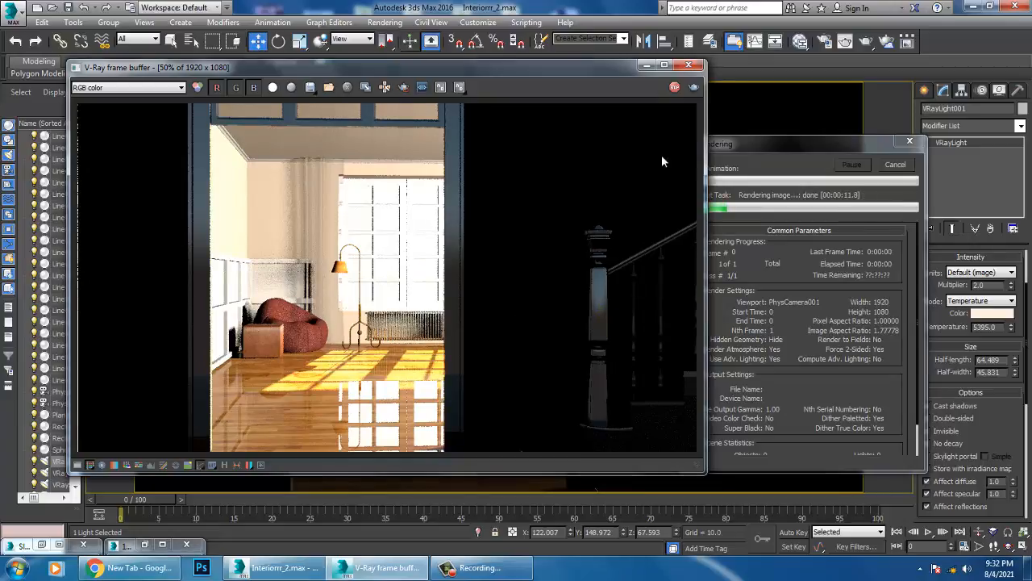
click(674, 87)
click(688, 65)
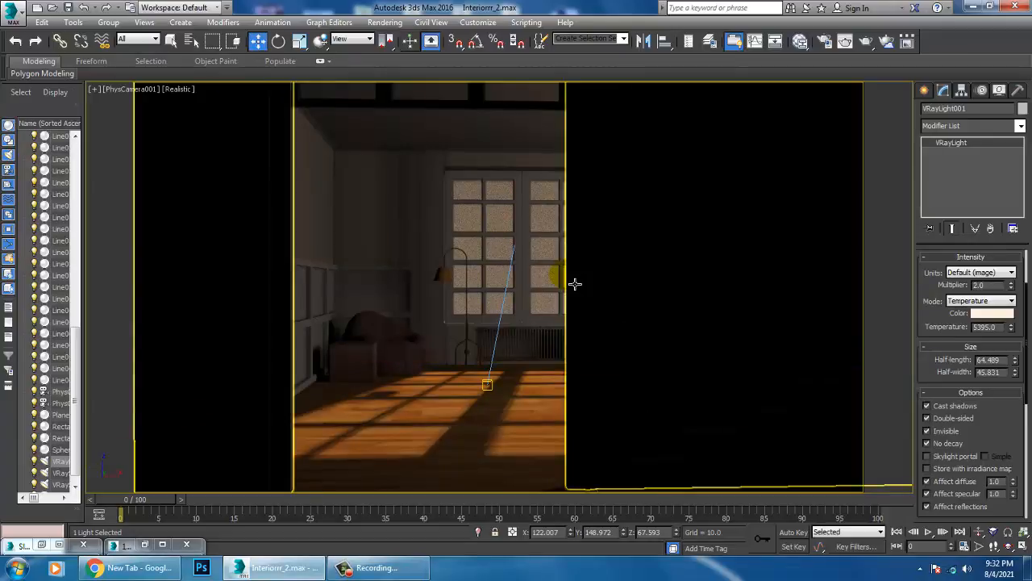
Switch the camera viewport to Perspective and open the render setup to review its common output parameters.
key(p)
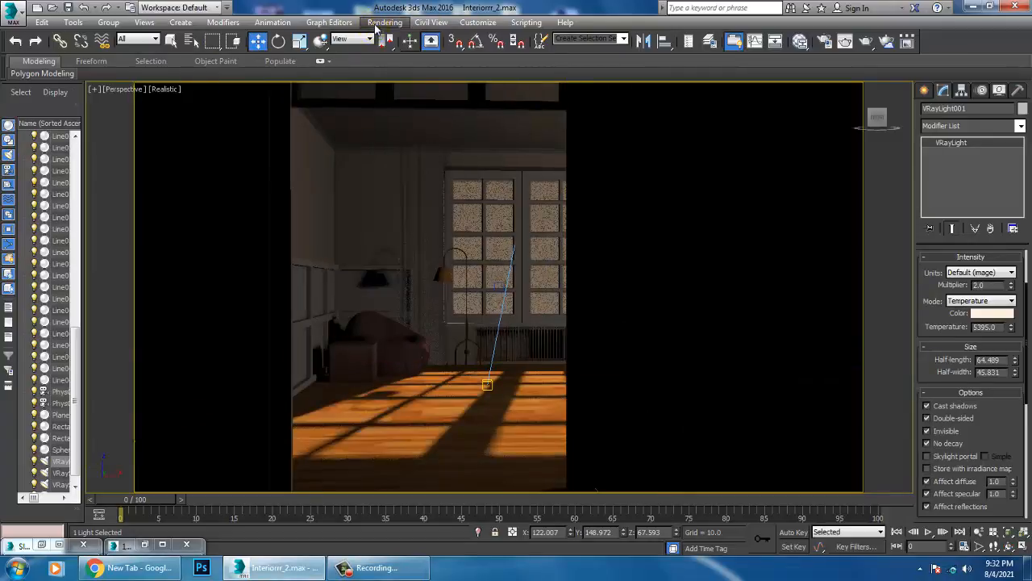
click(384, 22)
click(407, 80)
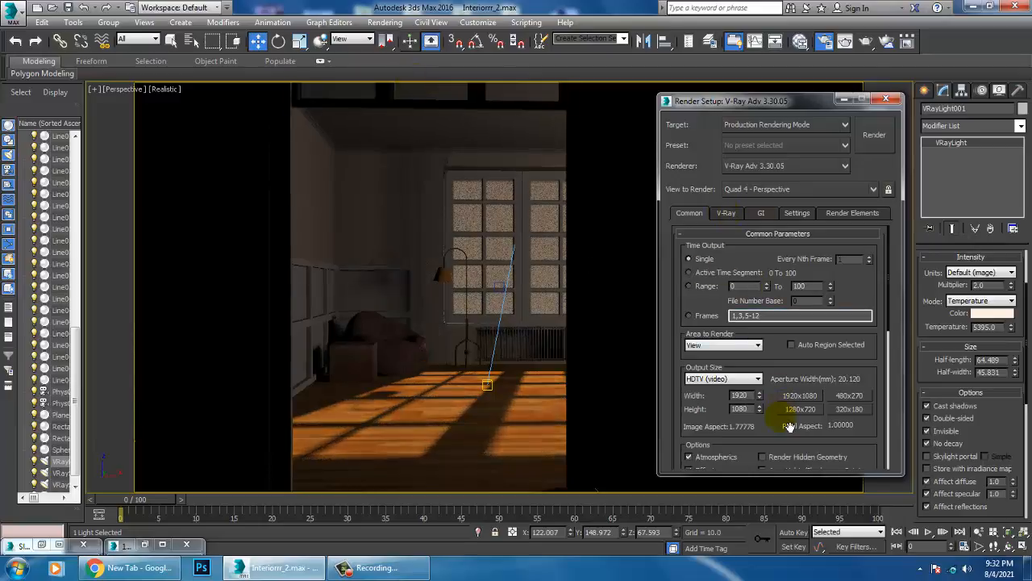
drag(788, 428, 787, 326)
scroll(787, 327, up, 2)
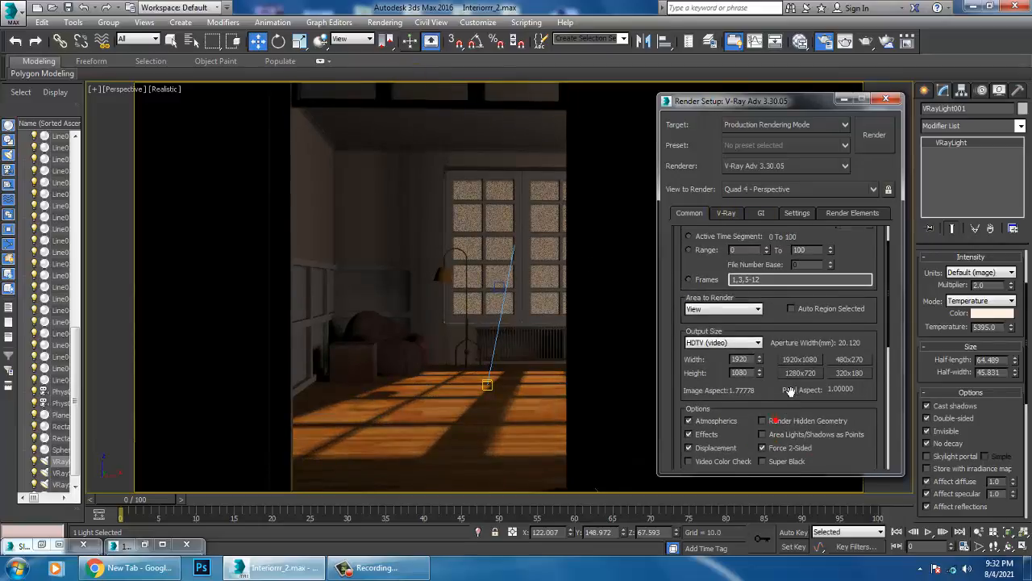
Expand the V-Ray frame buffer and global switches settings, then set the image sampler to Adaptive subdivision with the Catmull-Rom filter.
click(728, 213)
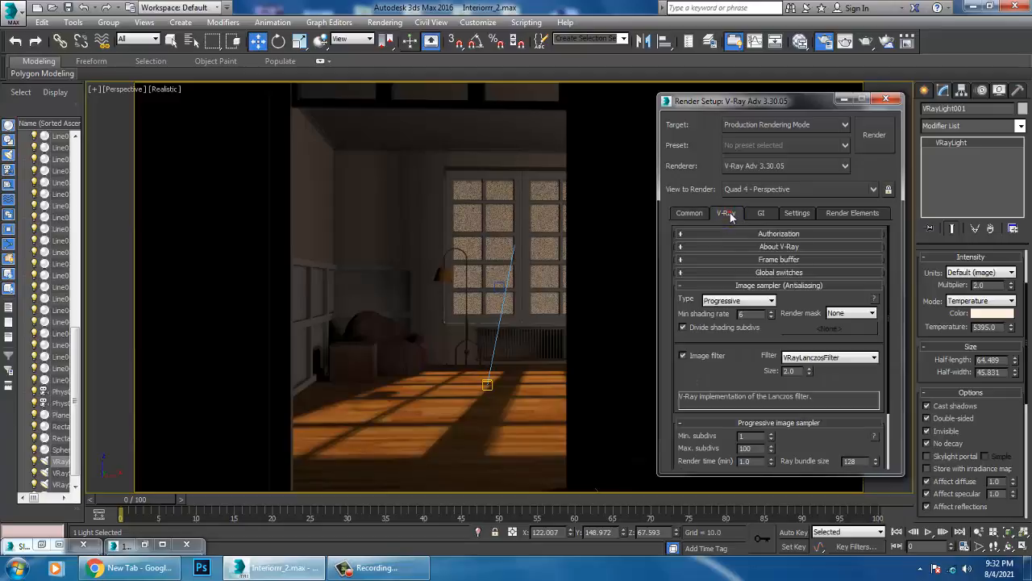
click(775, 260)
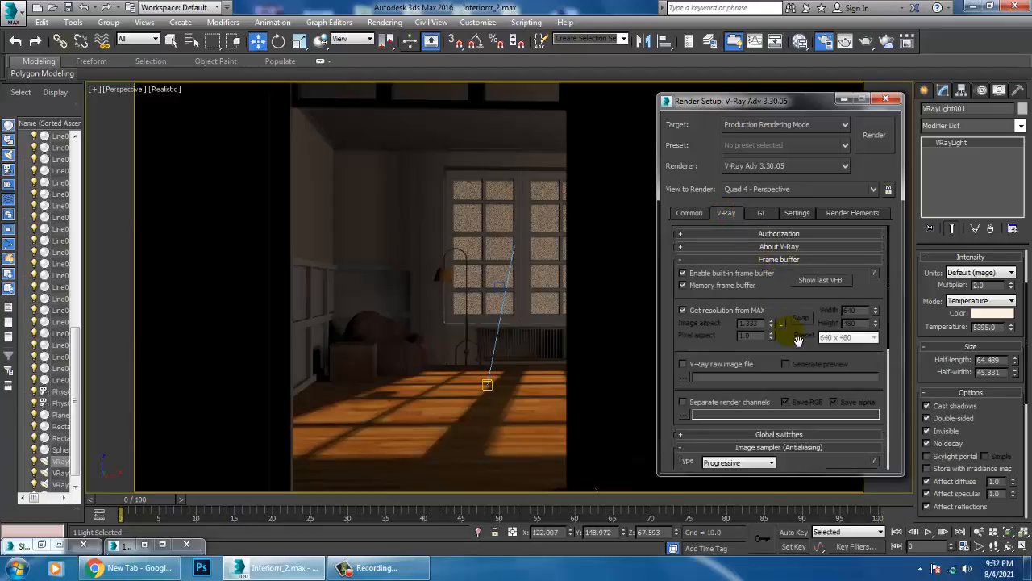
scroll(819, 366, down, 3)
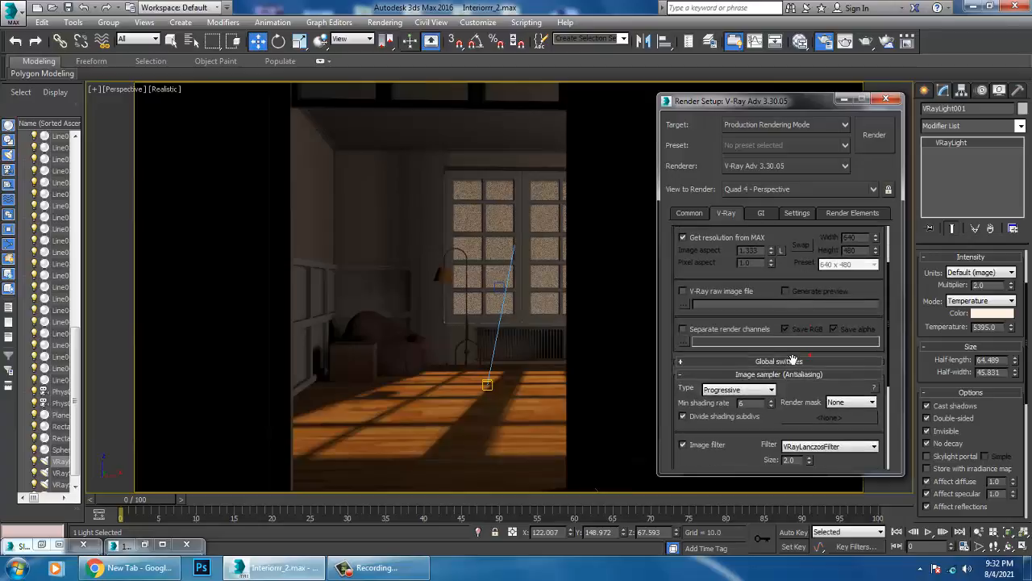
click(792, 363)
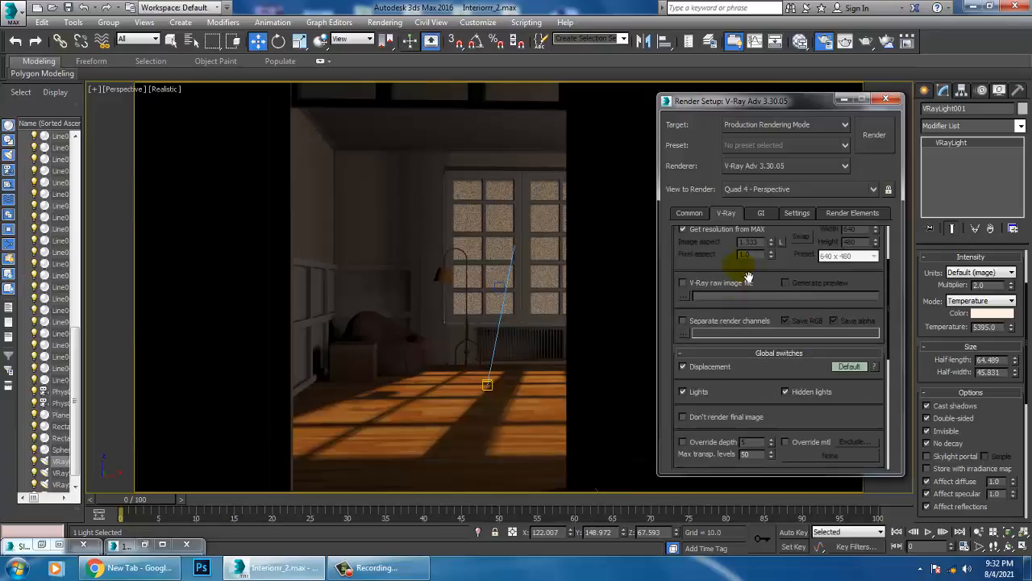
drag(746, 276, 717, 191)
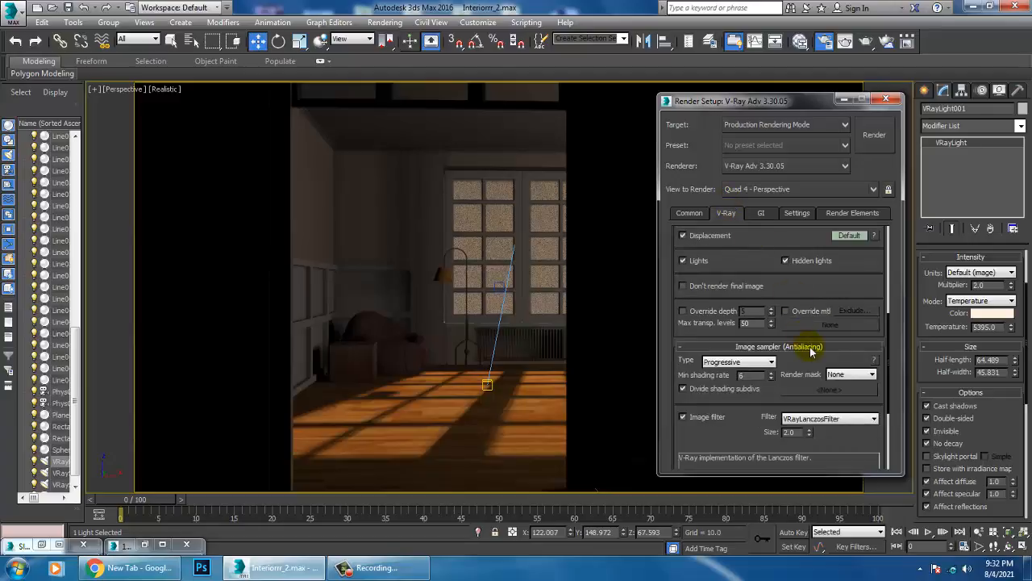
click(746, 361)
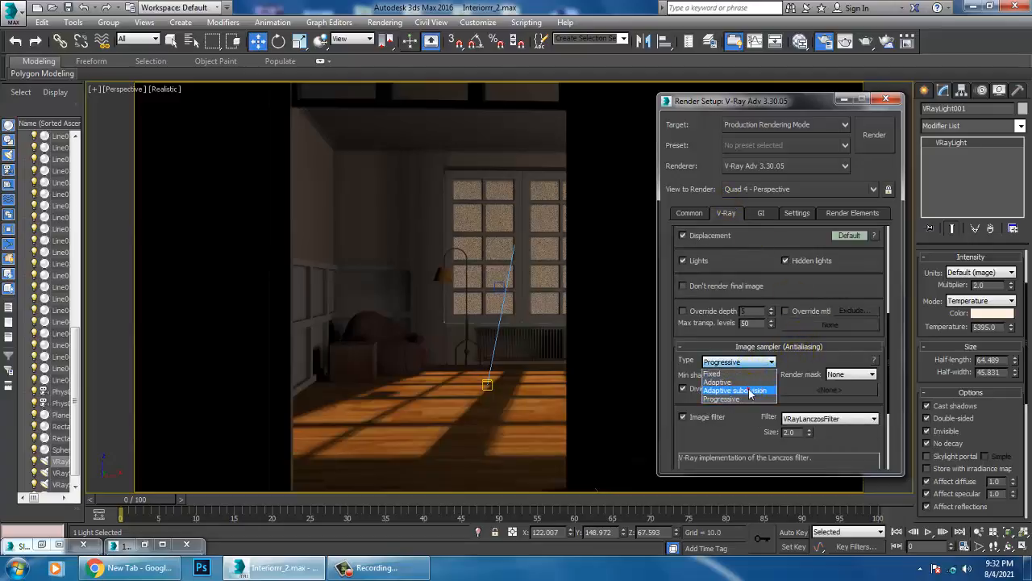
click(749, 391)
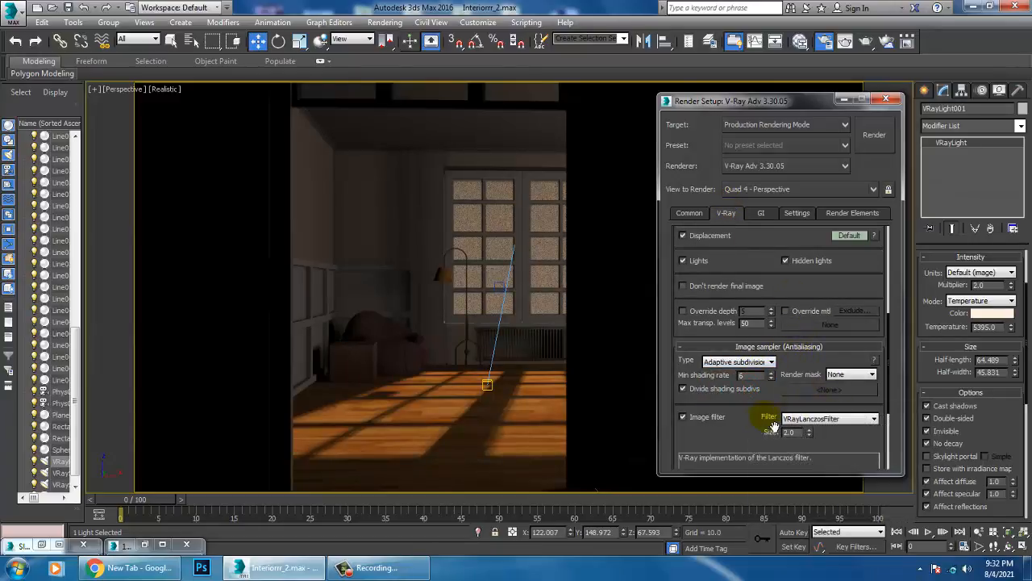
click(861, 418)
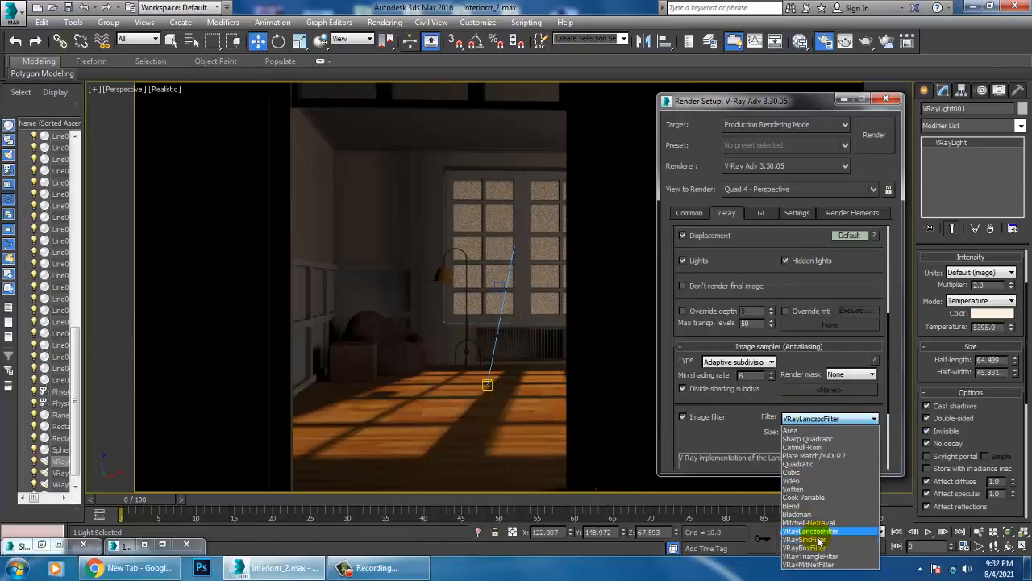
click(803, 447)
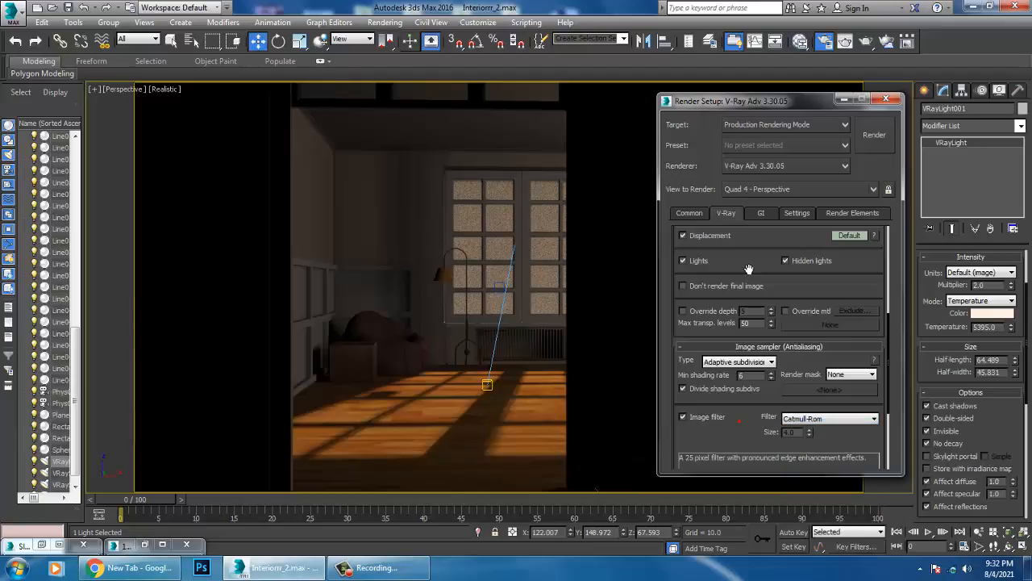
Expand the Global DMC and Environment settings and enable the GI environment.
scroll(749, 269, down, 3)
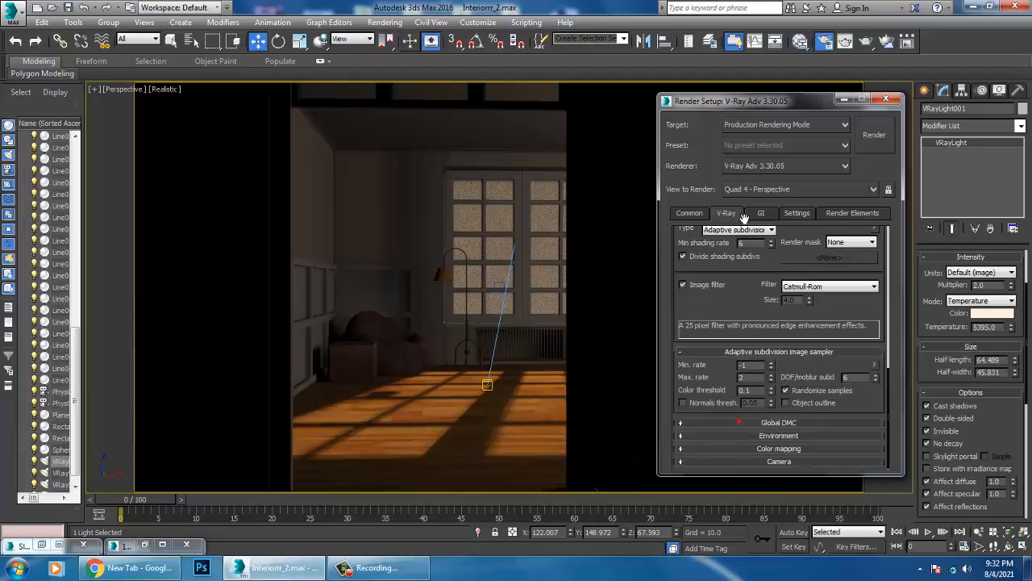
click(787, 424)
scroll(803, 347, down, 1)
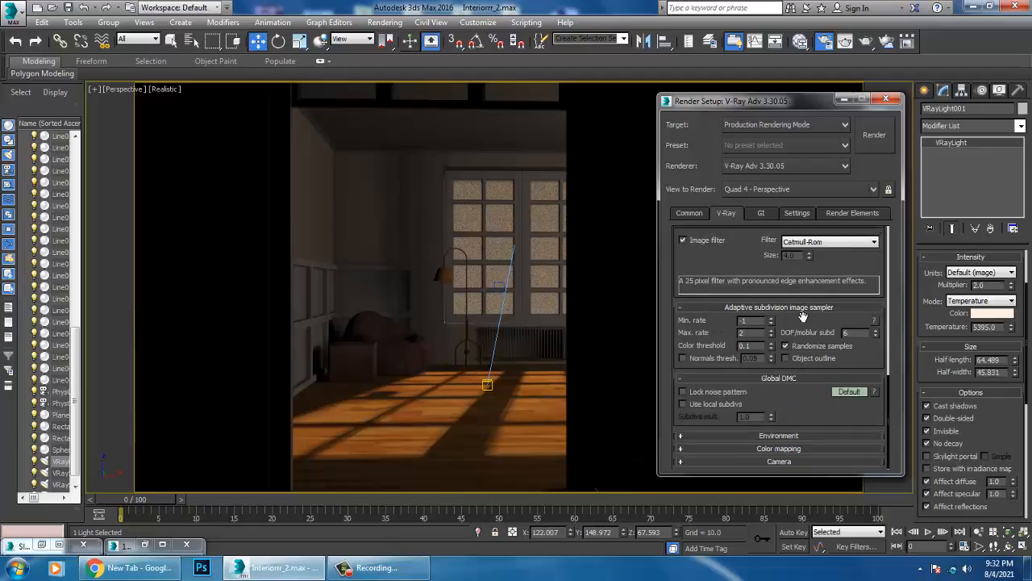
click(779, 435)
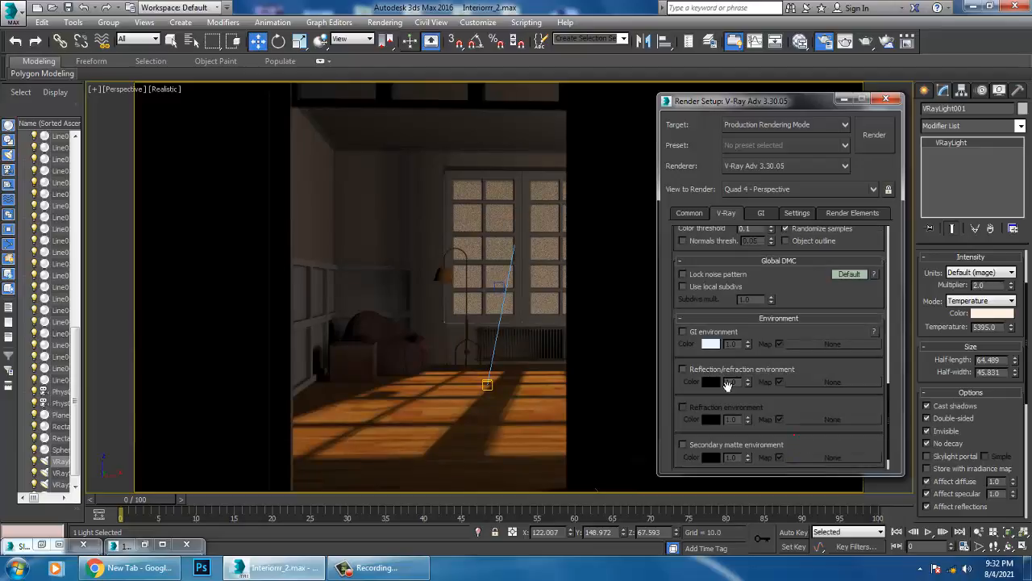
click(684, 333)
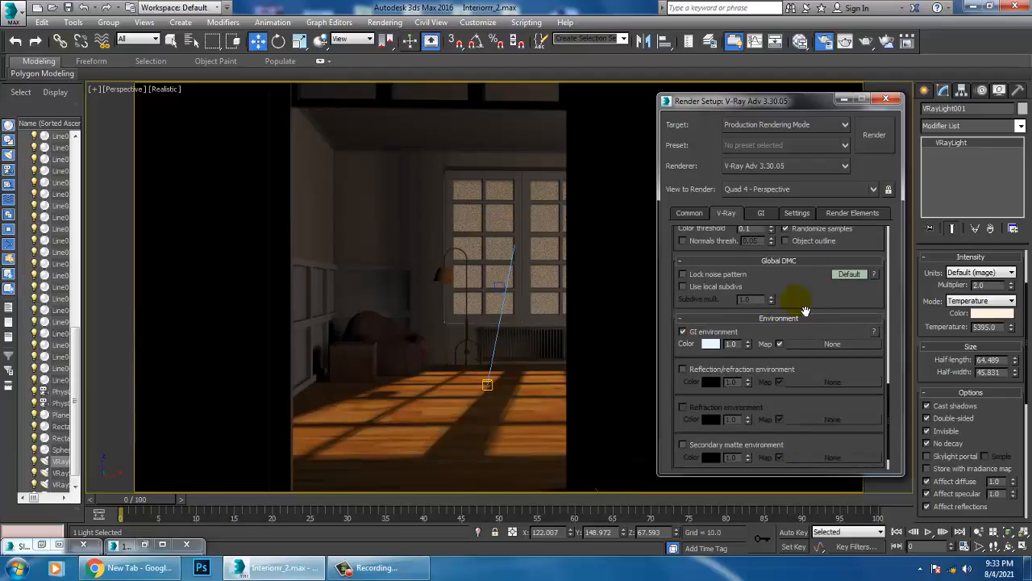
drag(798, 309, 795, 208)
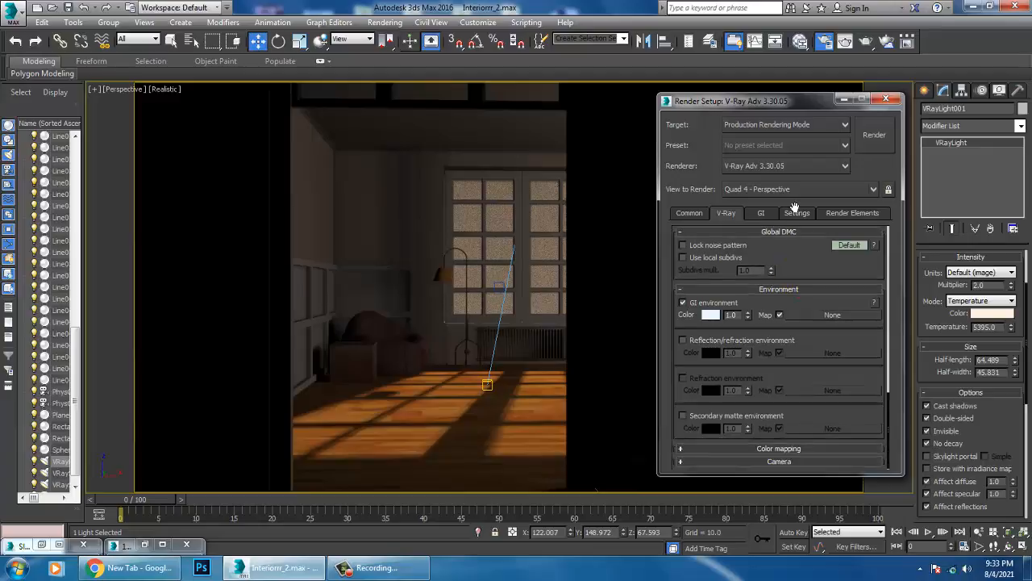
Set the V-Ray color mapping type to Exponential.
click(777, 448)
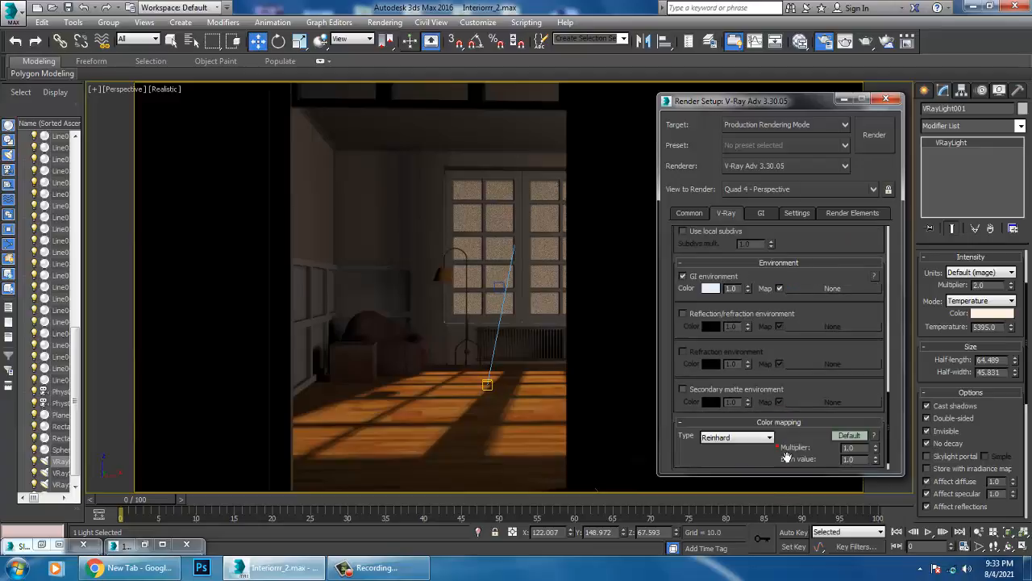
click(721, 438)
click(739, 457)
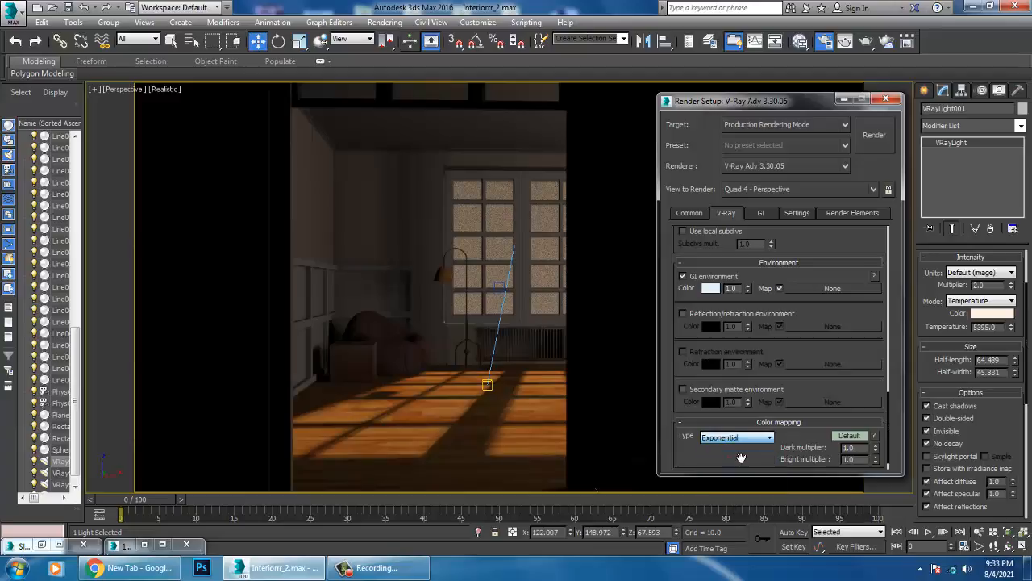
Enable global illumination and set its primary engine to Irradiance map.
click(761, 214)
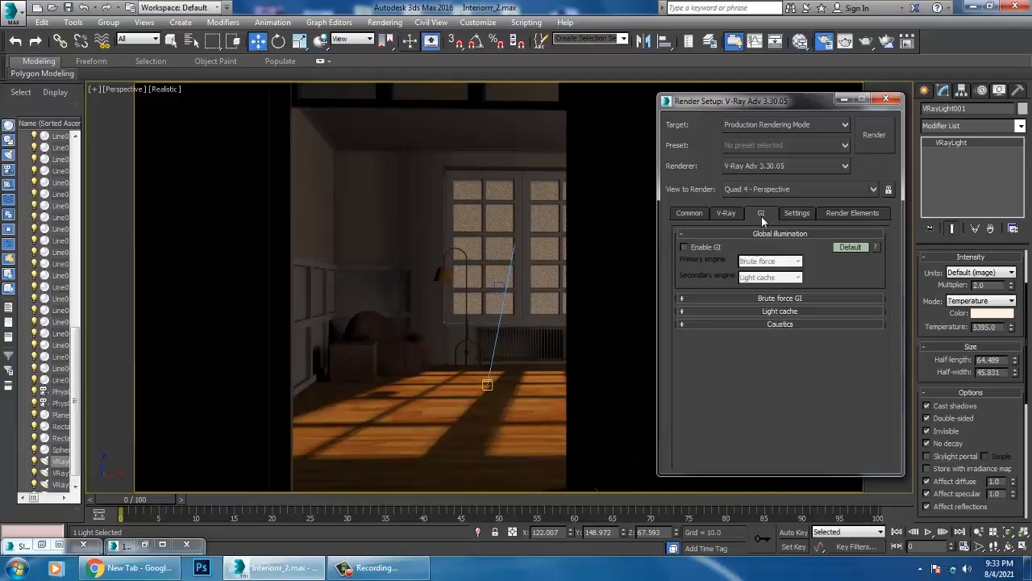
click(692, 247)
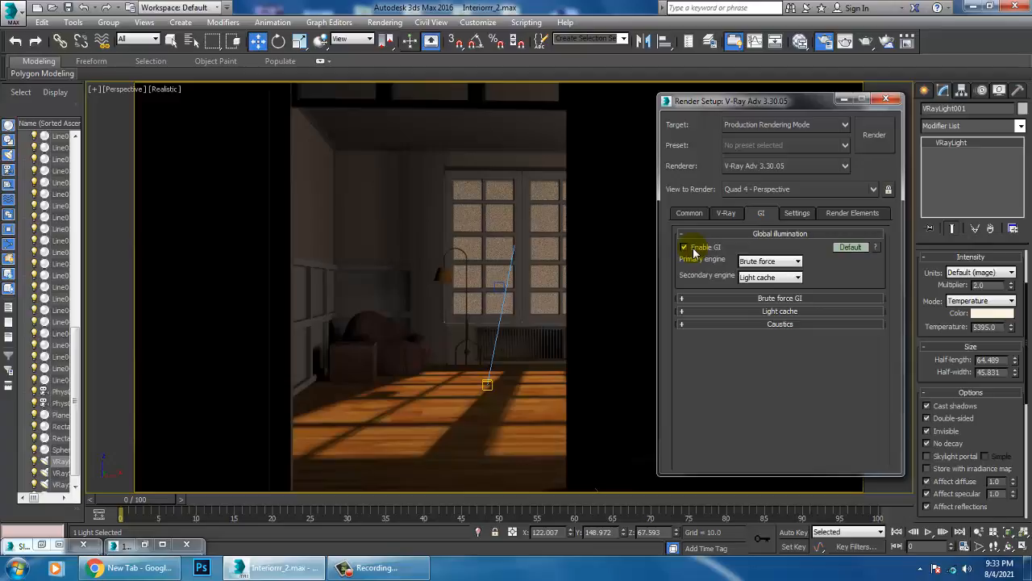
click(760, 262)
click(764, 274)
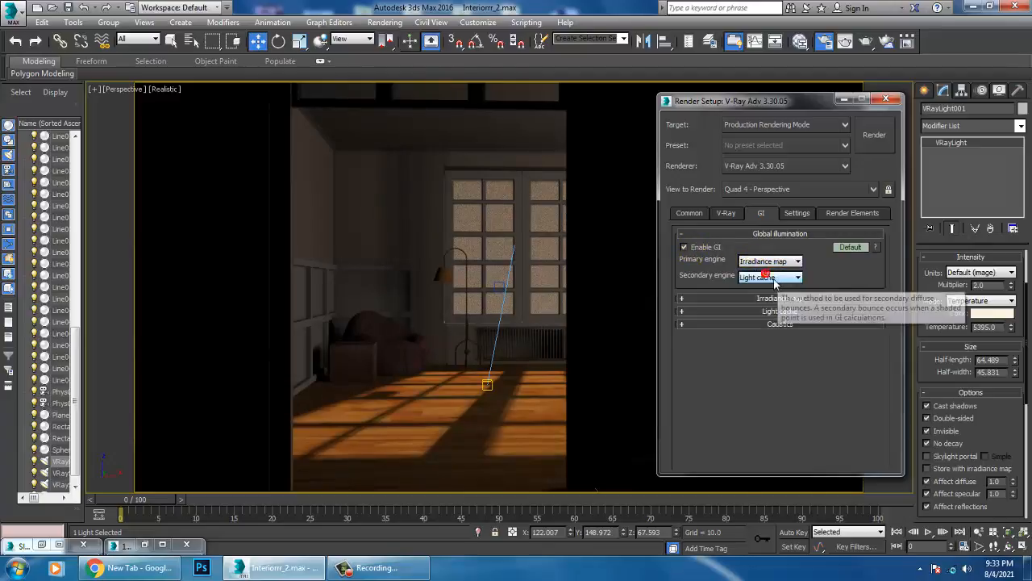
Set the irradiance map preset to Medium and start rendering the Perspective view.
click(781, 299)
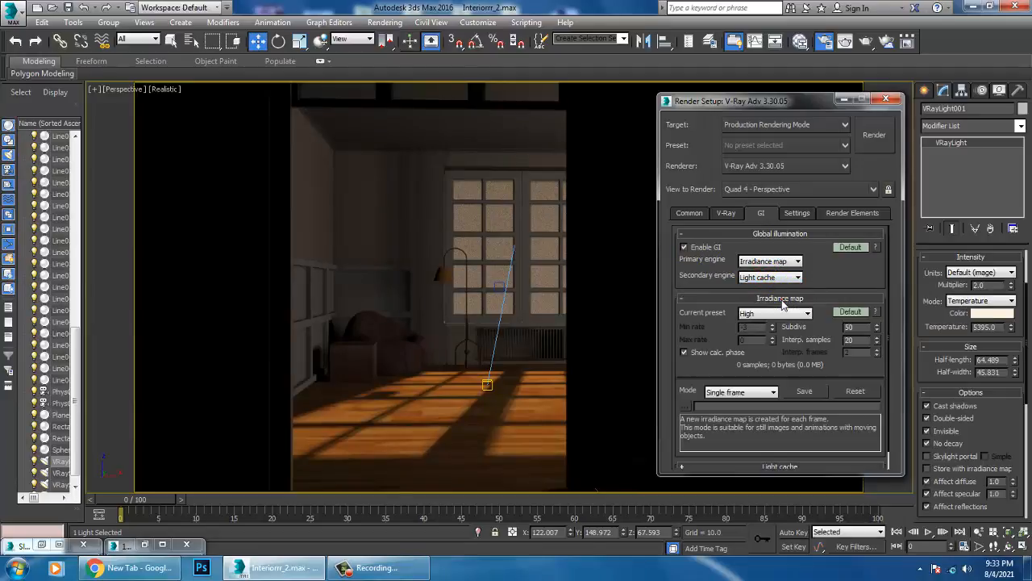
click(793, 317)
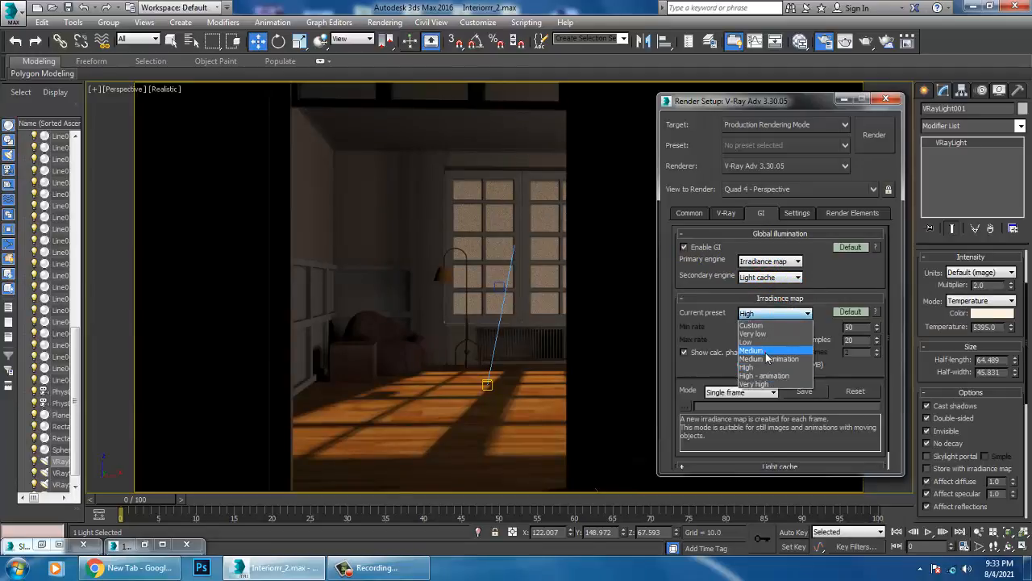
click(774, 350)
click(874, 134)
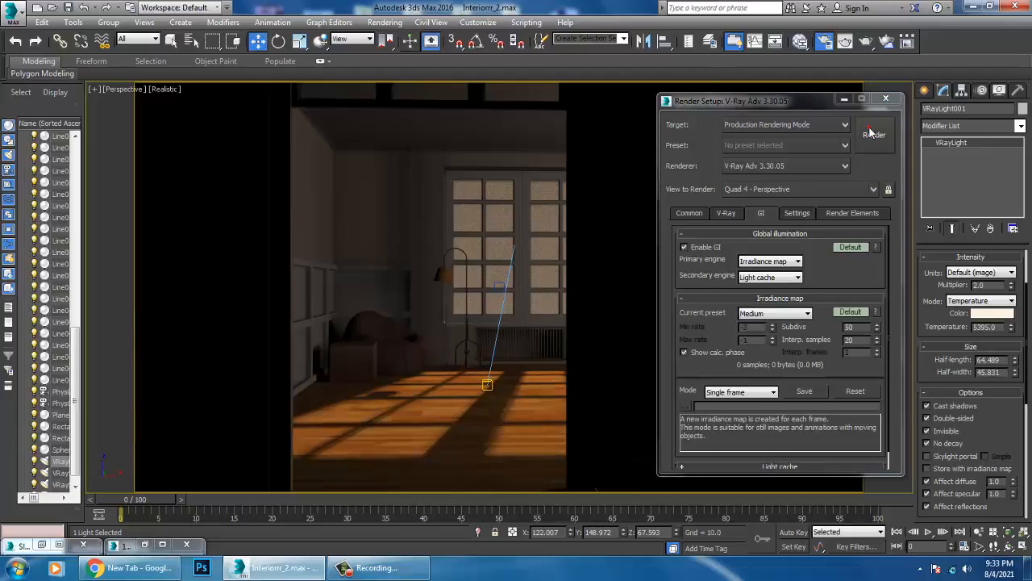